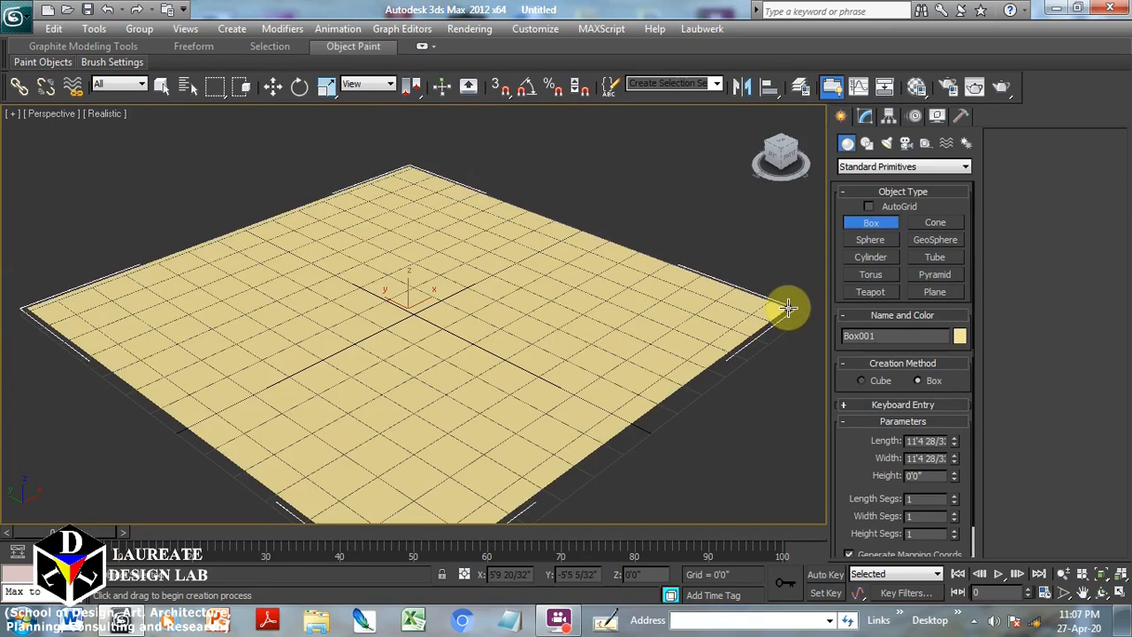
# Create a box about 11'8" long, 11'4" wide and 6'8" high and display it with edged faces
pyautogui.scroll(-5, 713, 166)
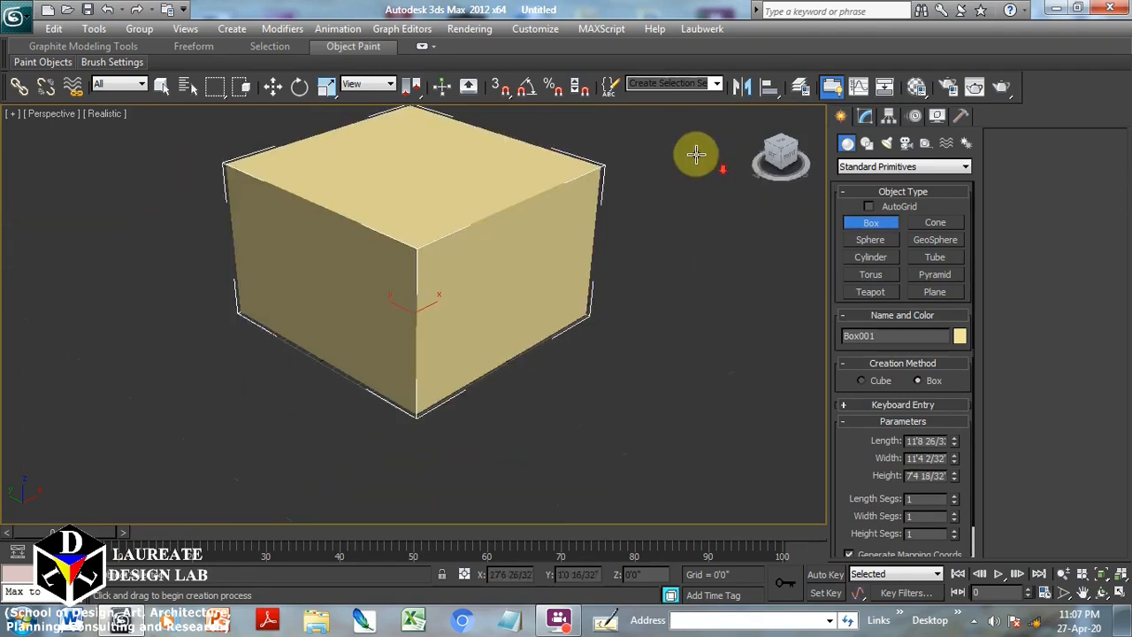
pyautogui.click(510, 229)
pyautogui.moveTo(511, 228); pyautogui.dragTo(537, 243, button='middle')
pyautogui.press('F4')
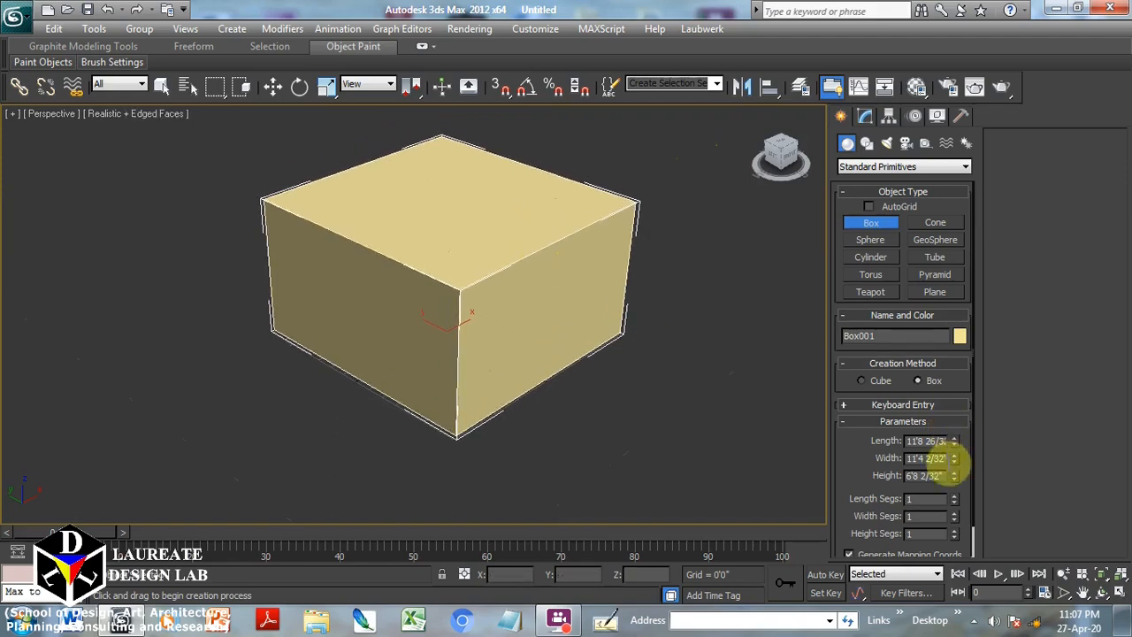
# Set the box's length, width and height segments to 3 each and finish creating it
pyautogui.click(954, 498)
pyautogui.click(954, 498)
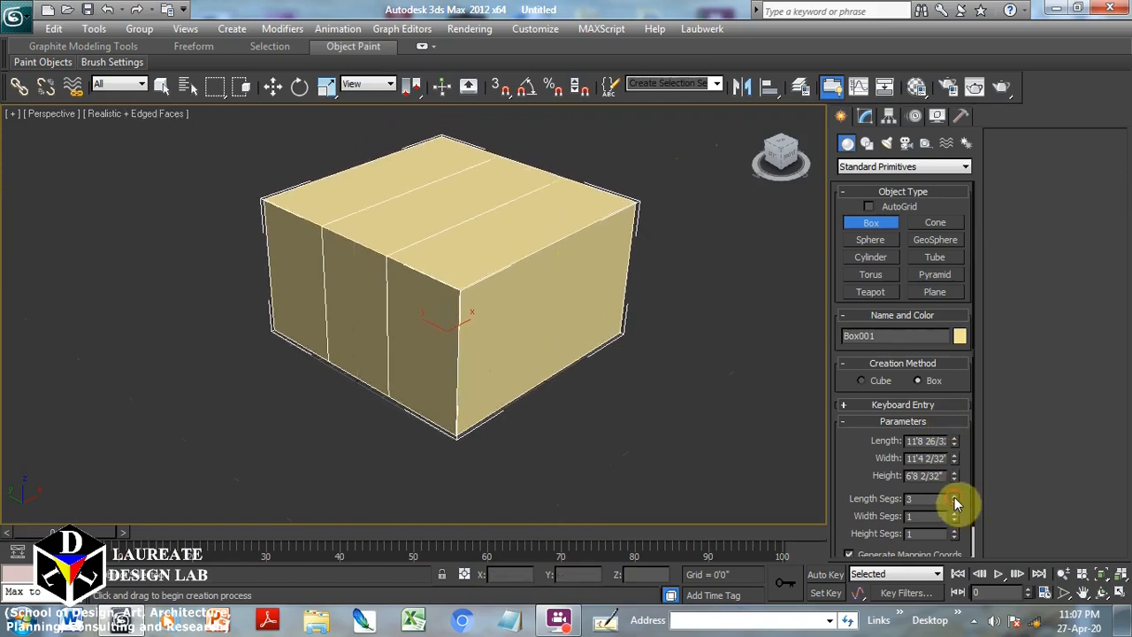
pyautogui.click(956, 514)
pyautogui.click(956, 515)
pyautogui.click(954, 531)
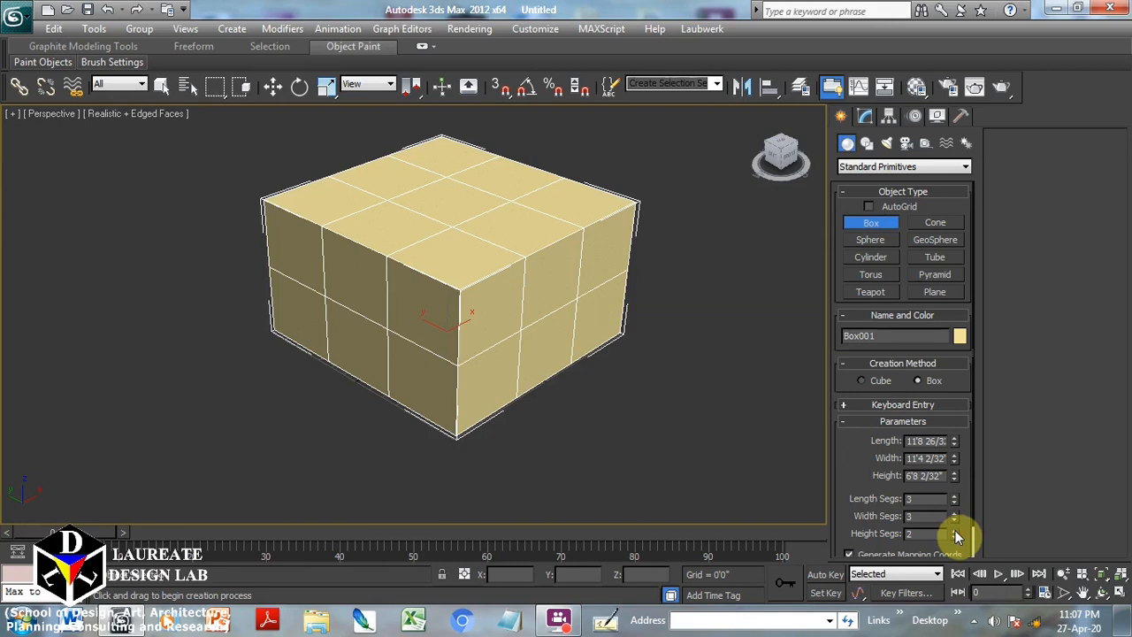
pyautogui.click(954, 531)
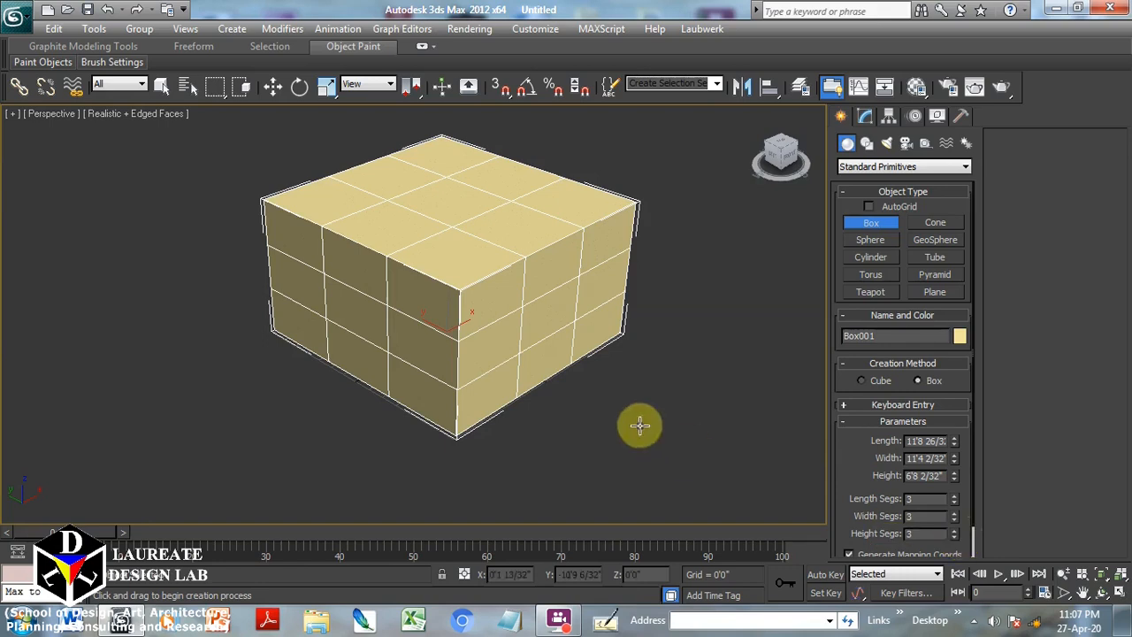
pyautogui.moveTo(519, 296); pyautogui.dragTo(486, 271, button='middle')
pyautogui.rightClick(492, 273)
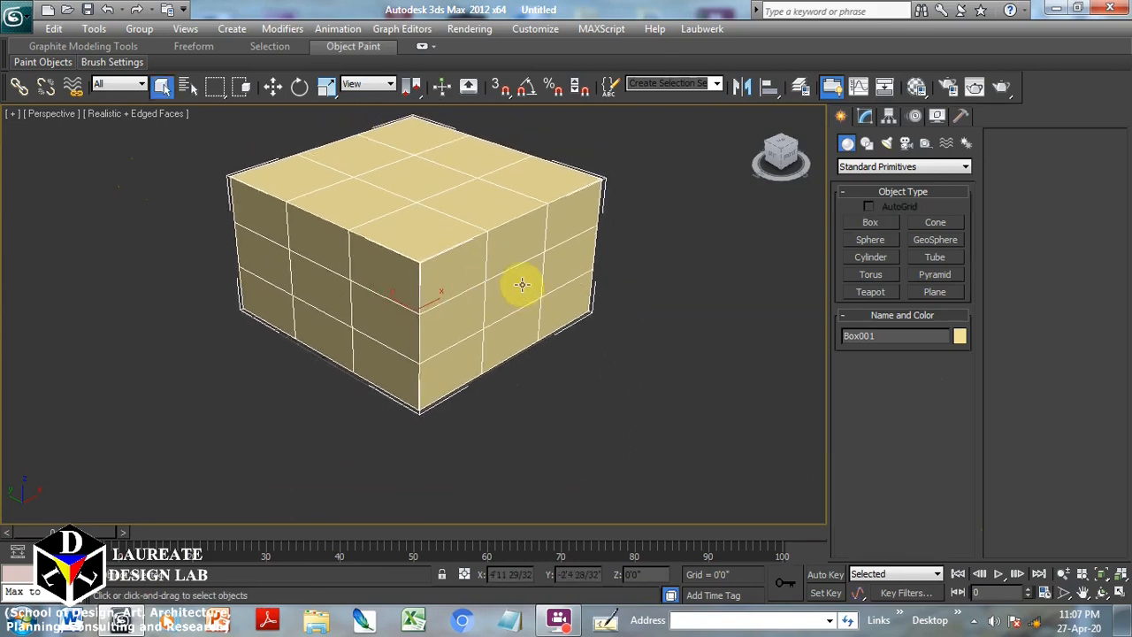
# Convert the segmented box to an Editable Poly
pyautogui.rightClick(520, 281)
pyautogui.moveTo(683, 433)
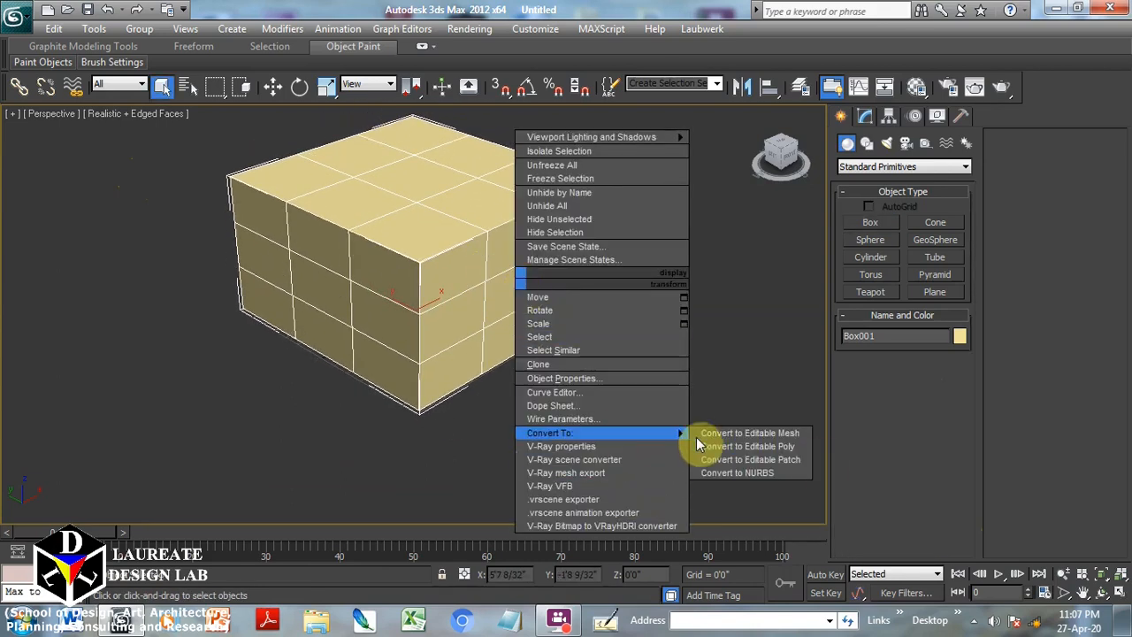
pyautogui.click(794, 447)
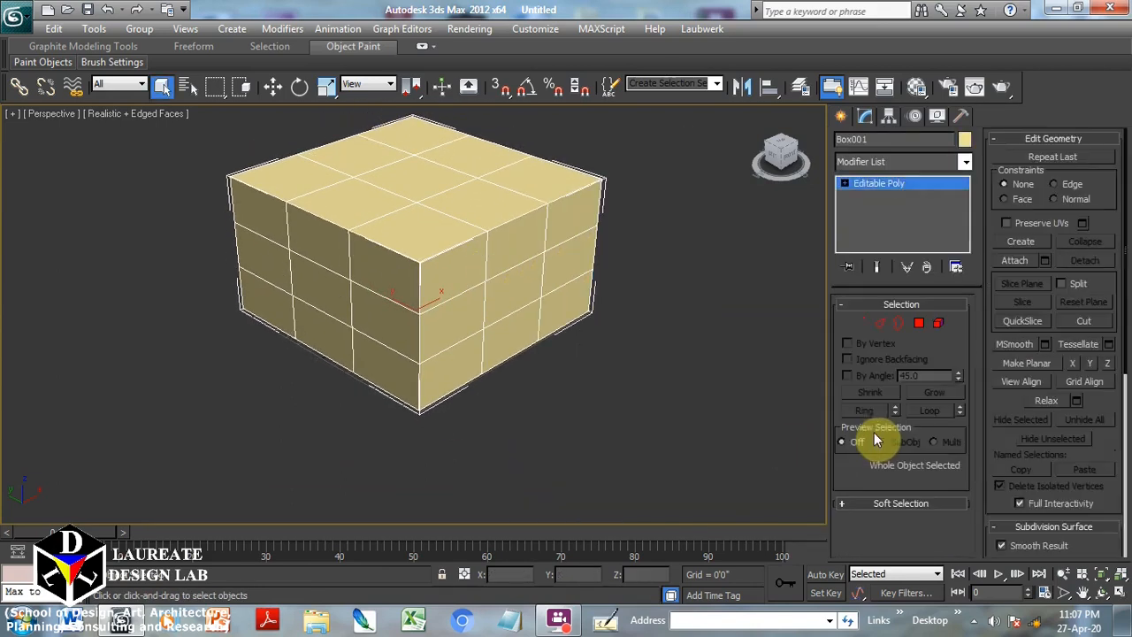
# Delete the middle and lower centre polygons of one side as a doorway and the centre polygon of both adjacent sides as windows
pyautogui.click(919, 322)
pyautogui.click(519, 285)
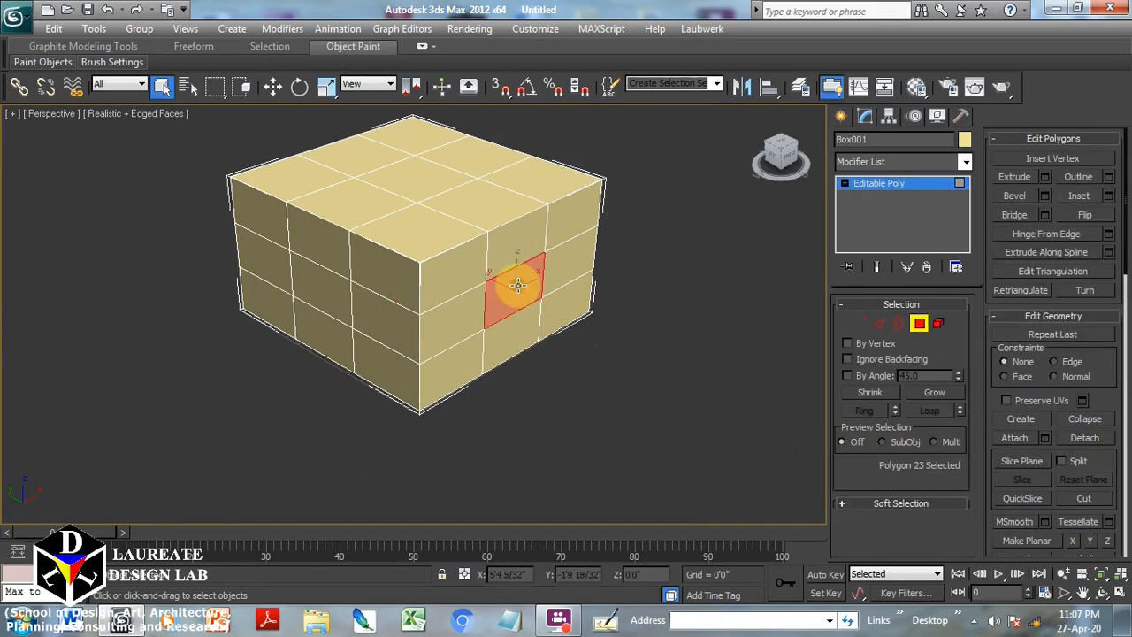
pyautogui.keyDown('ctrl'); pyautogui.click(492, 342); pyautogui.keyUp('ctrl')
pyautogui.keyDown('ctrl'); pyautogui.click(333, 303); pyautogui.keyUp('ctrl')
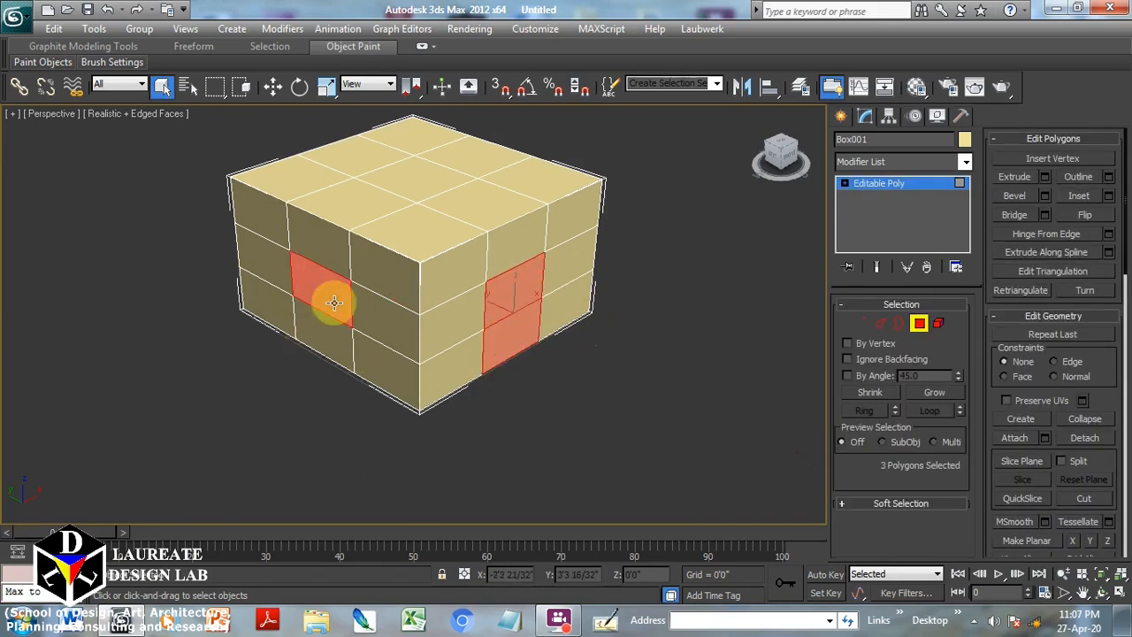
pyautogui.press('Delete')
pyautogui.keyDown('alt'); pyautogui.moveTo(361, 333); pyautogui.dragTo(315, 295, button='middle'); pyautogui.keyUp('alt')
pyautogui.click(525, 268)
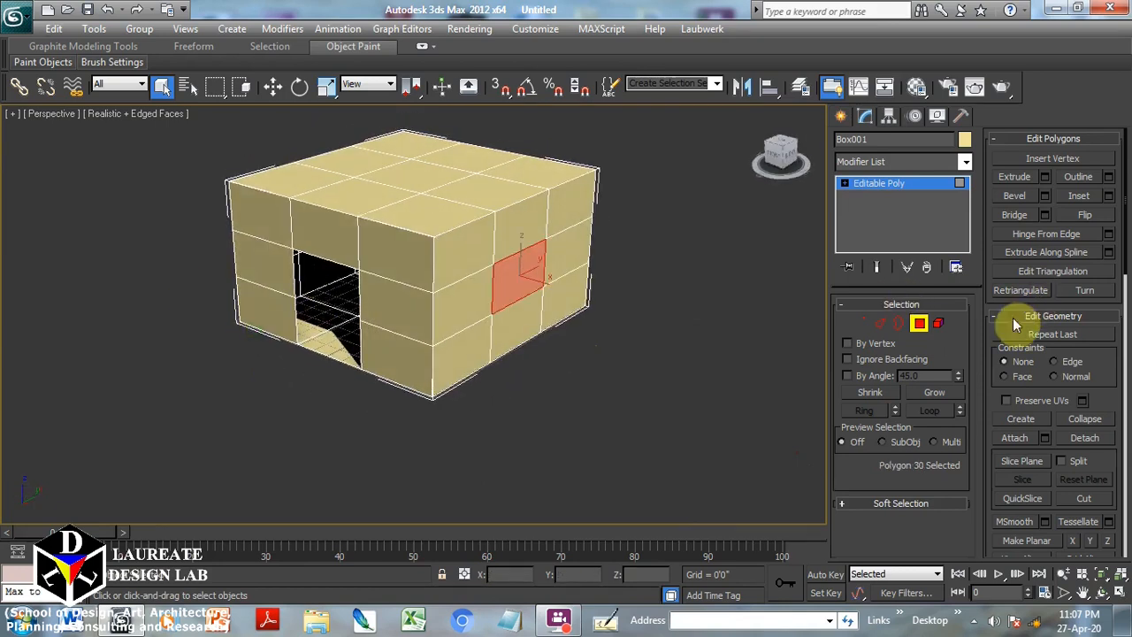
pyautogui.press('Delete')
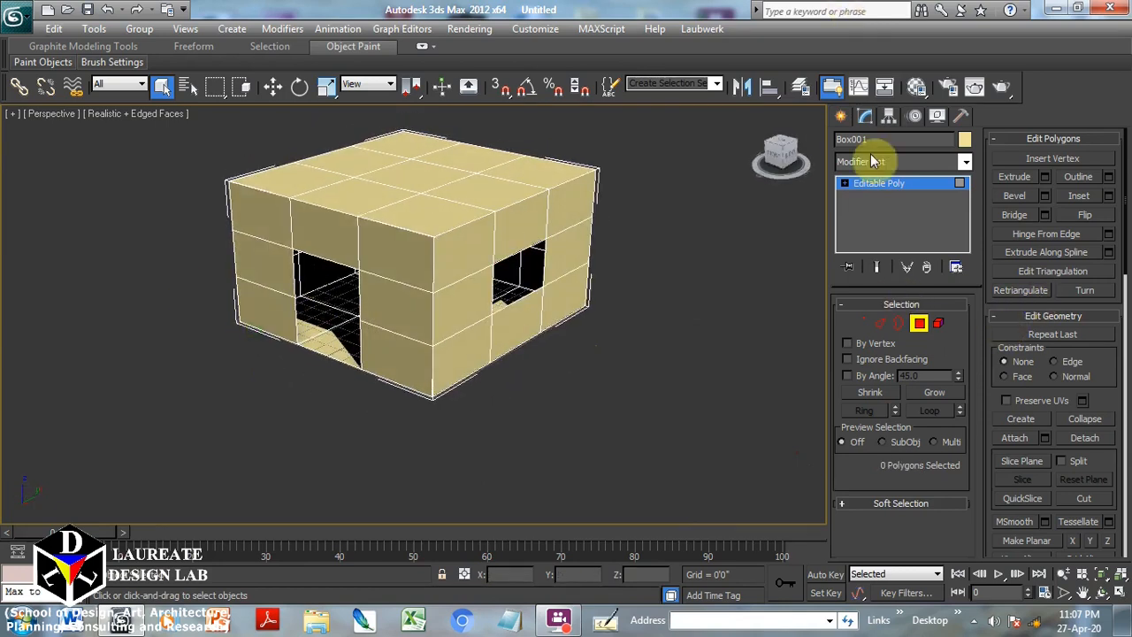
# Select all polygons of the room and apply a Shell modifier
pyautogui.hotkey('ctrl', 'a')
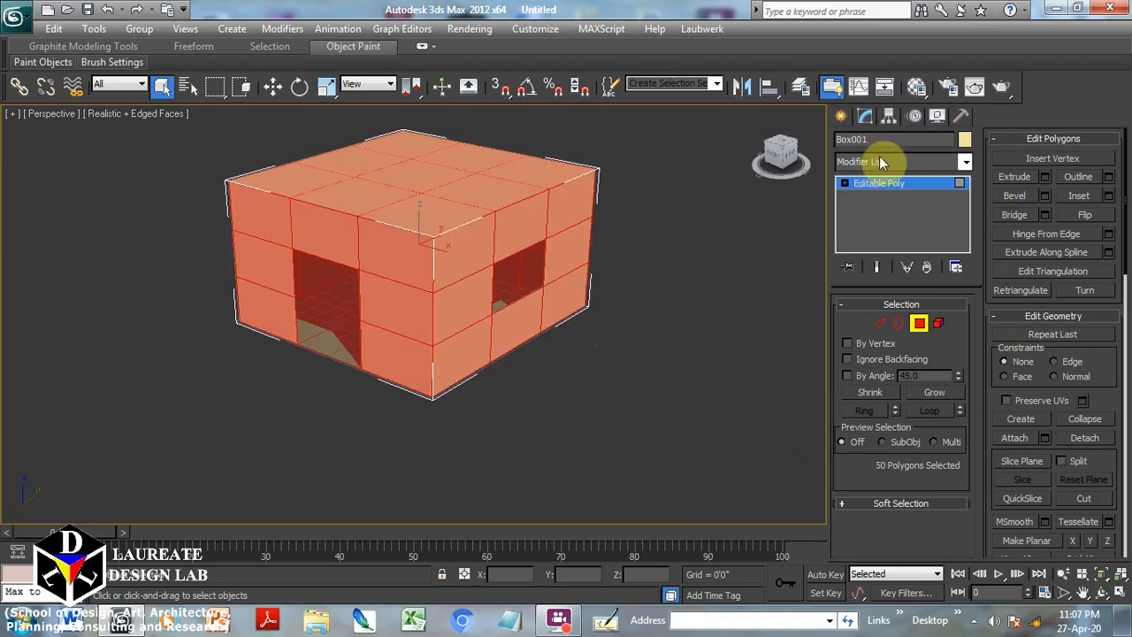
pyautogui.click(879, 160)
pyautogui.press('s')
pyautogui.press('s')
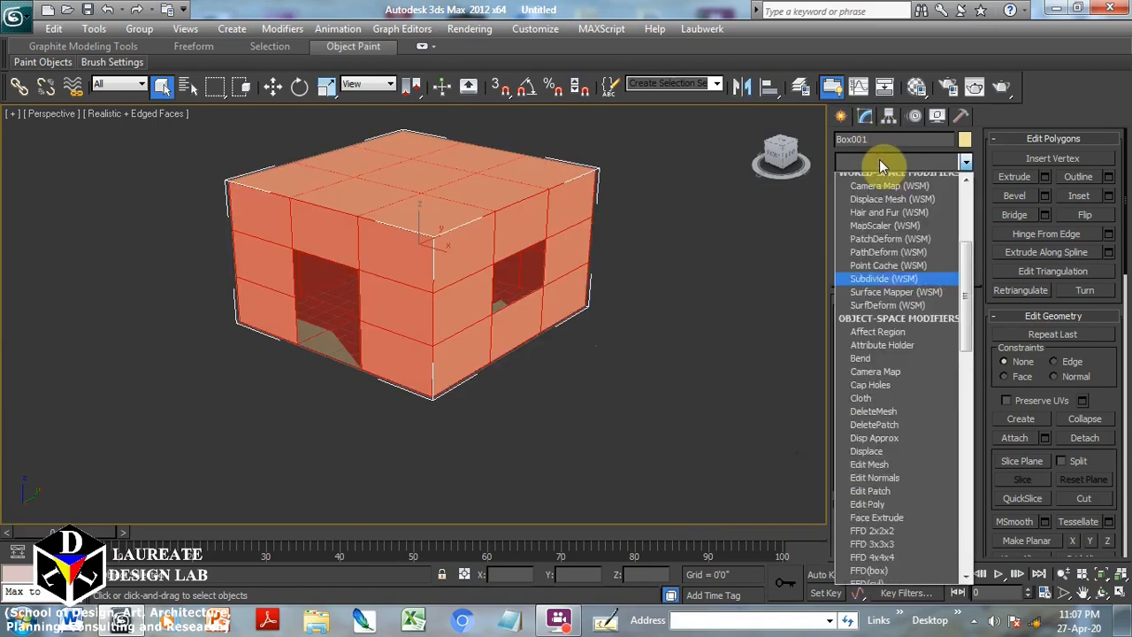
pyautogui.press('s')
pyautogui.press('s')
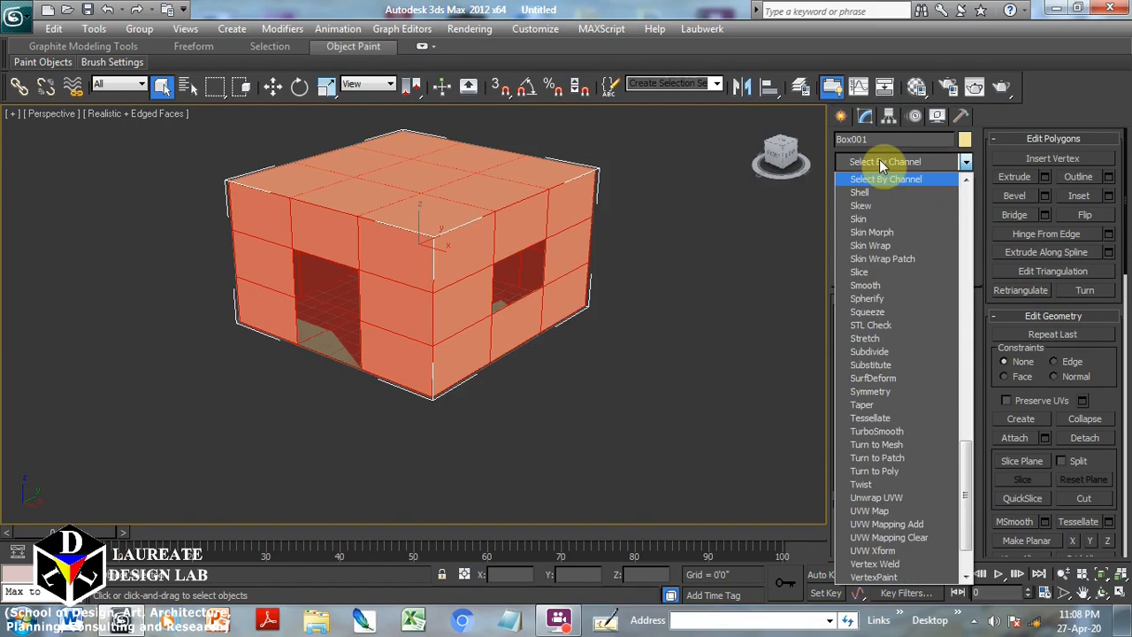
pyautogui.click(872, 194)
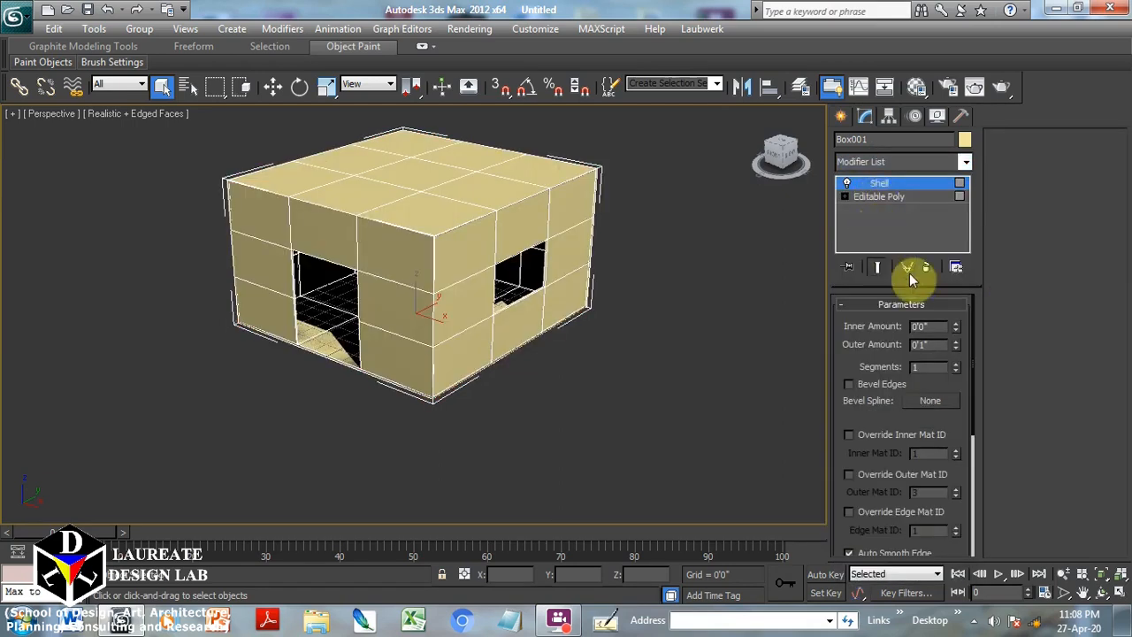
# Set the Shell's outer amount to 0'0 16/32" and deselect the room
pyautogui.doubleClick(920, 344)
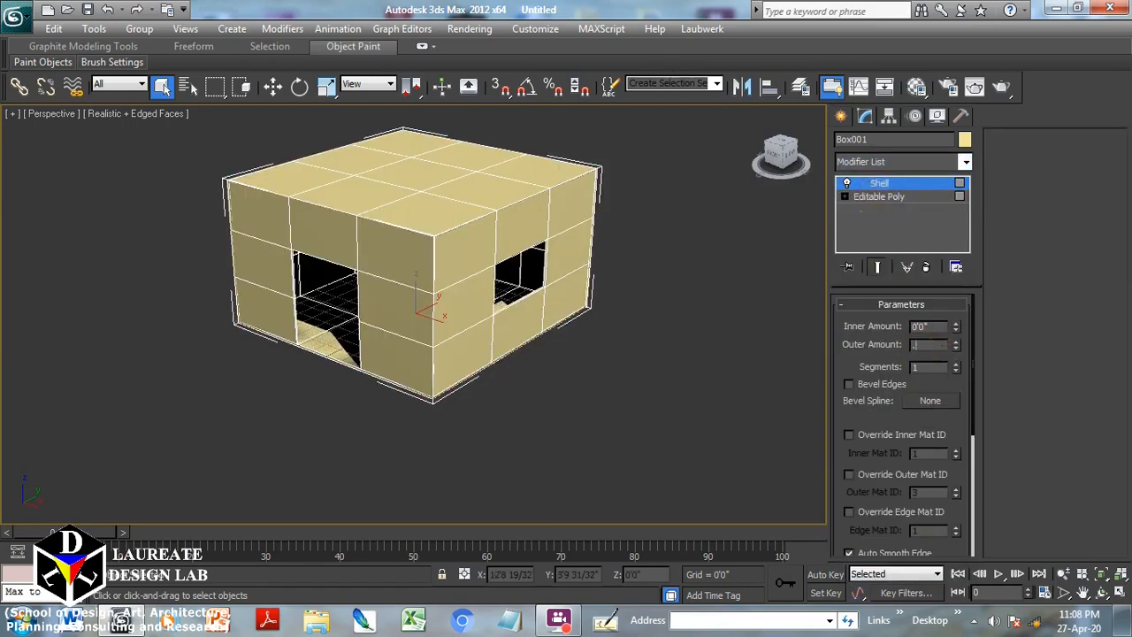
pyautogui.press('Return')
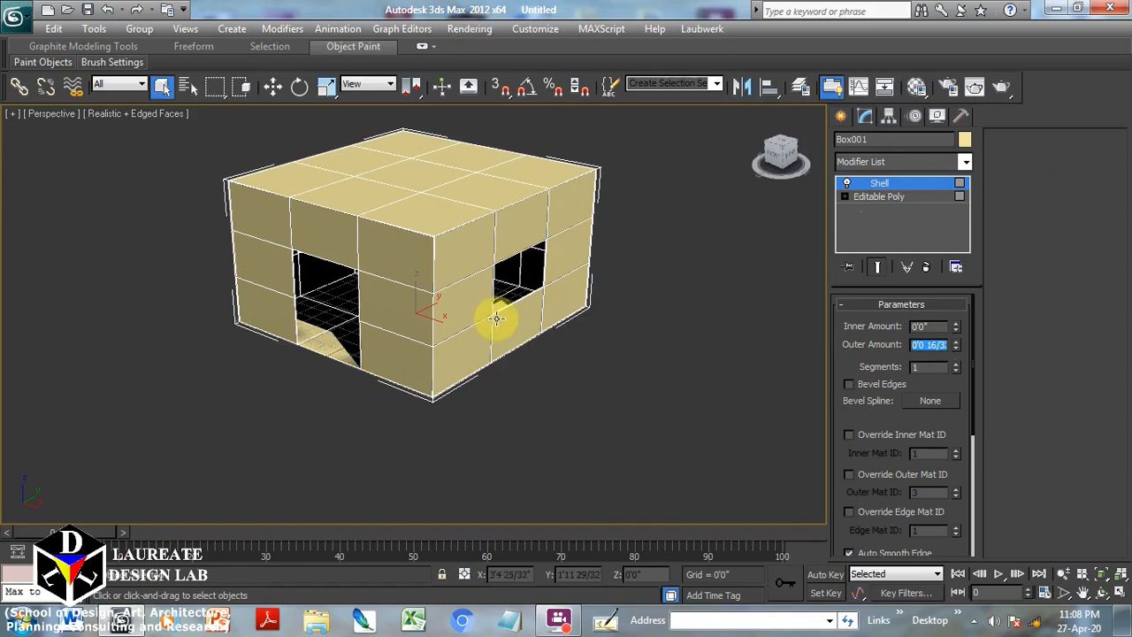
pyautogui.write('1')
pyautogui.click(736, 234)
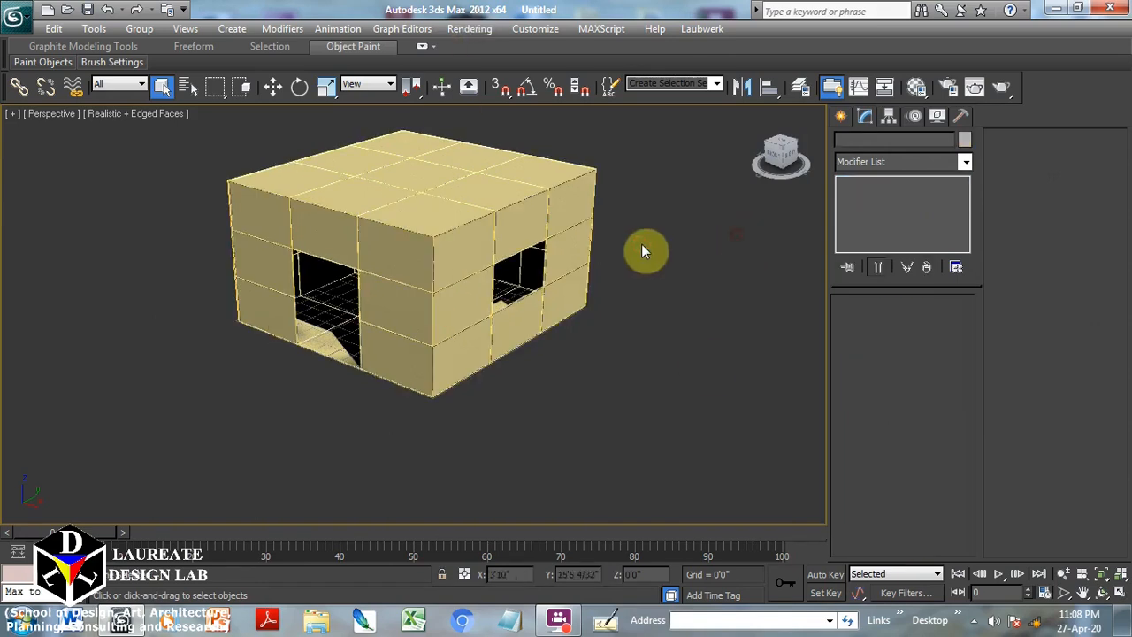
# In the top view, place a VRay physical camera inside the doorway wall, aimed about 11'6" straight across to just past the opposite wall
pyautogui.press('t')
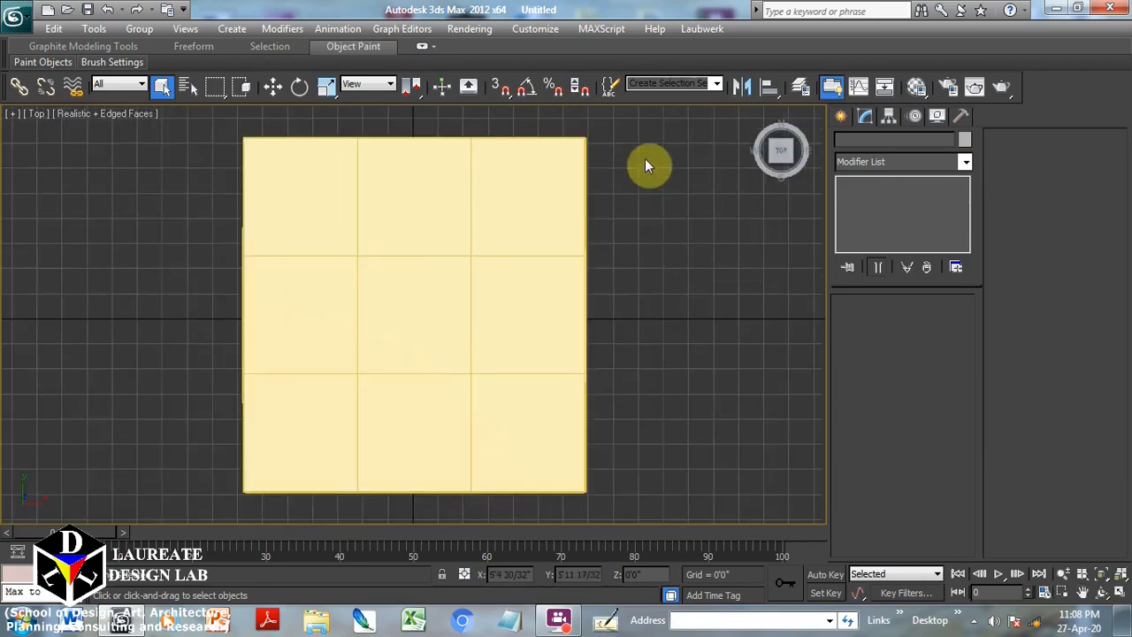
pyautogui.scroll(-3, 694, 157)
pyautogui.click(844, 116)
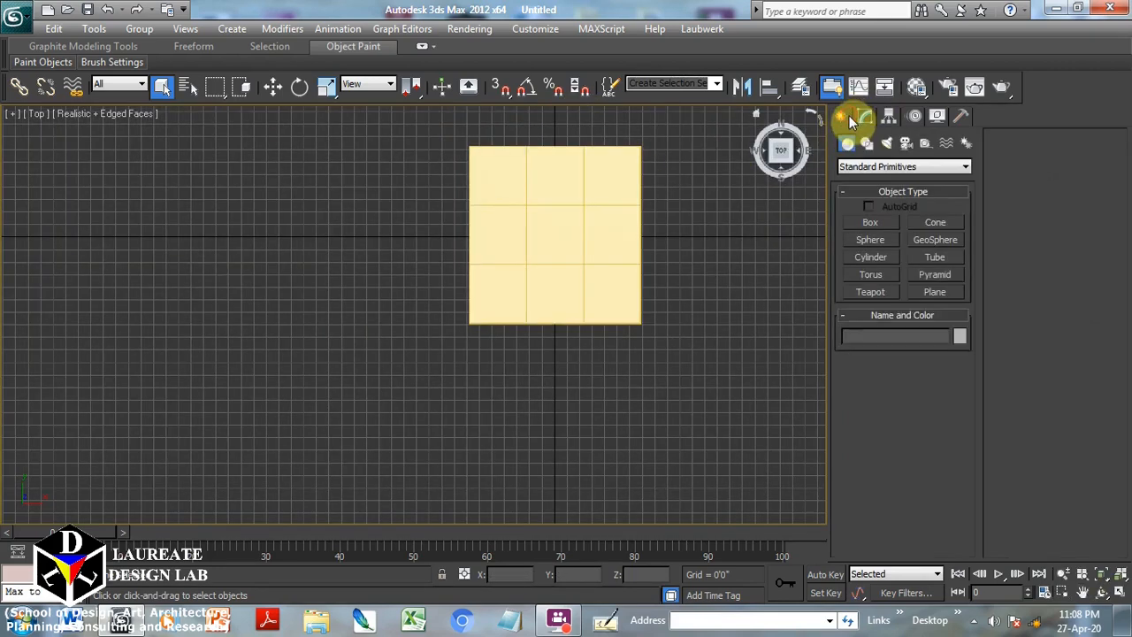
pyautogui.click(905, 142)
pyautogui.click(916, 168)
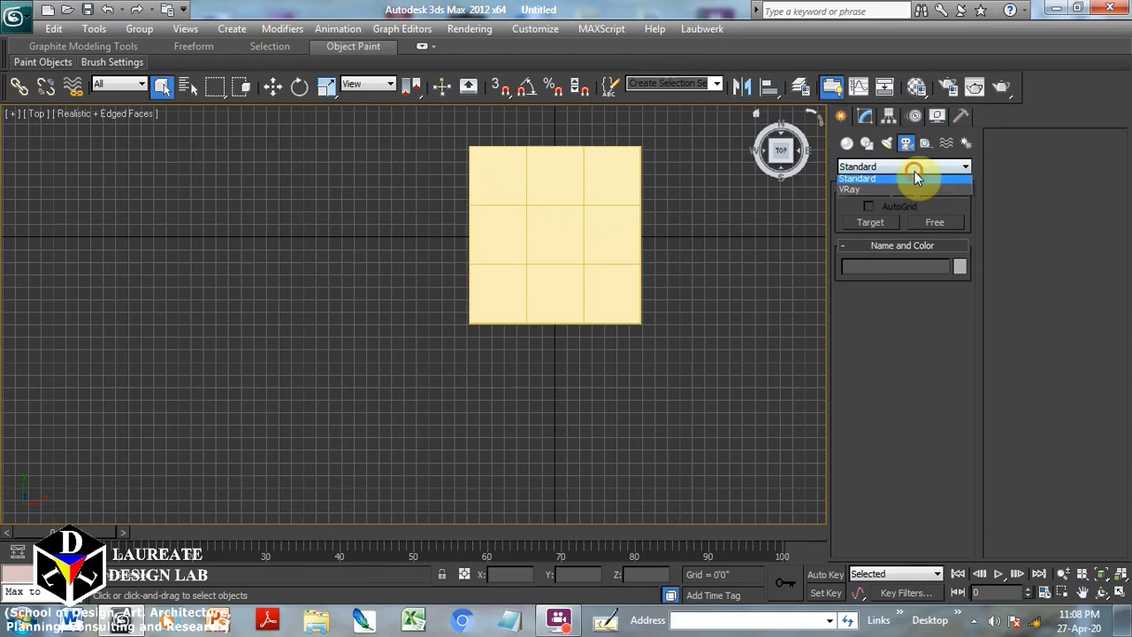
pyautogui.click(914, 193)
pyautogui.click(930, 222)
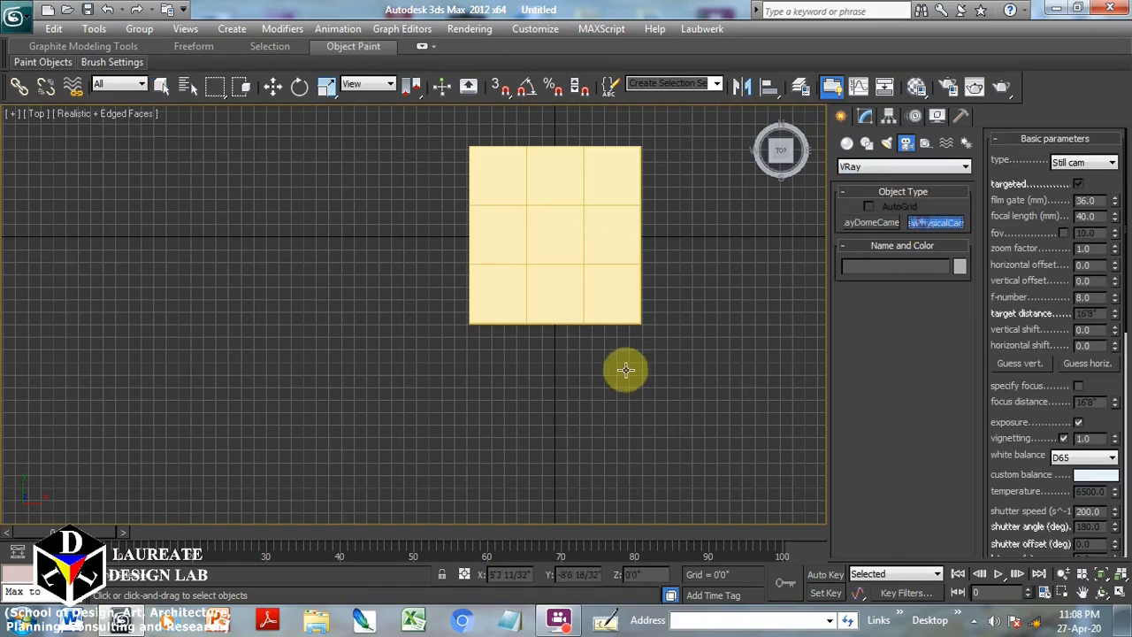
pyautogui.moveTo(555, 310); pyautogui.dragTo(555, 137)
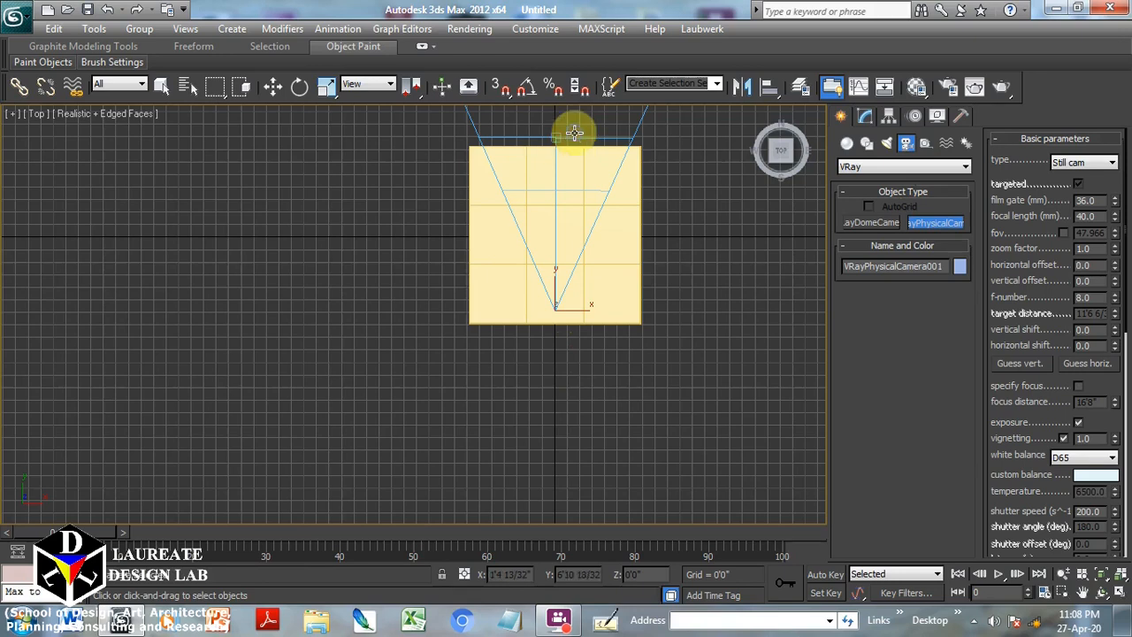
pyautogui.rightClick(572, 141)
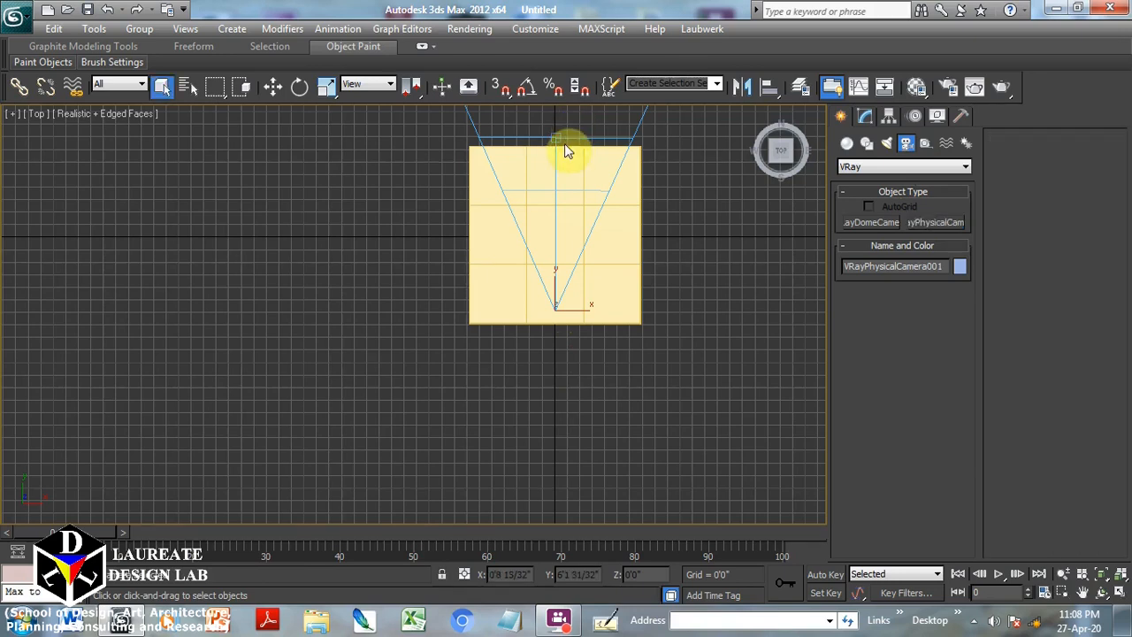
# In the left view, select the camera together with its target and raise both about 3'1" to mid-wall height
pyautogui.press('f')
pyautogui.press('l')
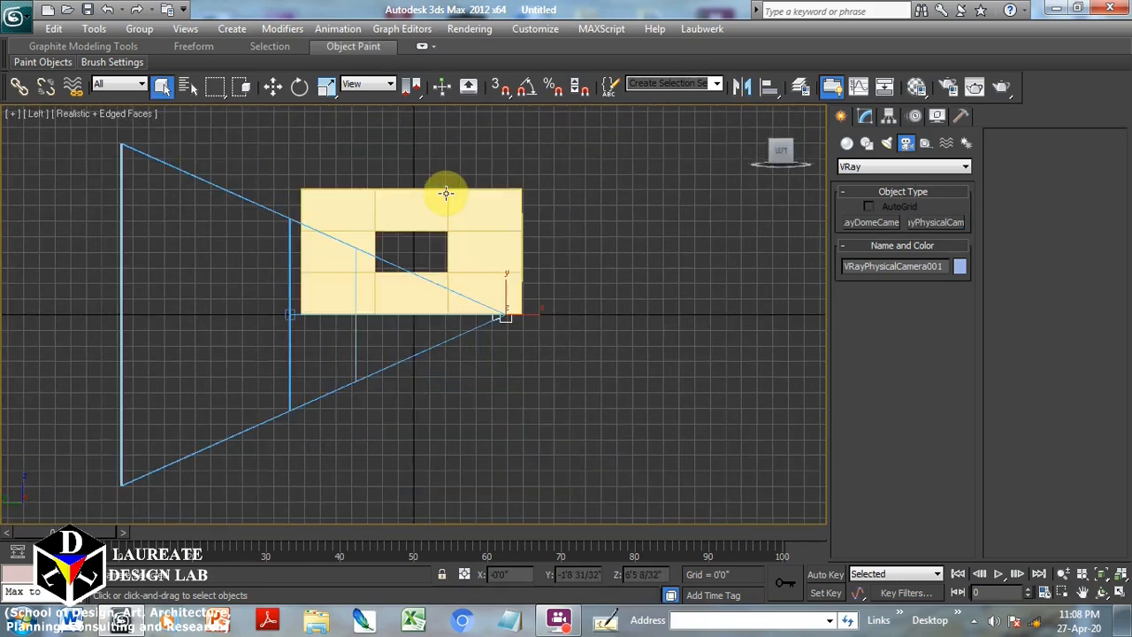
pyautogui.scroll(4, 416, 318)
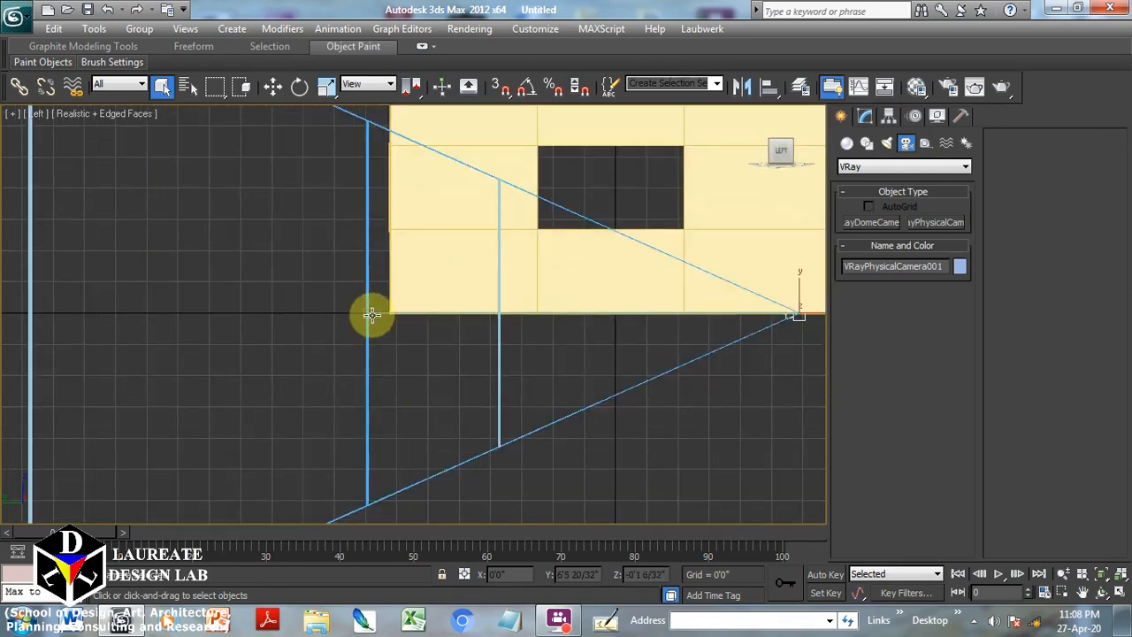
pyautogui.click(331, 309)
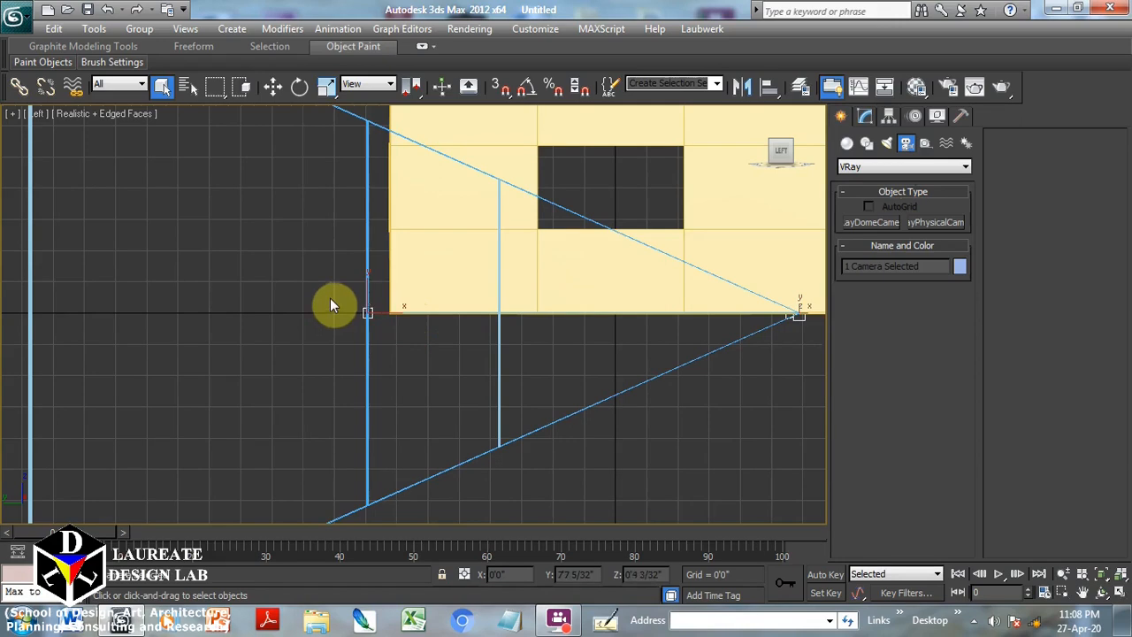
pyautogui.scroll(-6, 381, 301)
pyautogui.click(269, 89)
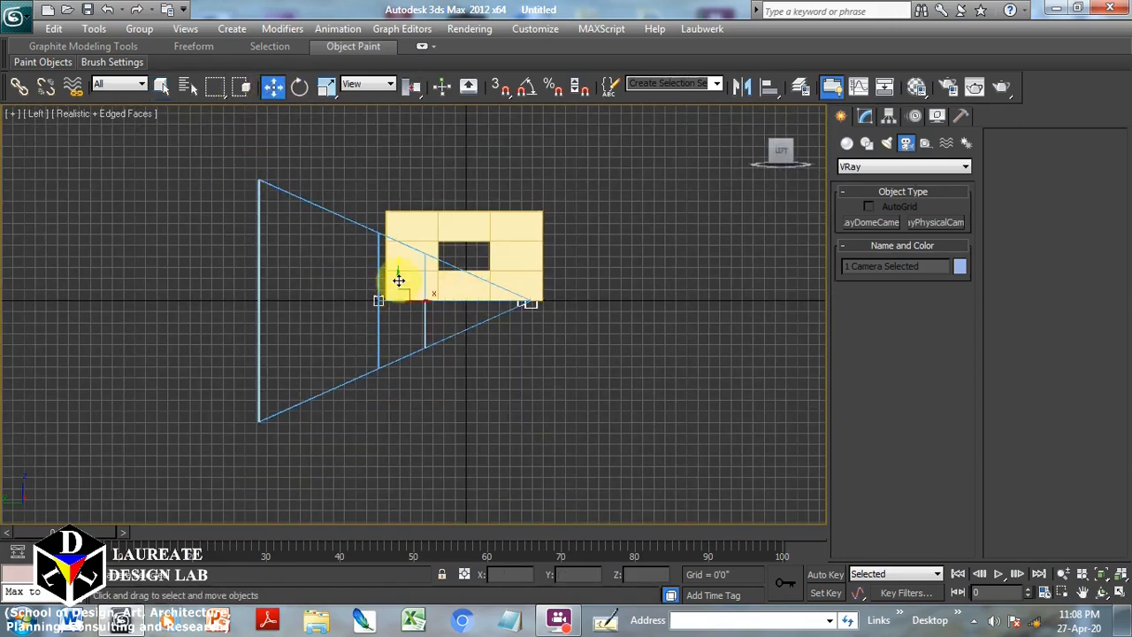
pyautogui.moveTo(396, 278); pyautogui.dragTo(403, 235)
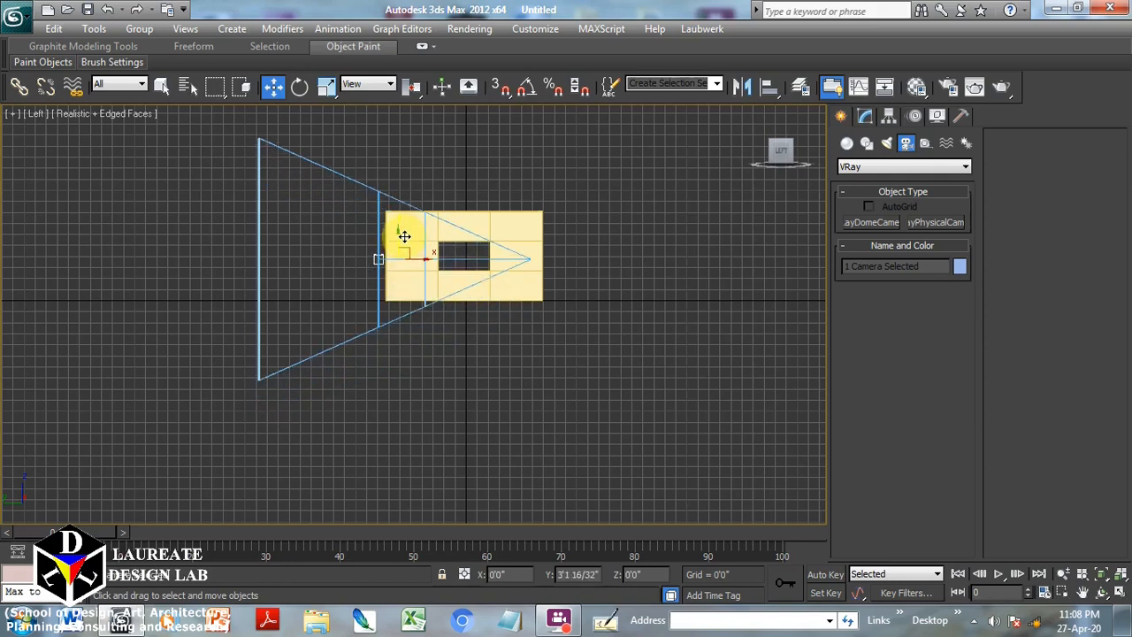
# Select only the camera in the wireframe top view, widen its film gate to about 99.8 mm and show the shaded view through it
pyautogui.press('t')
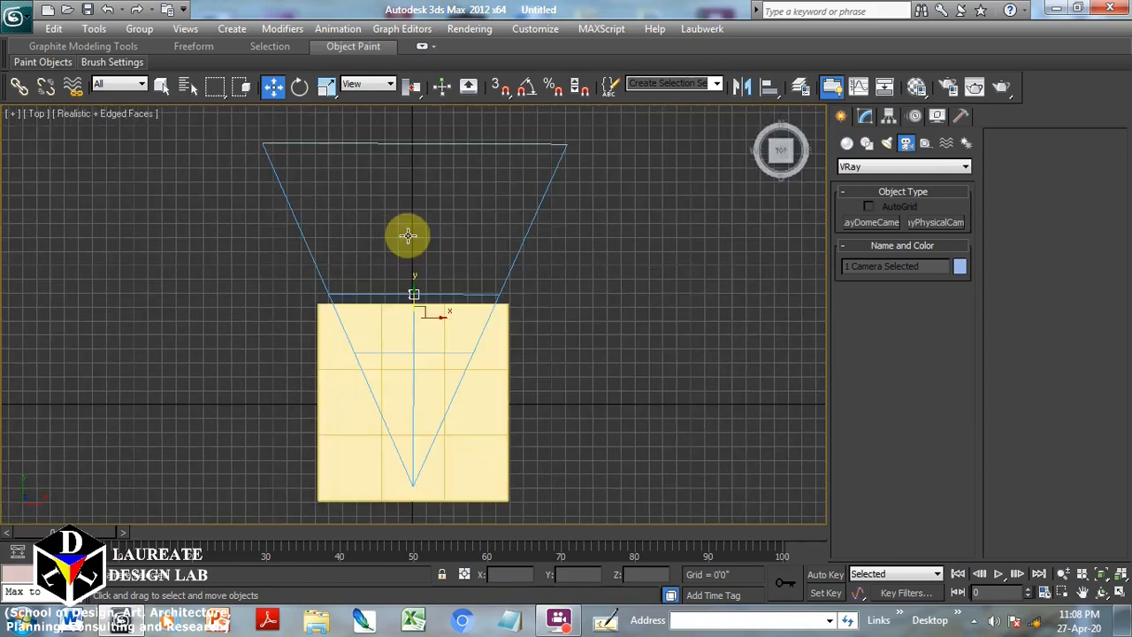
pyautogui.press('F3')
pyautogui.click(677, 381)
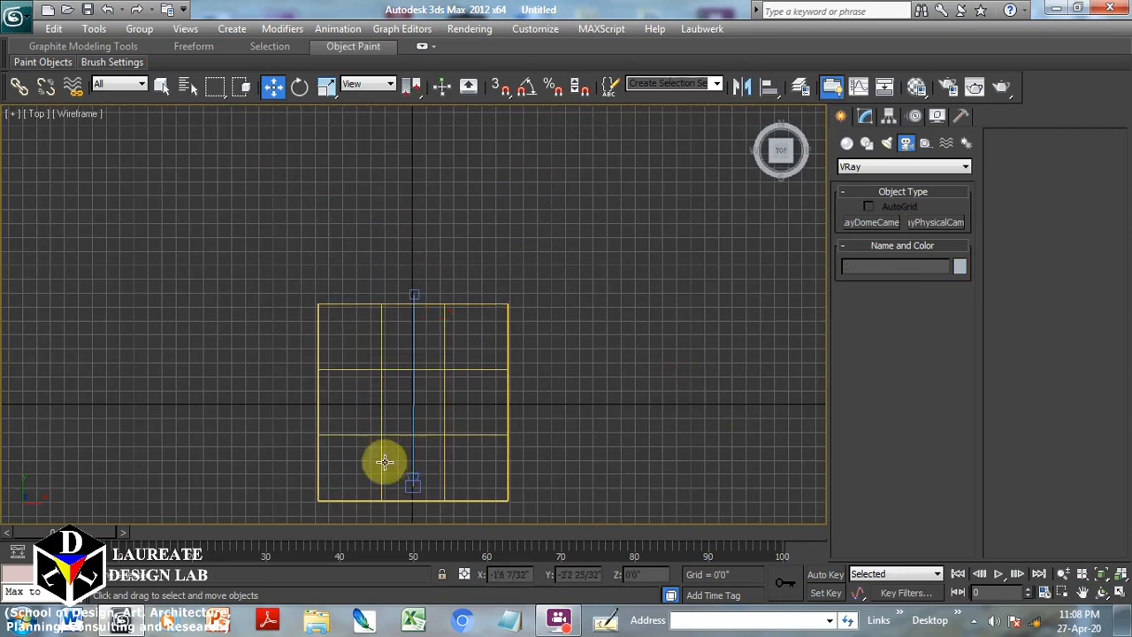
pyautogui.click(410, 483)
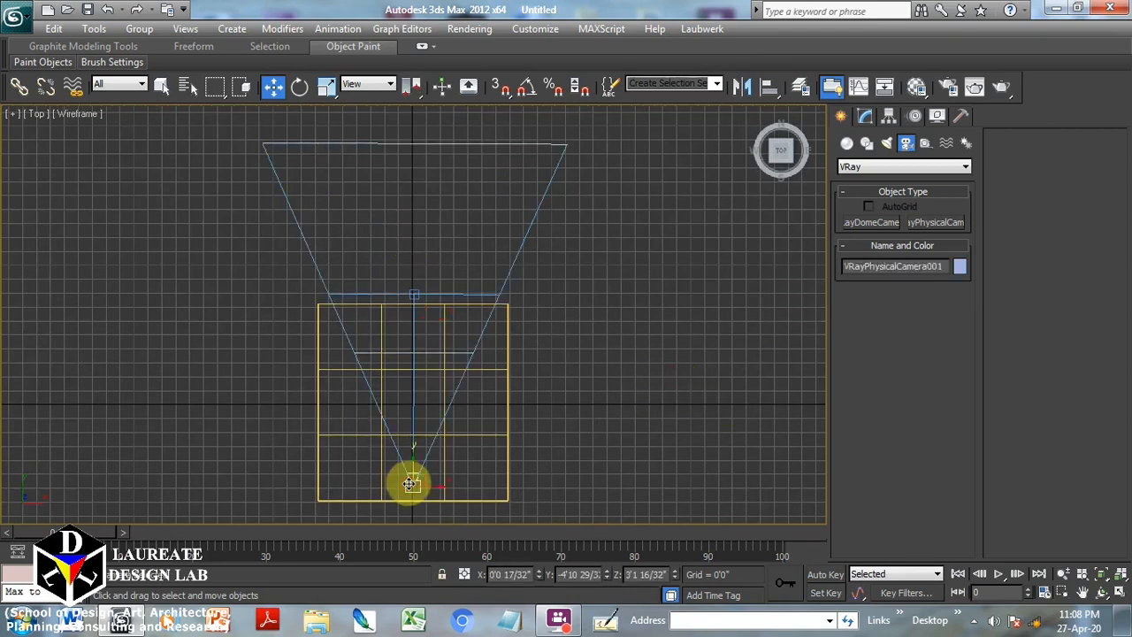
pyautogui.click(871, 118)
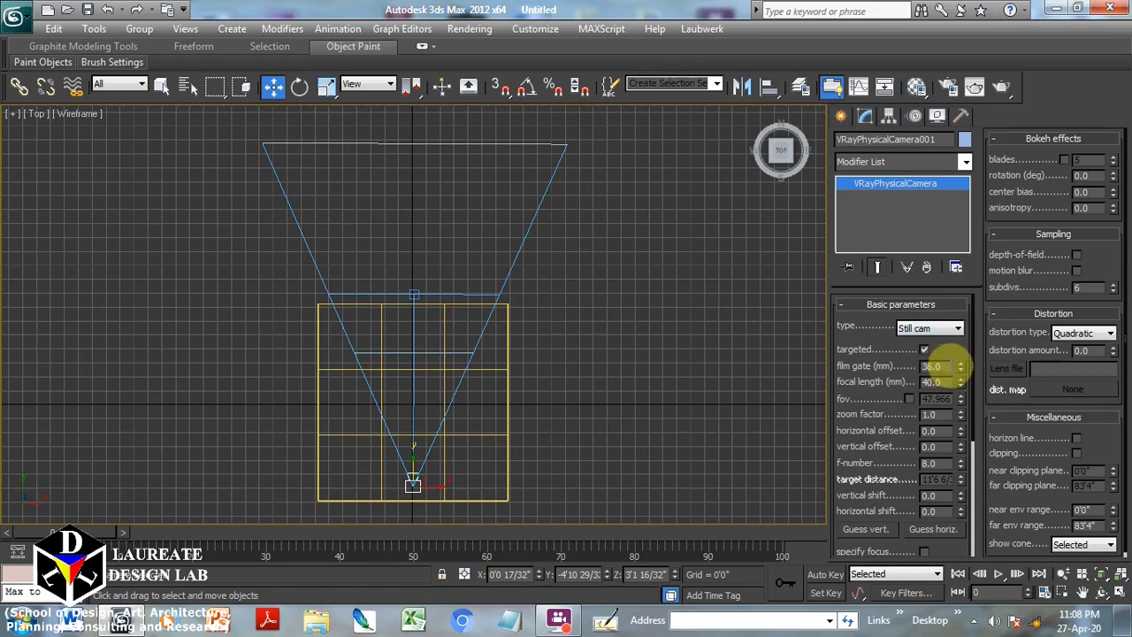
pyautogui.click(962, 366)
pyautogui.moveTo(961, 366); pyautogui.dragTo(973, 223)
pyautogui.press('c')
pyautogui.press('F3')
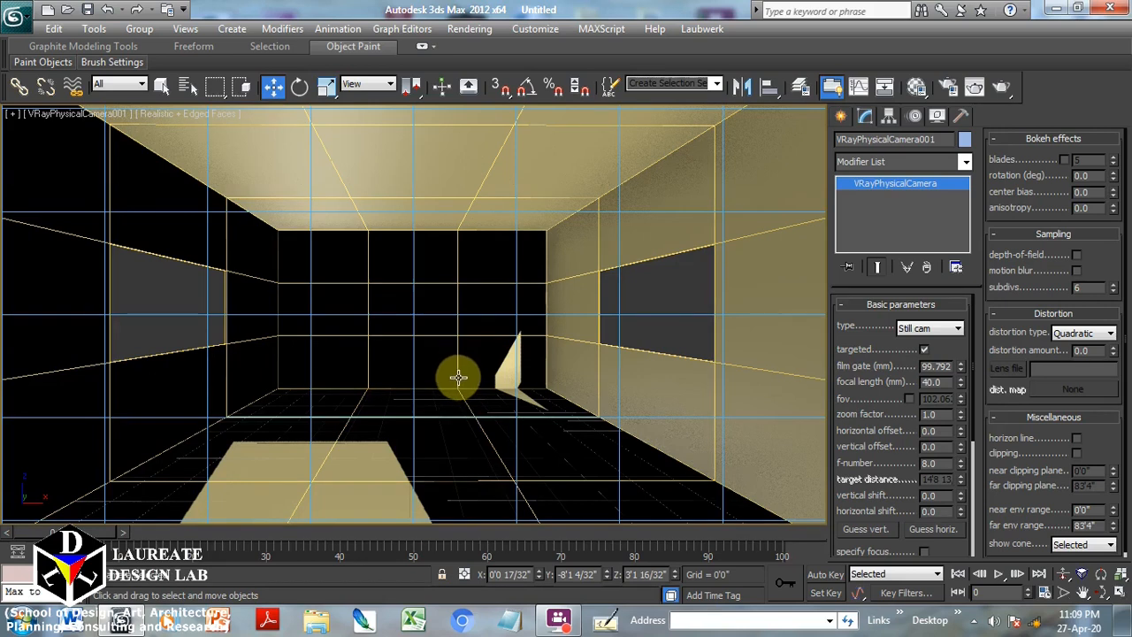
# In the top view, deselect the camera and place a Target Direct light outside the room's right wall, aimed about 26'1" horizontally into the room
pyautogui.press('t')
pyautogui.scroll(-5, 490, 355)
pyautogui.moveTo(493, 352); pyautogui.dragTo(505, 219, button='middle')
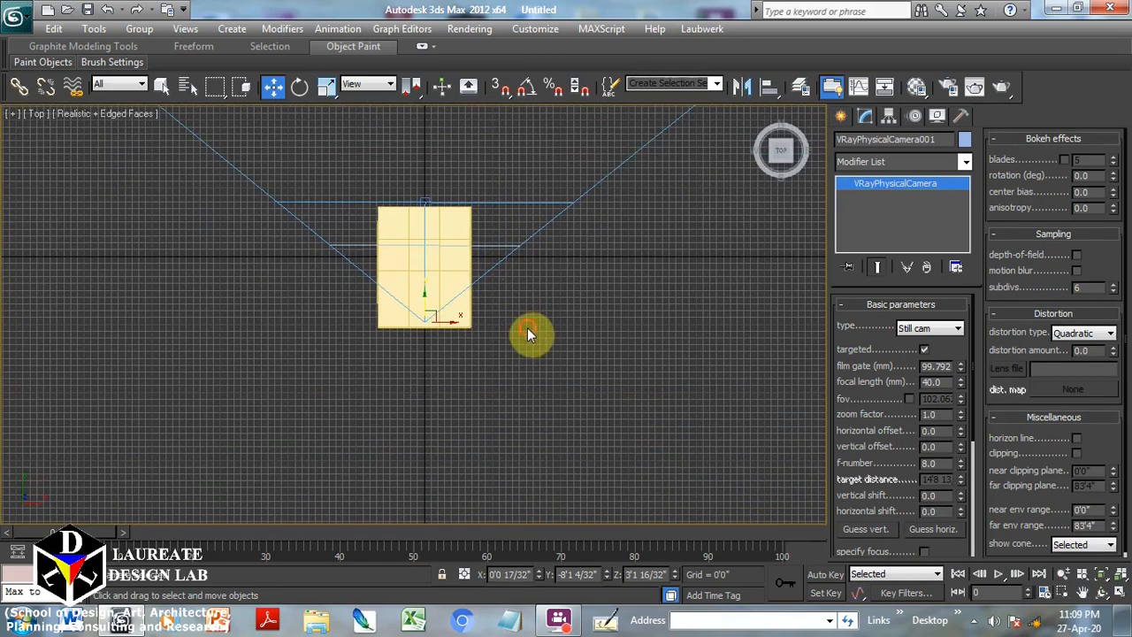
pyautogui.click(528, 333)
pyautogui.moveTo(450, 281); pyautogui.dragTo(487, 267, button='middle')
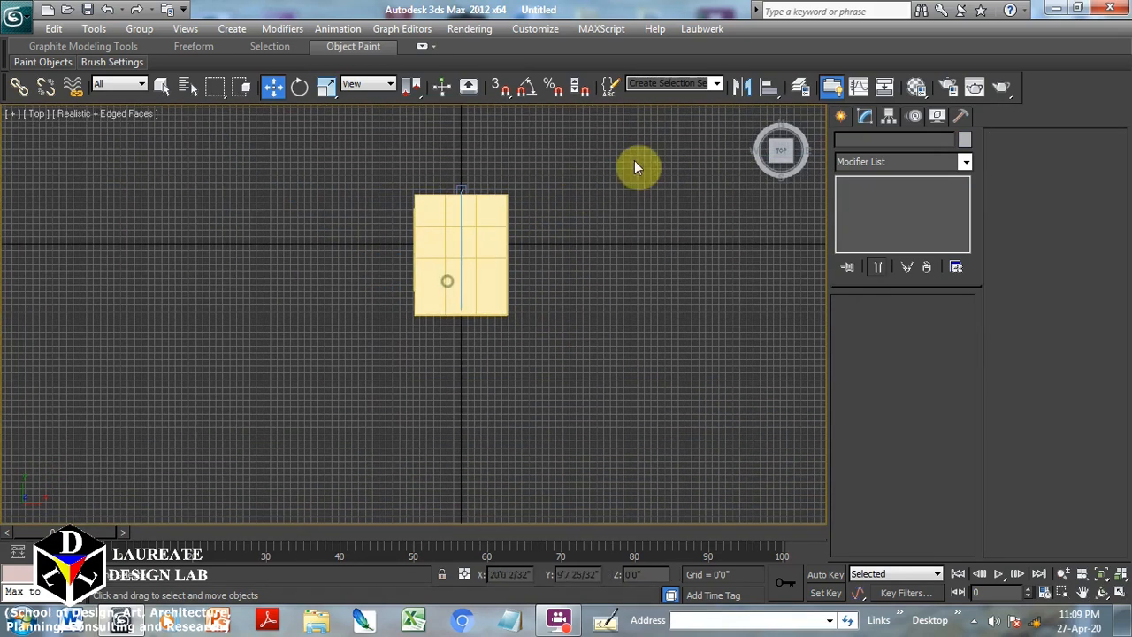
pyautogui.click(843, 115)
pyautogui.click(886, 142)
pyautogui.click(885, 168)
pyautogui.click(874, 195)
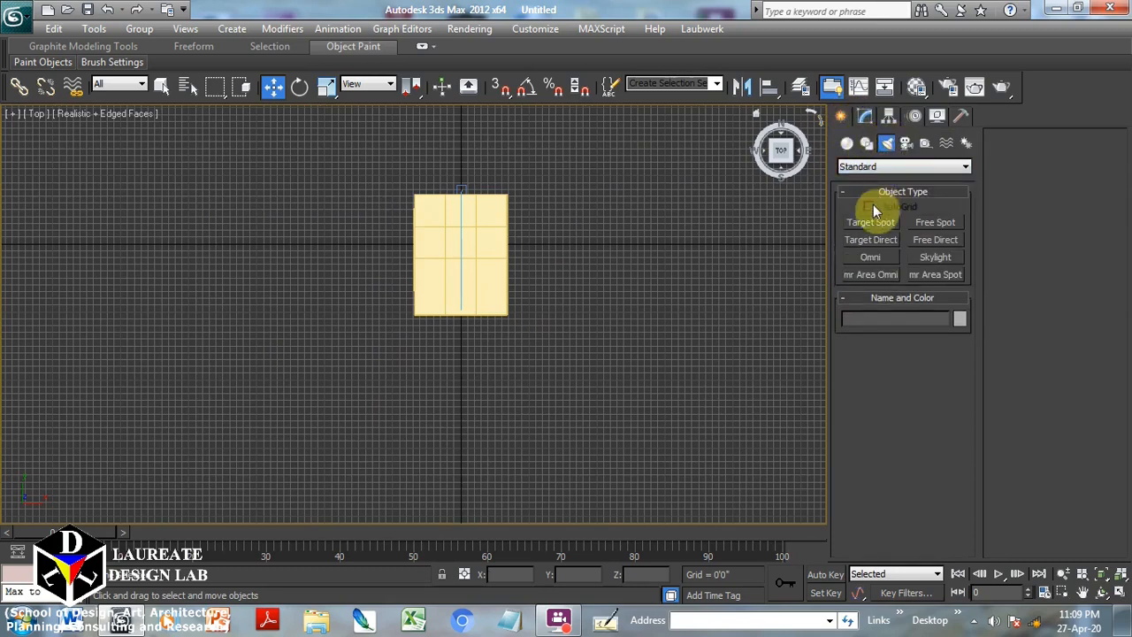
pyautogui.click(872, 241)
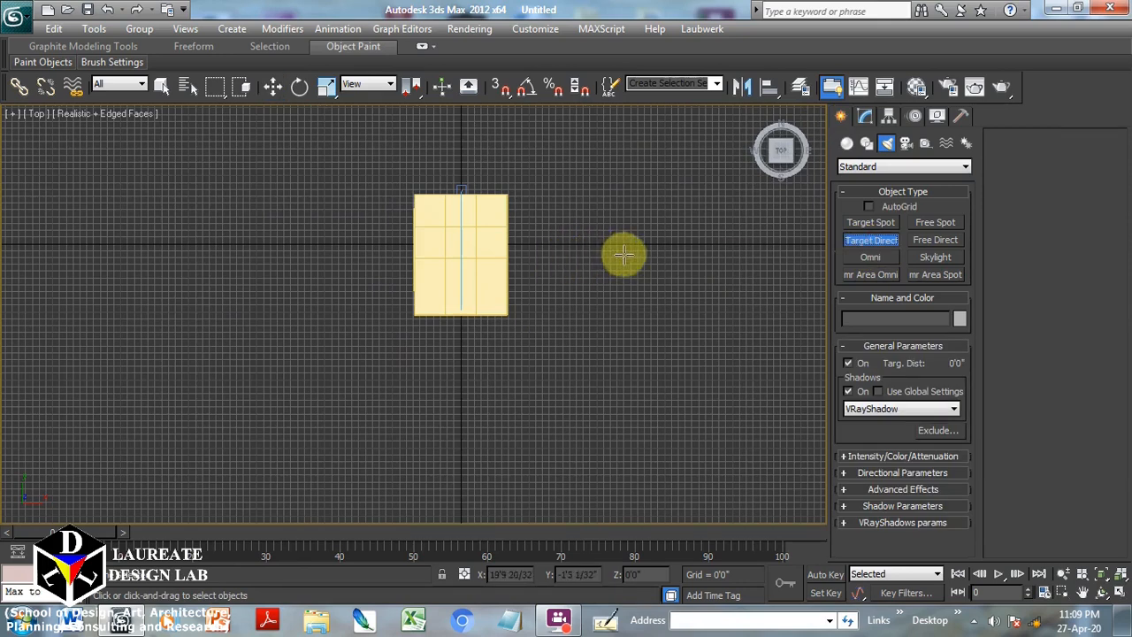
pyautogui.moveTo(655, 256); pyautogui.dragTo(442, 253)
# In the front view, raise only the light's source to about 13'0" so it slopes down into the room, and check through the camera
pyautogui.press('f')
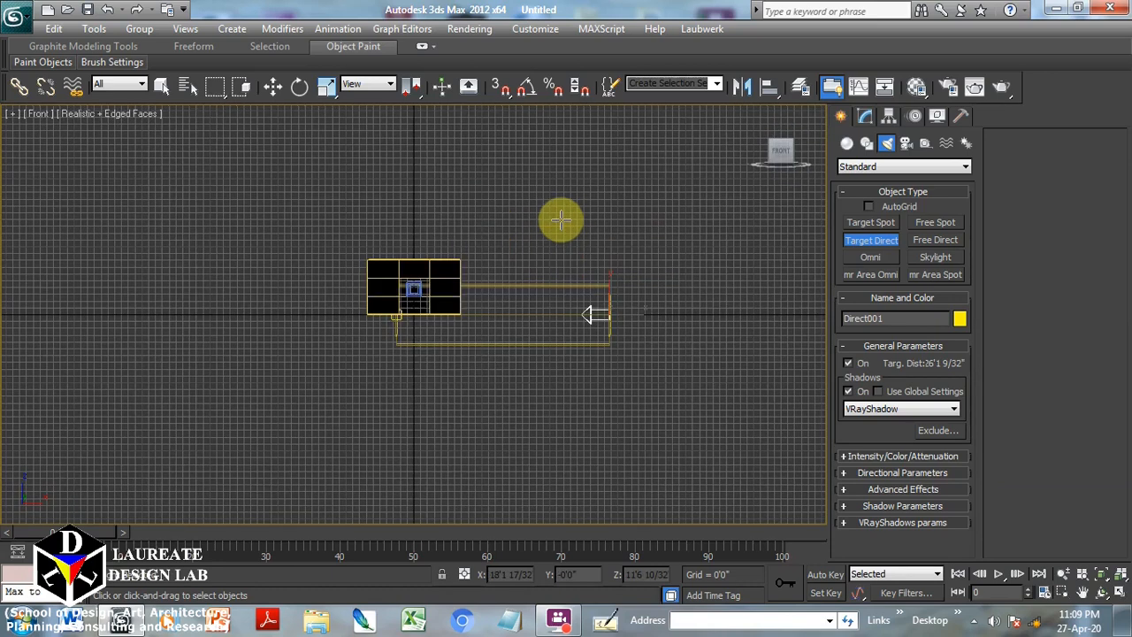
pyautogui.scroll(6, 557, 220)
pyautogui.press('w')
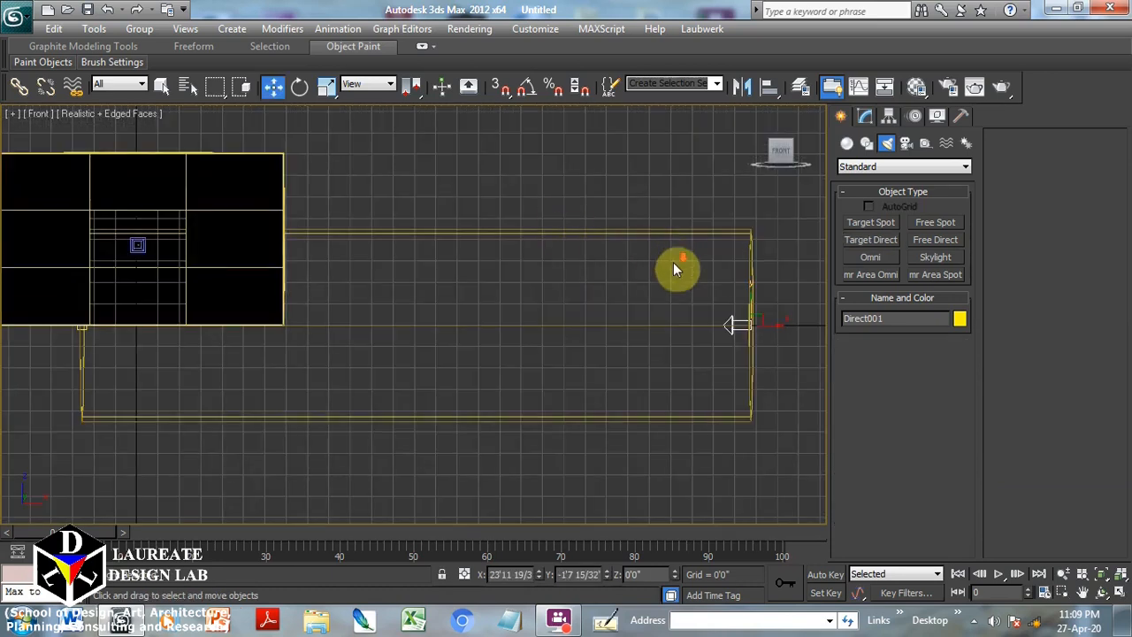
pyautogui.scroll(-2, 673, 260)
pyautogui.moveTo(728, 280); pyautogui.dragTo(703, 112)
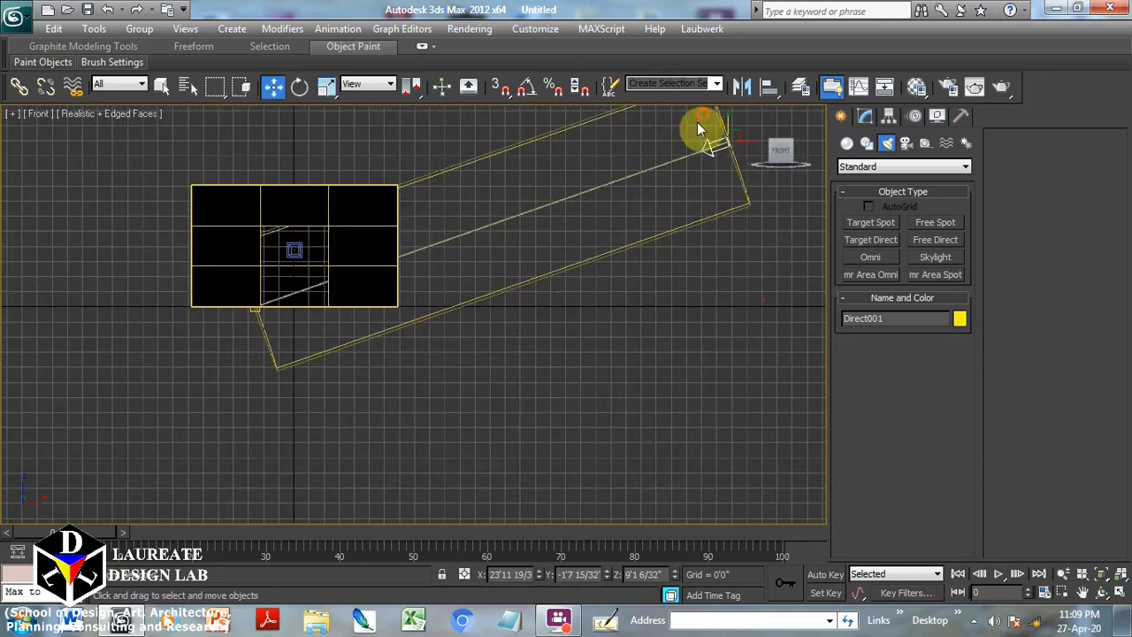
pyautogui.moveTo(668, 193); pyautogui.dragTo(672, 278, button='middle')
pyautogui.moveTo(736, 209); pyautogui.dragTo(700, 187)
pyautogui.press('c')
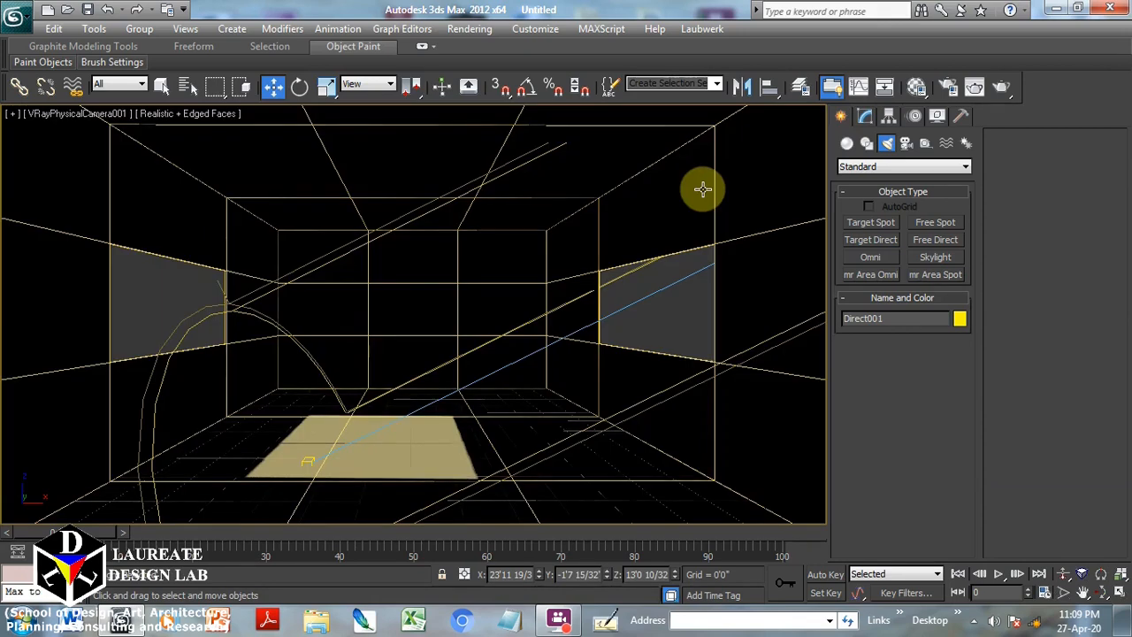
# Set the directional light's intensity multiplier to 100, deselect it and check the result through the camera
pyautogui.press('f')
pyautogui.press('z')
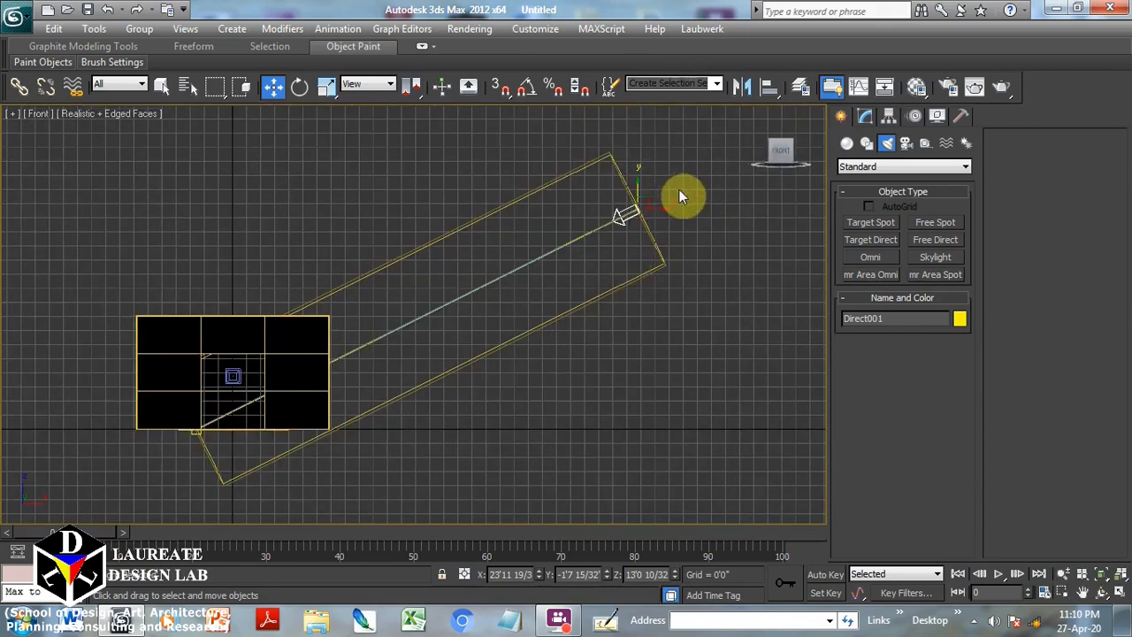
pyautogui.click(865, 115)
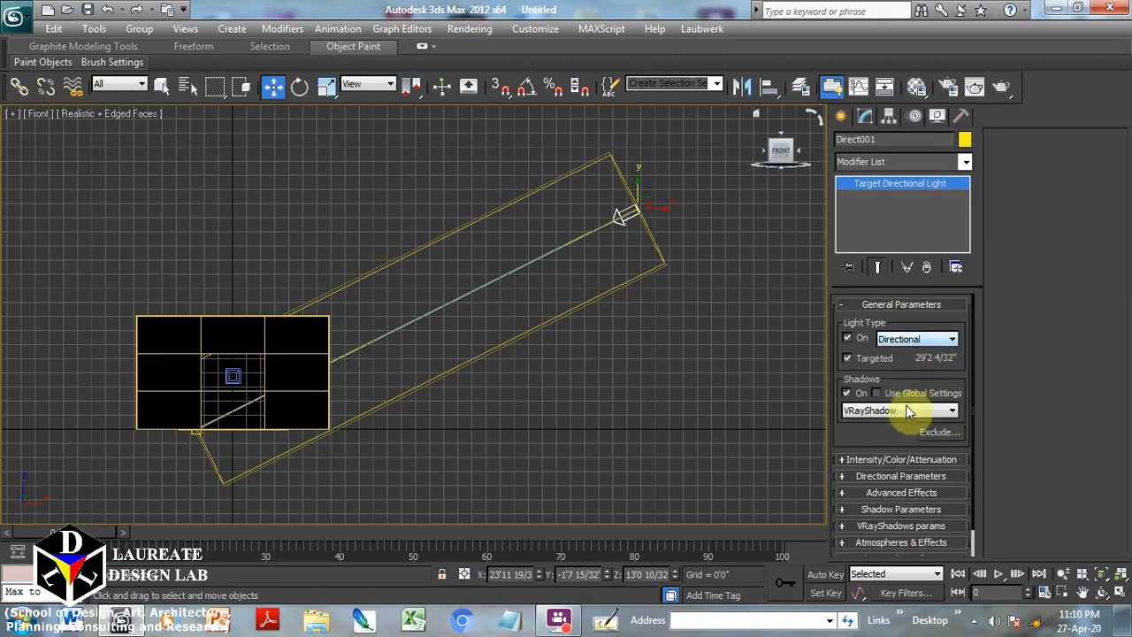
pyautogui.click(887, 459)
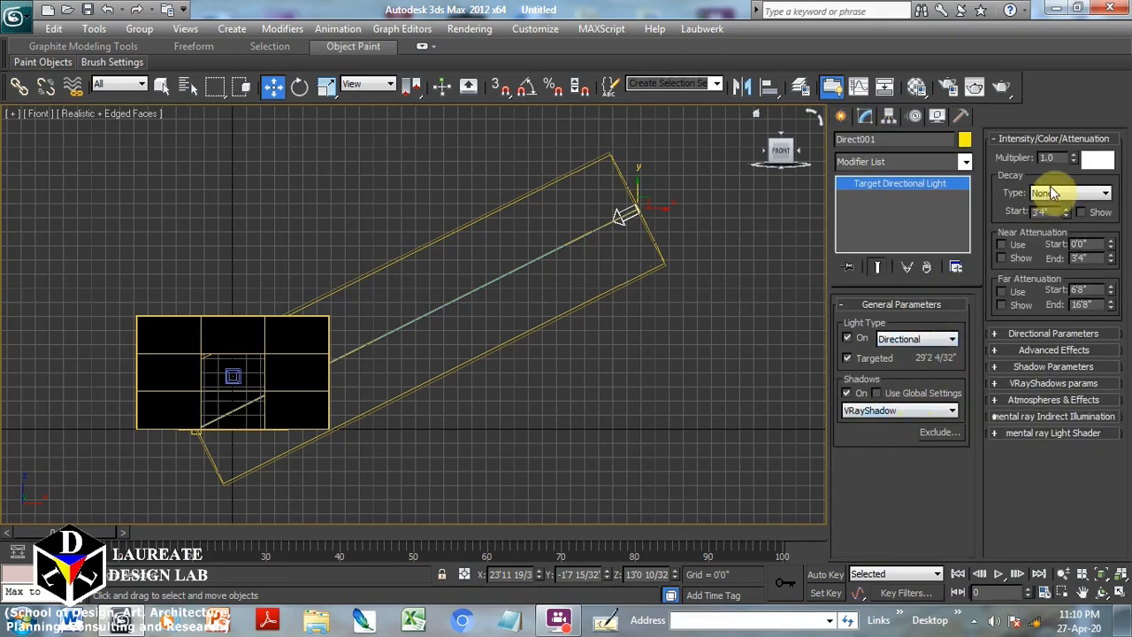
pyautogui.moveTo(1060, 159); pyautogui.dragTo(1031, 160)
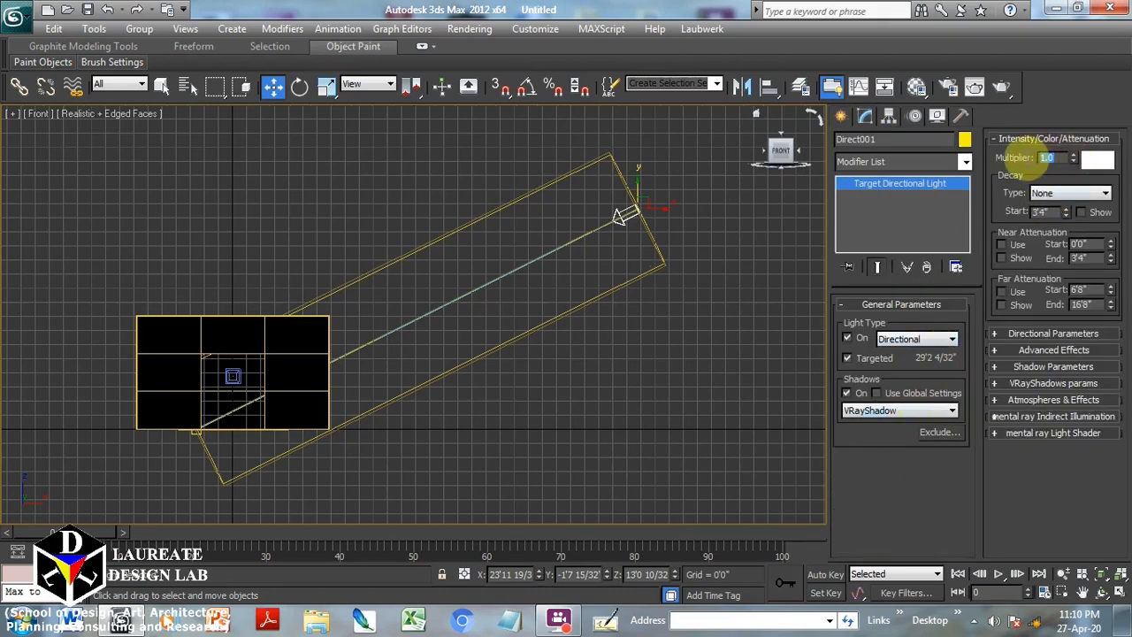
pyautogui.write('100')
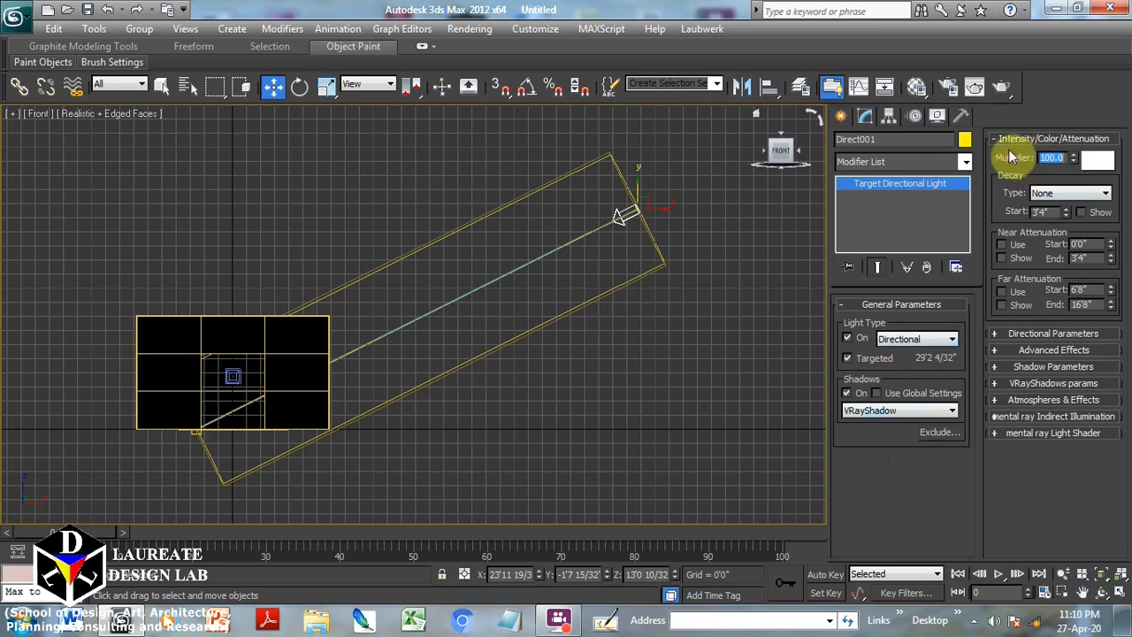
pyautogui.click(669, 180)
pyautogui.press('c')
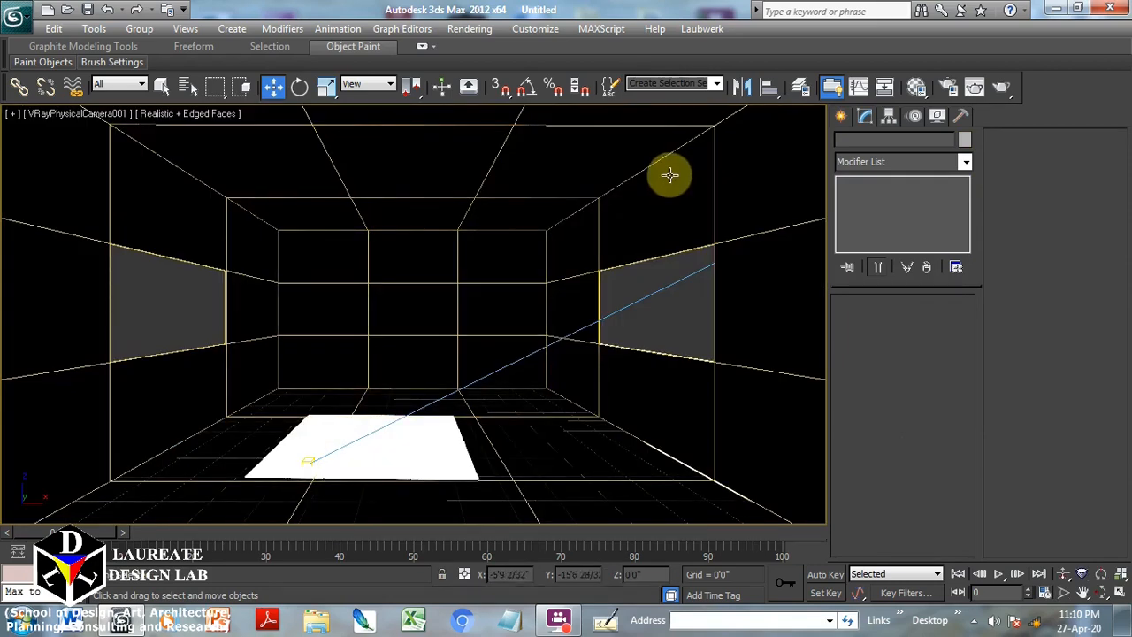
# Open the render environment settings and add a VRayEnvironmentFog atmospheric effect
pyautogui.press('f')
pyautogui.press('z')
pyautogui.scroll(-2, 670, 174)
pyautogui.moveTo(638, 175); pyautogui.dragTo(634, 135, button='middle')
pyautogui.click(469, 29)
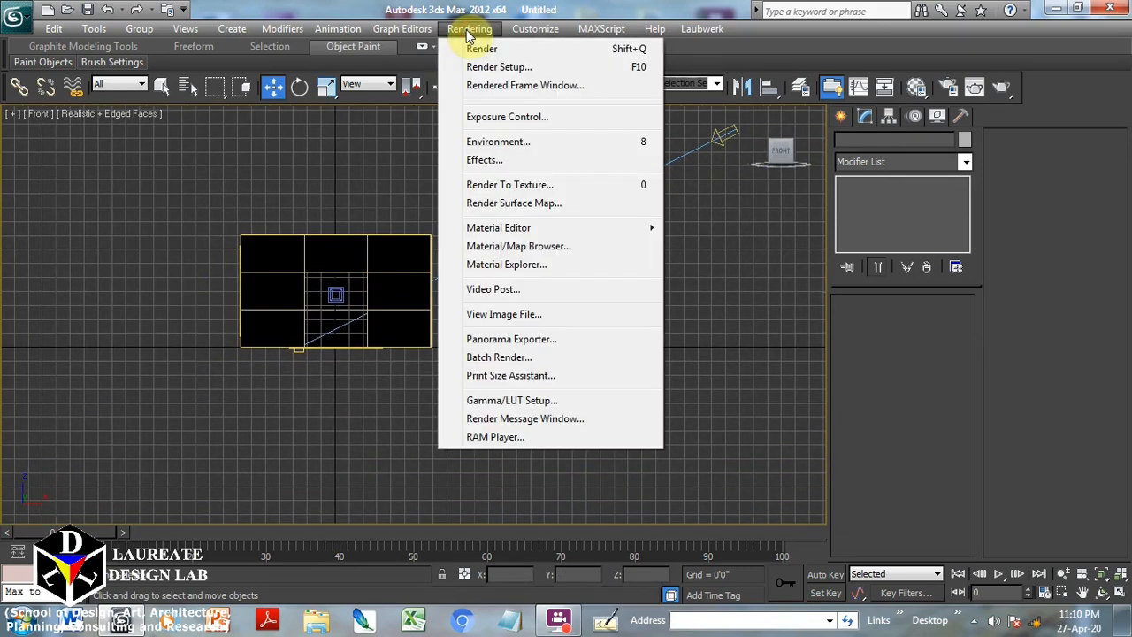
pyautogui.click(489, 142)
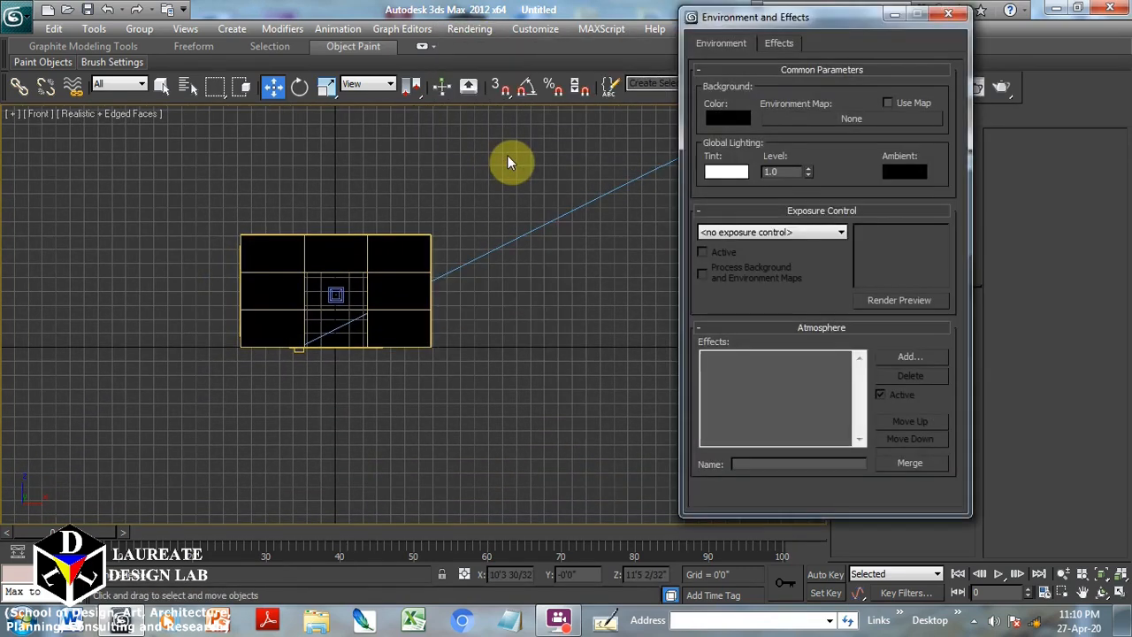
pyautogui.moveTo(753, 21); pyautogui.dragTo(727, 22)
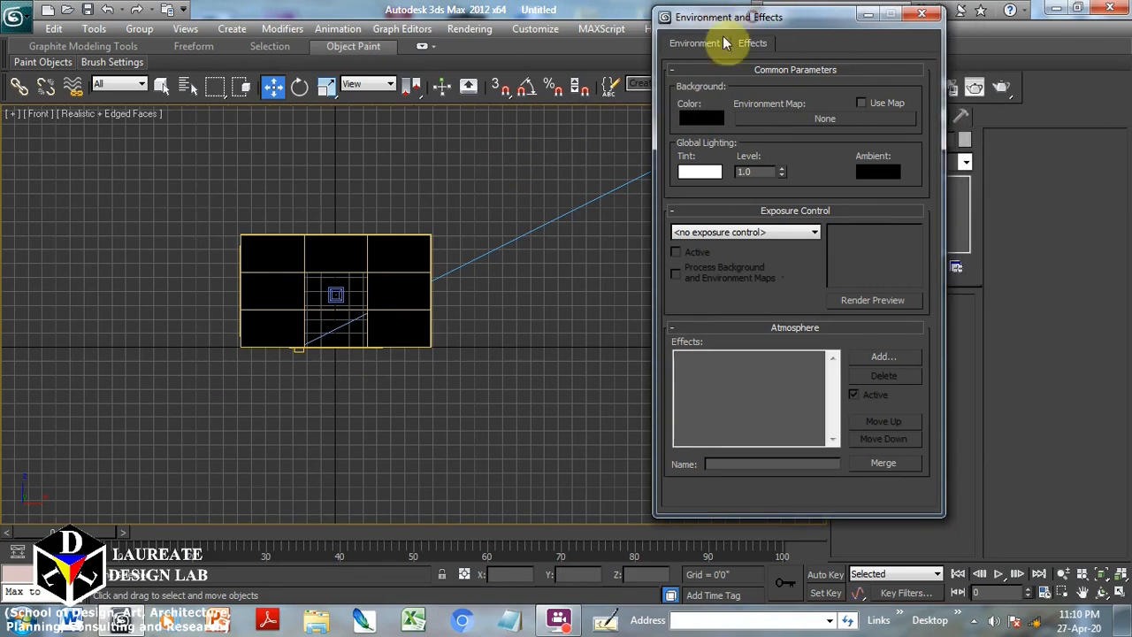
pyautogui.click(861, 357)
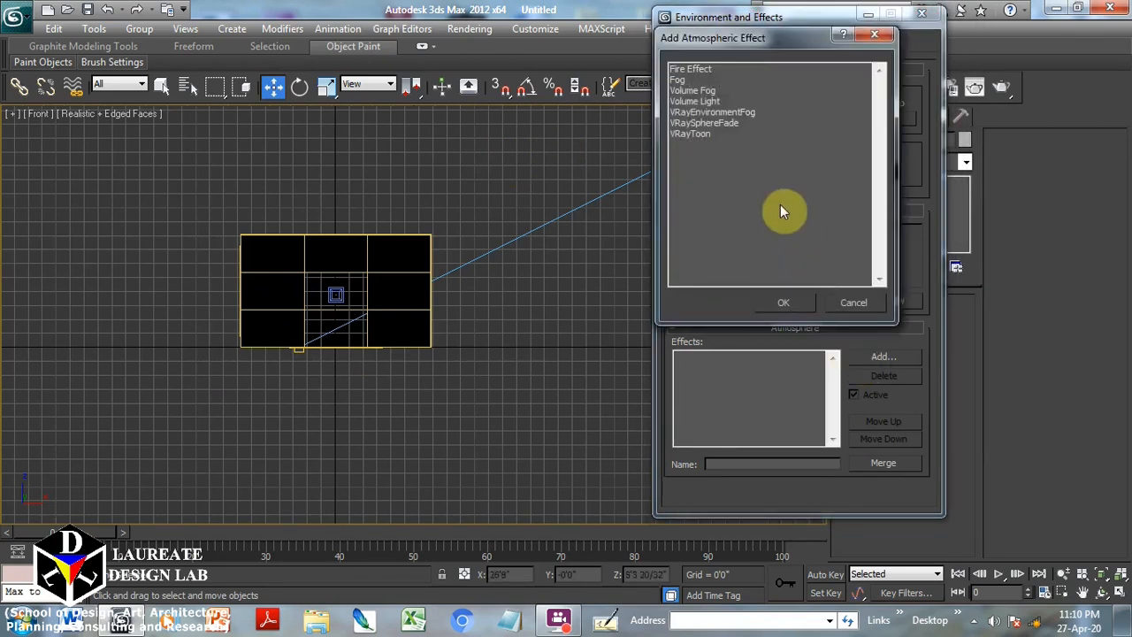
pyautogui.doubleClick(735, 112)
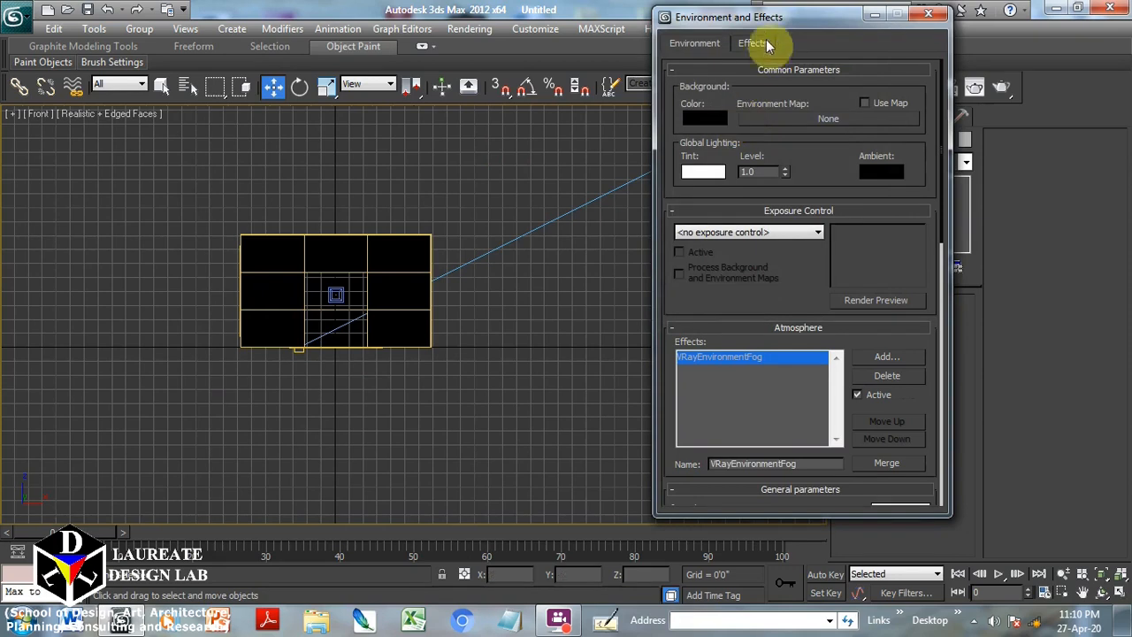
# Show the camera view and brighten the VRayEnvironmentFog's fog color to white
pyautogui.moveTo(773, 23); pyautogui.dragTo(768, 19)
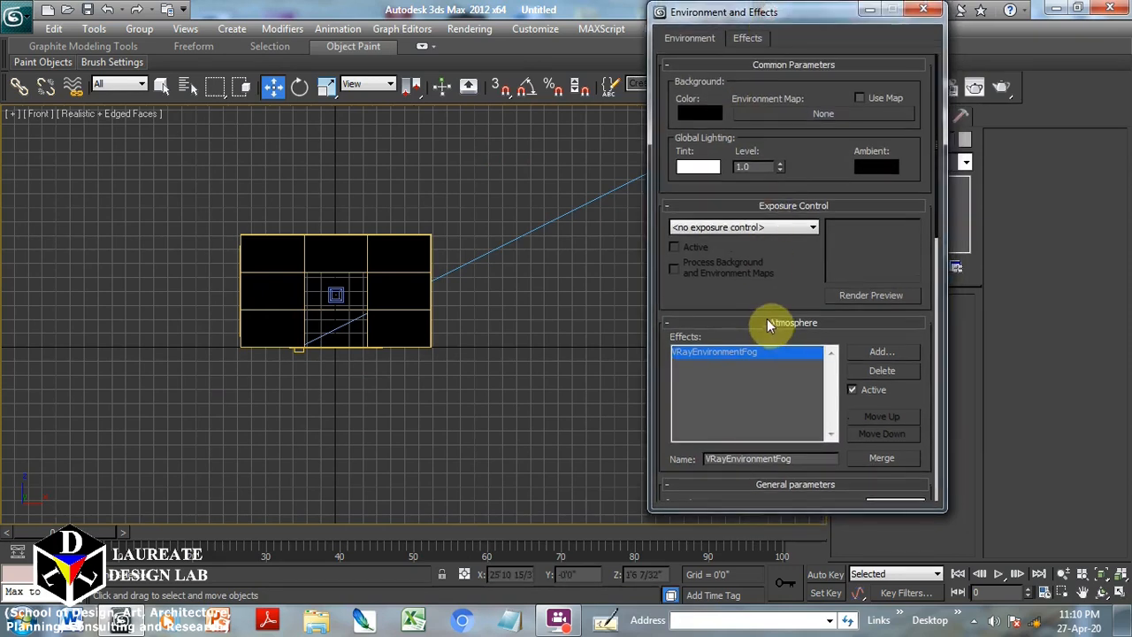
pyautogui.moveTo(758, 298); pyautogui.dragTo(768, 133)
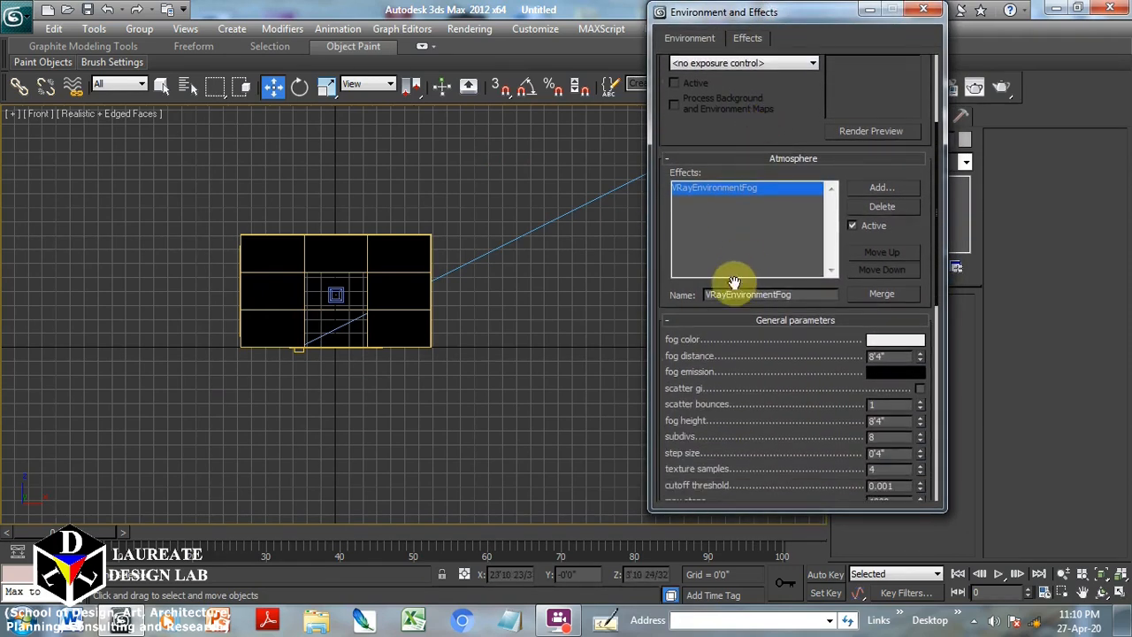
pyautogui.moveTo(731, 309); pyautogui.dragTo(751, 222)
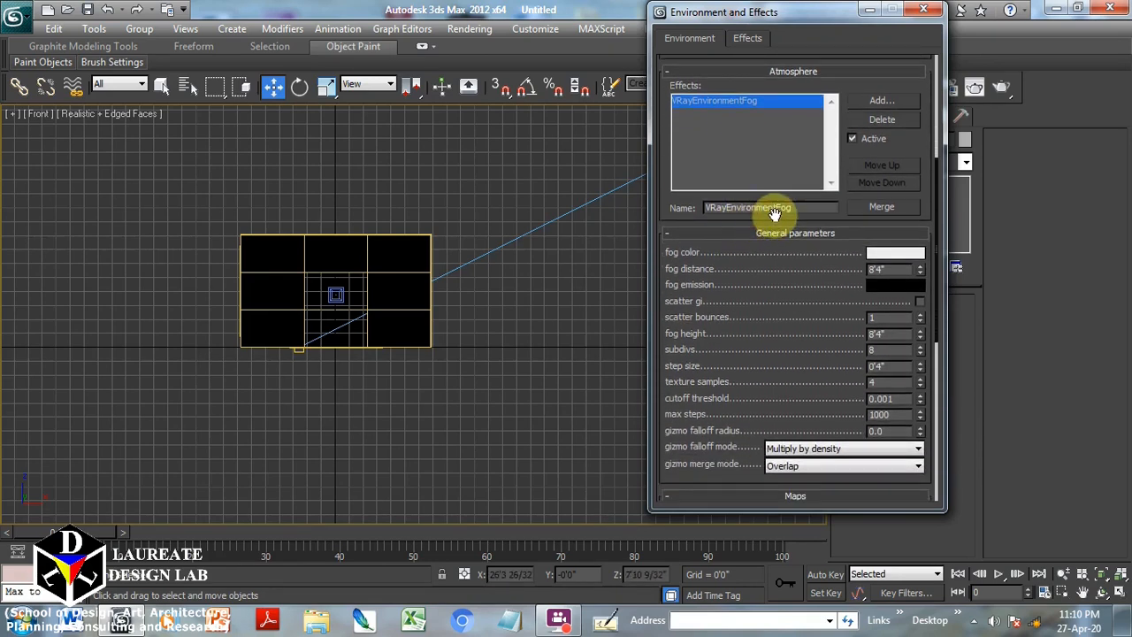
pyautogui.press('c')
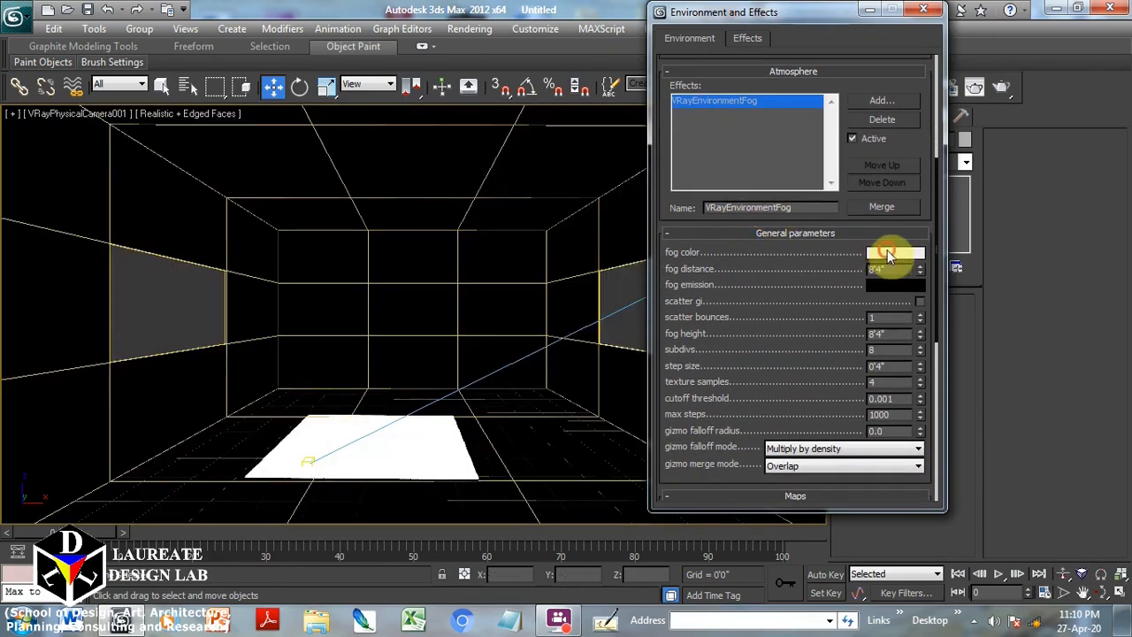
pyautogui.click(887, 254)
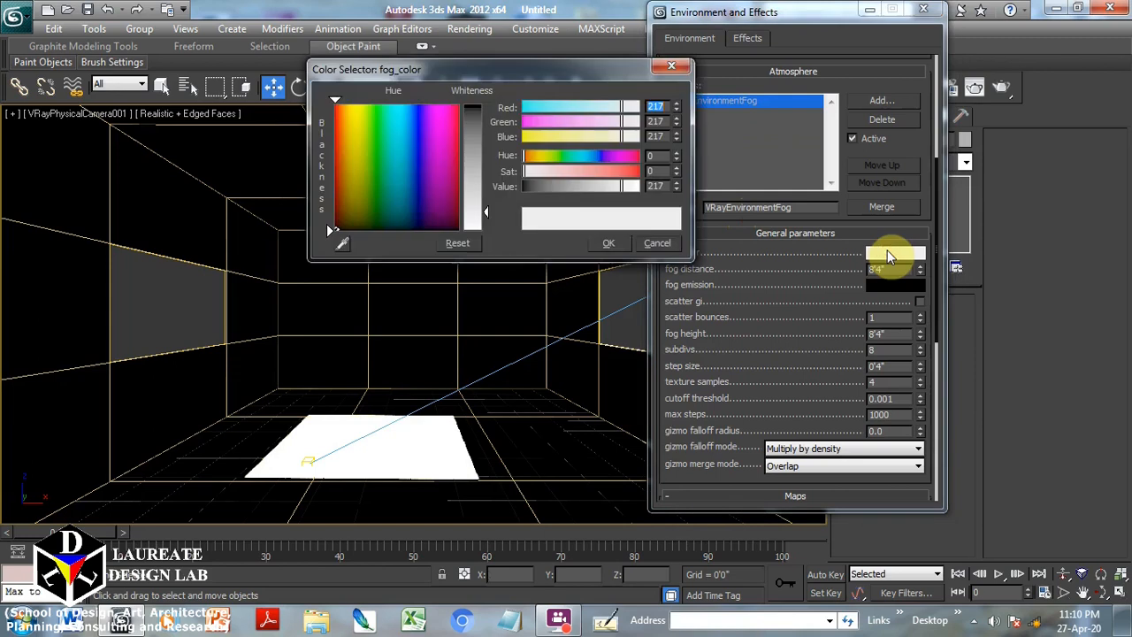
pyautogui.click(478, 223)
pyautogui.click(609, 242)
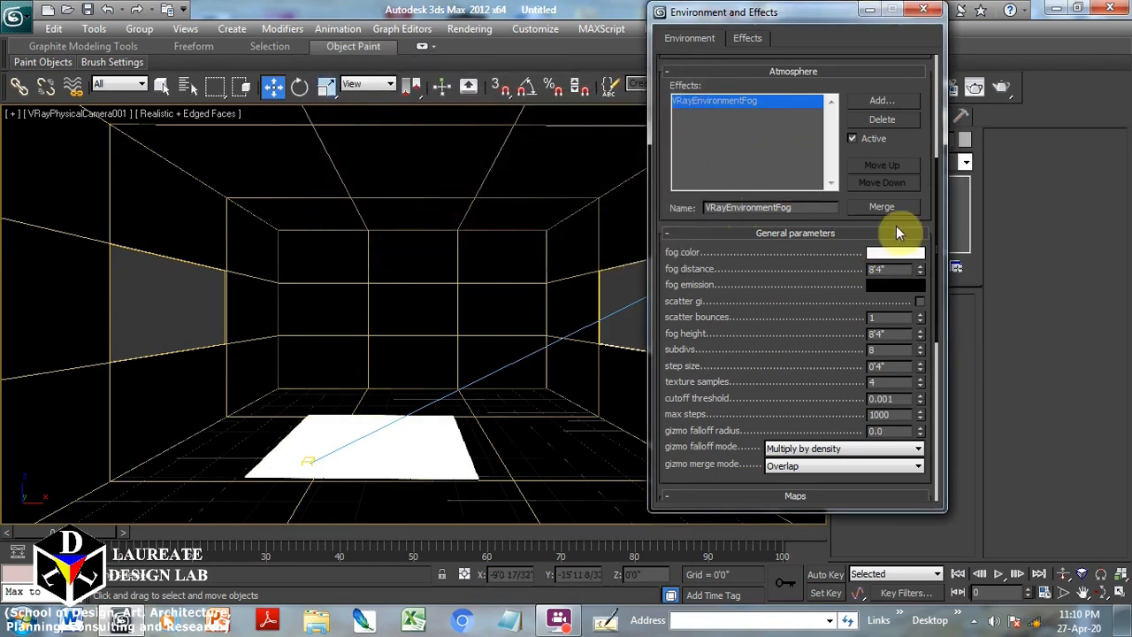
# Add the directional light, picked in the front view, to the VRayEnvironmentFog's list of lights
pyautogui.moveTo(871, 297)
pyautogui.mouseDown()
pyautogui.moveTo(873, 272)
pyautogui.moveTo(873, 282)
pyautogui.mouseUp()
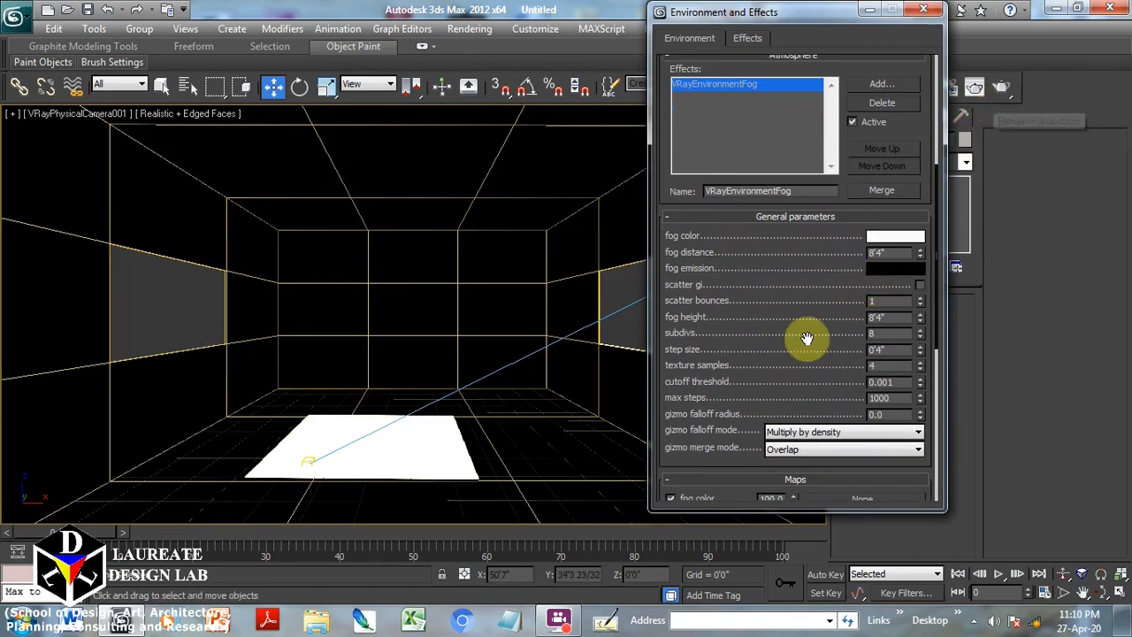
pyautogui.moveTo(807, 339); pyautogui.dragTo(821, 165)
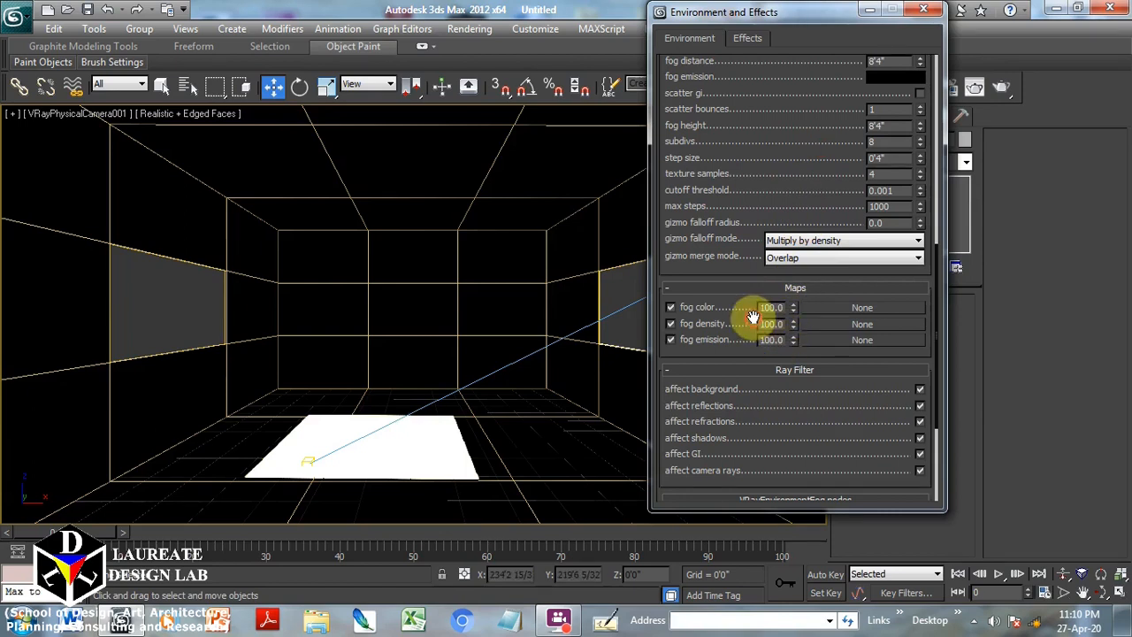
pyautogui.moveTo(751, 324); pyautogui.dragTo(767, 136)
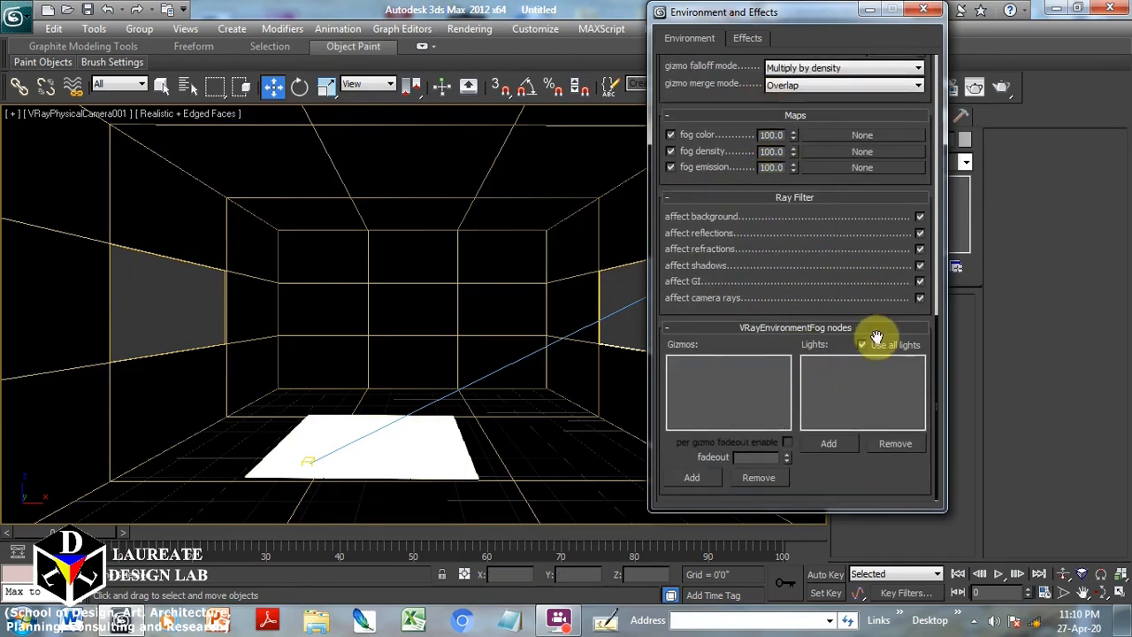
pyautogui.click(830, 443)
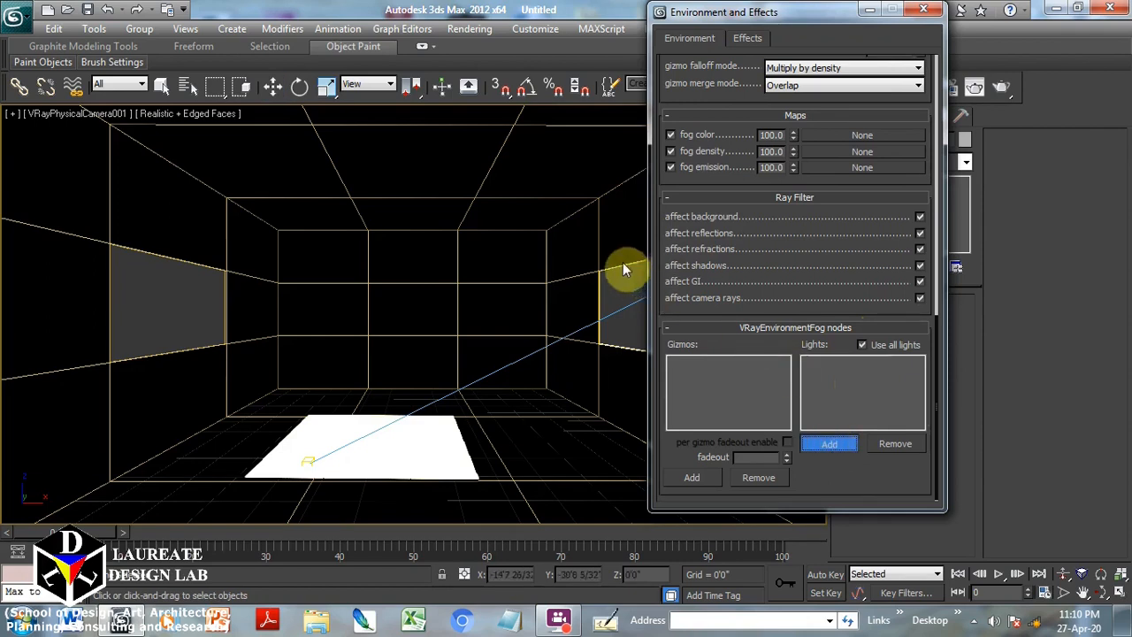
pyautogui.press('f')
pyautogui.moveTo(553, 212); pyautogui.dragTo(203, 359, button='middle')
pyautogui.scroll(-5, 203, 359)
pyautogui.moveTo(276, 334); pyautogui.dragTo(303, 328, button='middle')
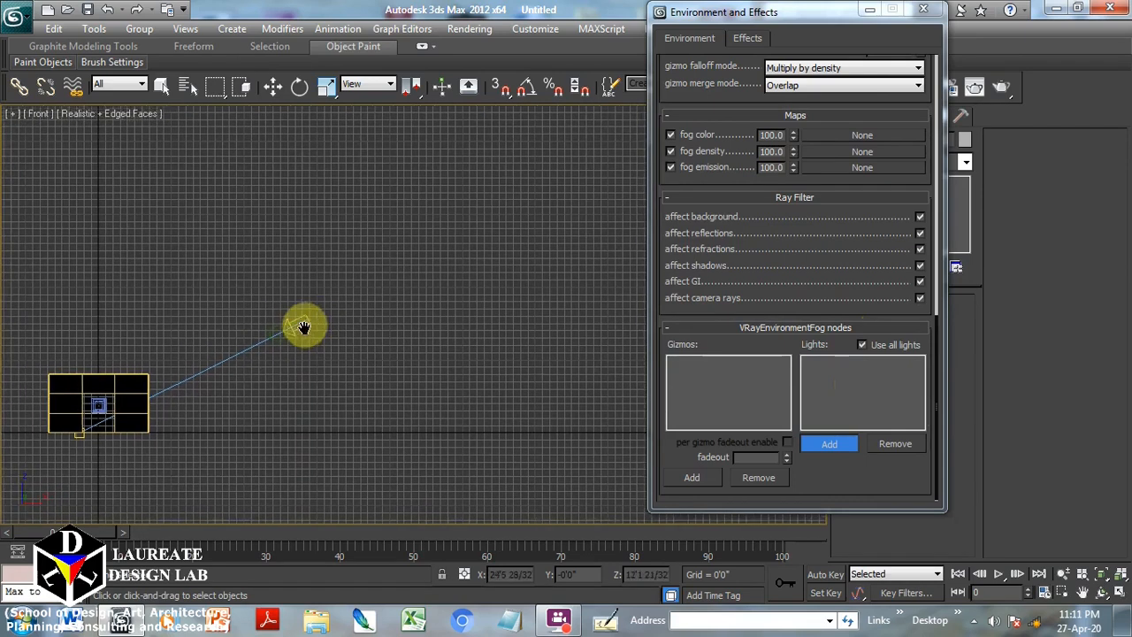
pyautogui.click(297, 326)
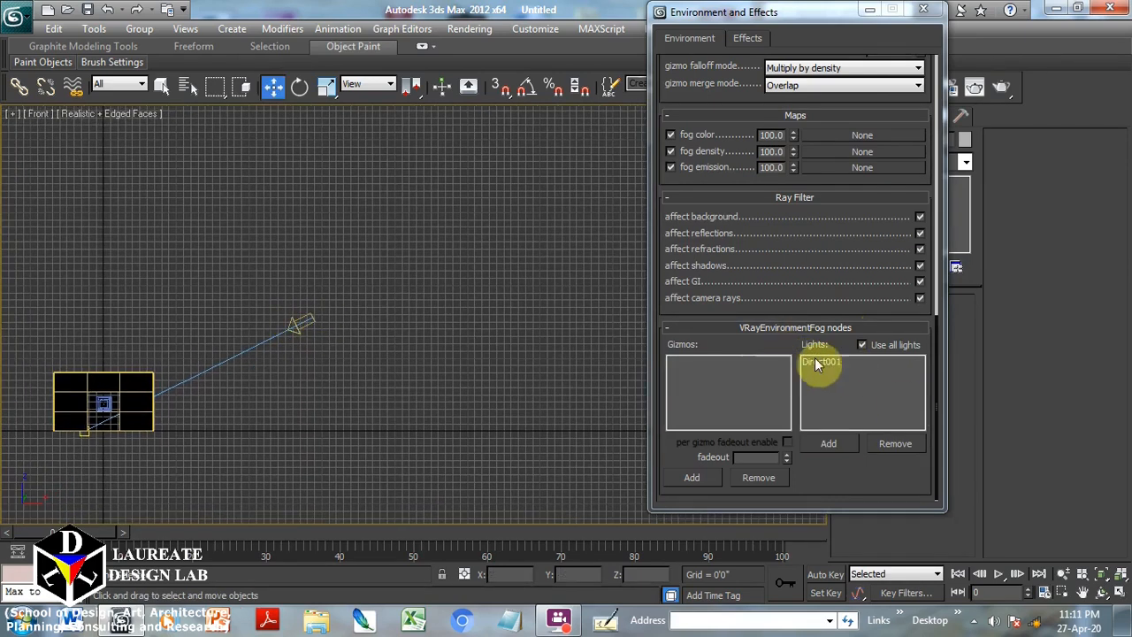
# Return to the VRay physical camera view, review the fog's general parameters and render the room
pyautogui.press('c')
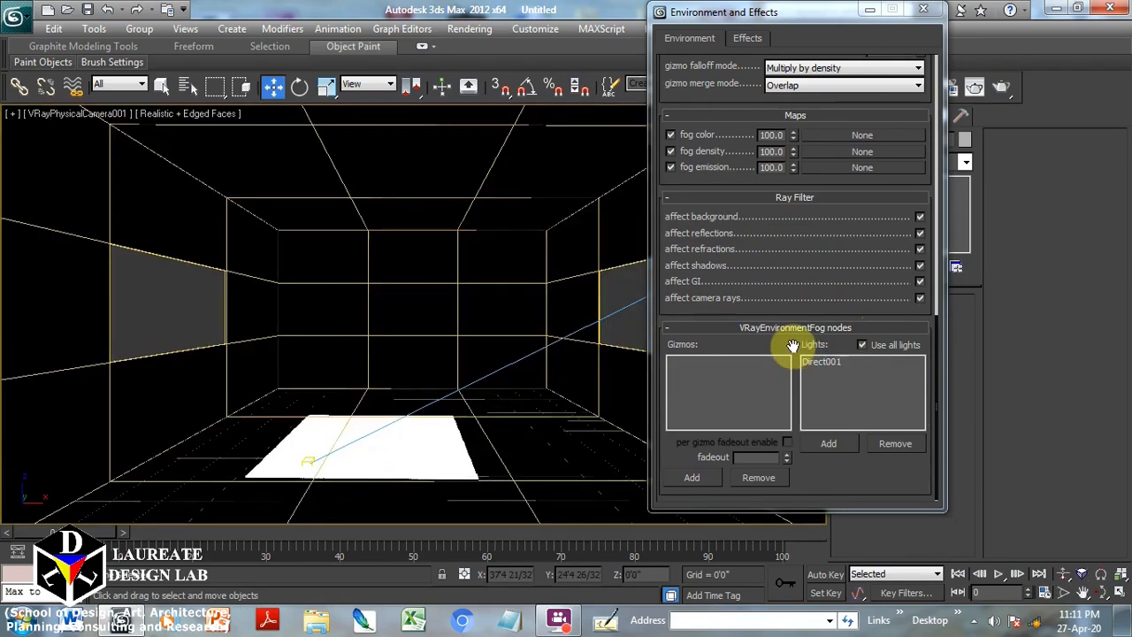
pyautogui.moveTo(796, 344); pyautogui.dragTo(801, 513)
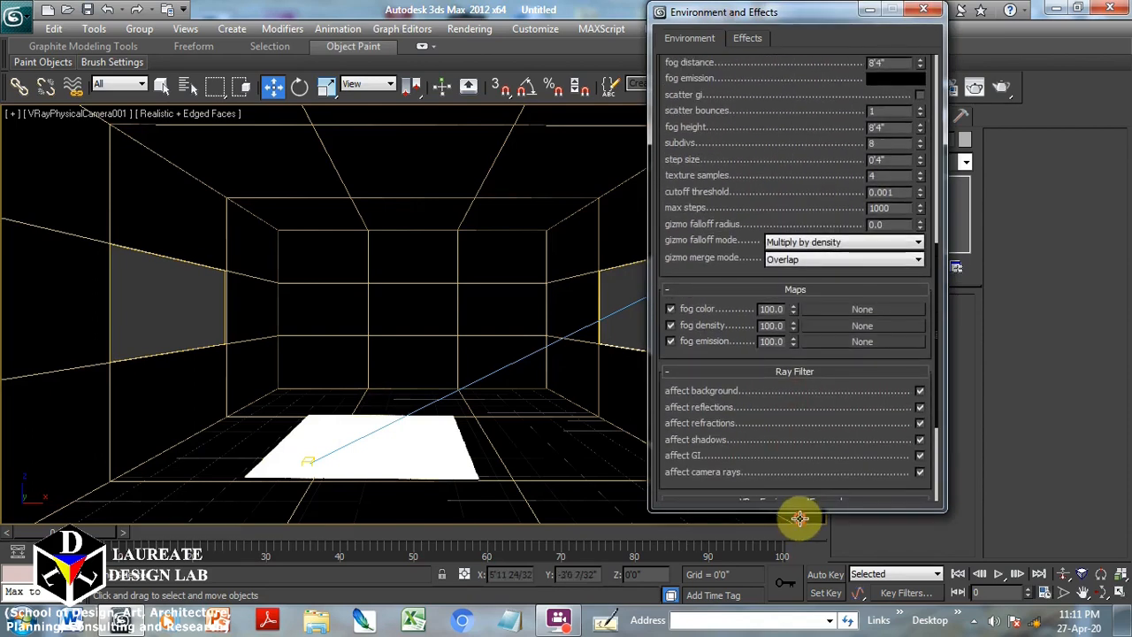
pyautogui.moveTo(763, 413); pyautogui.dragTo(766, 440)
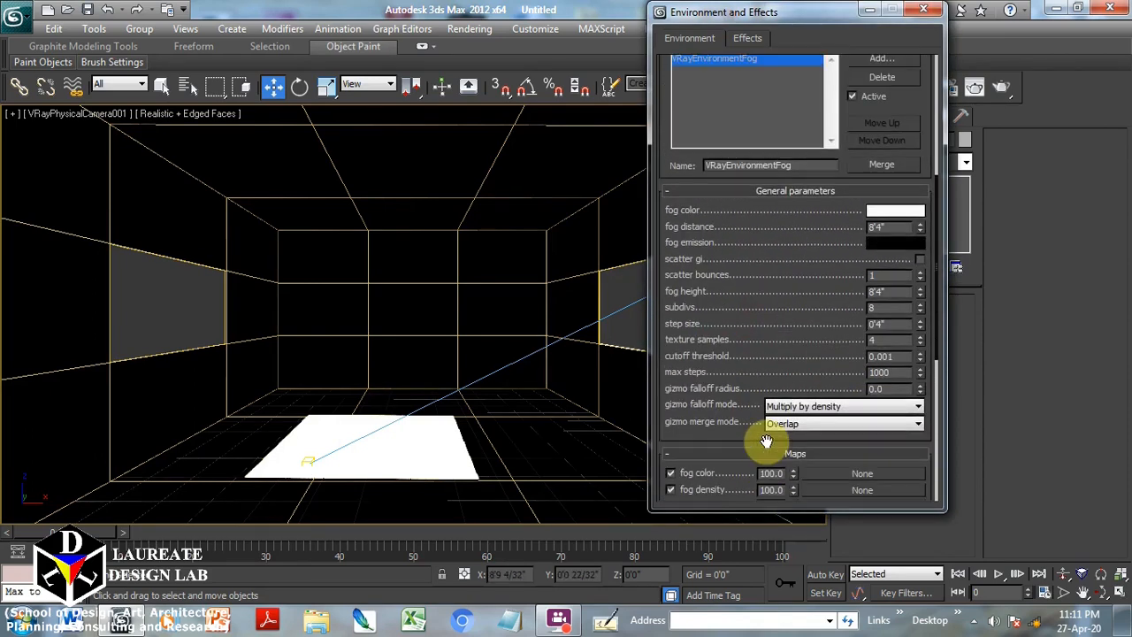
pyautogui.click(1001, 88)
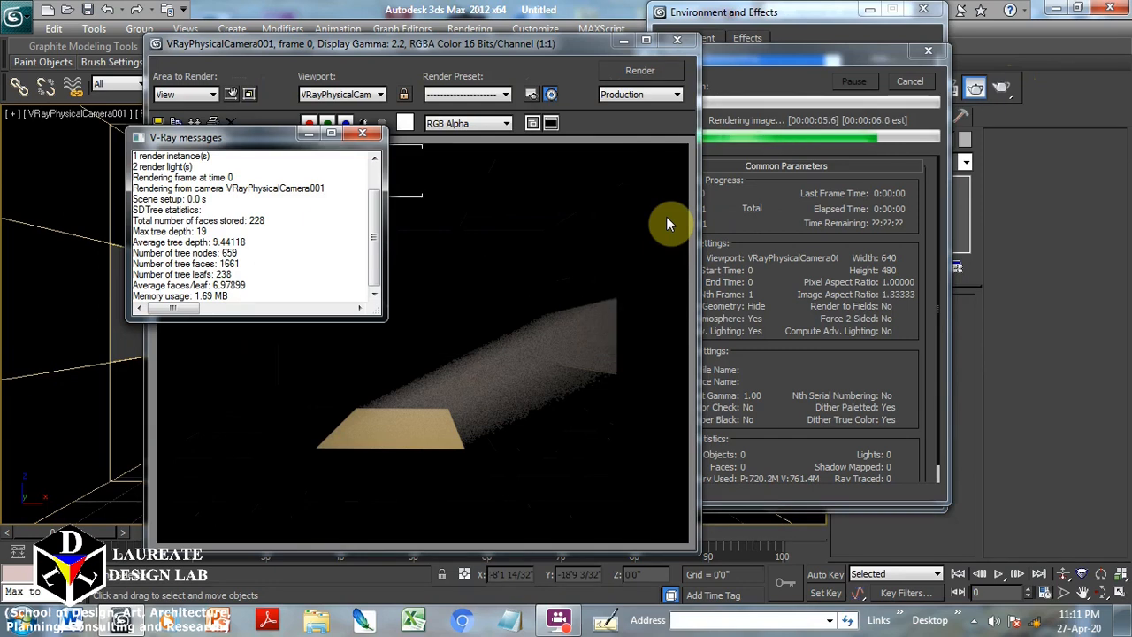
# Close the rendered frame and environment windows and enable V-Ray's built-in frame buffer in the render setup
pyautogui.click(676, 41)
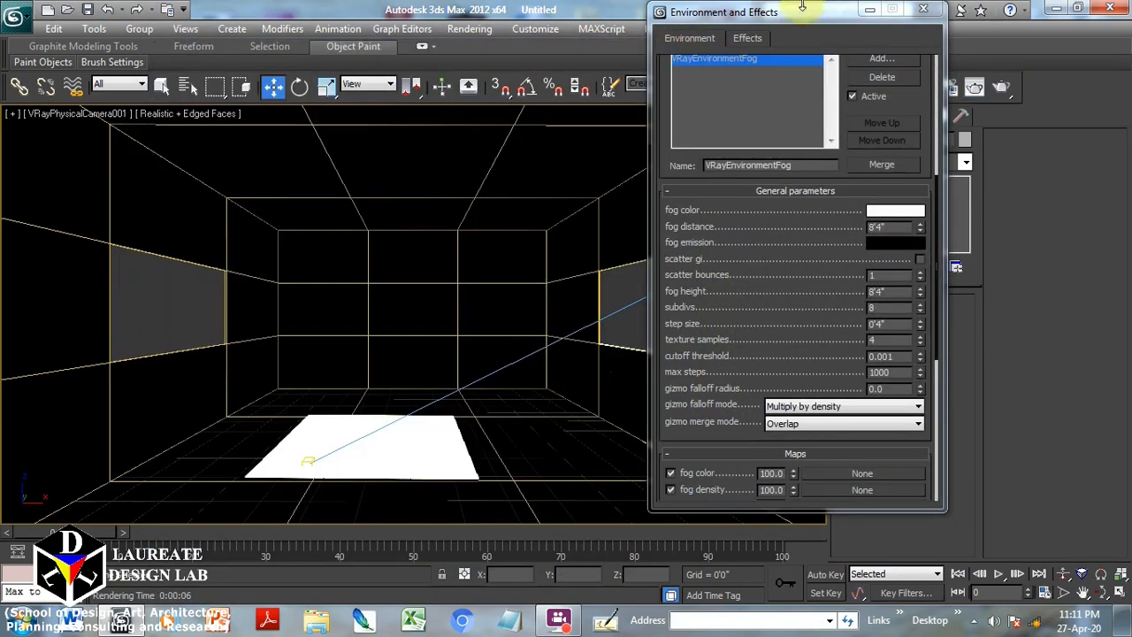
pyautogui.click(923, 9)
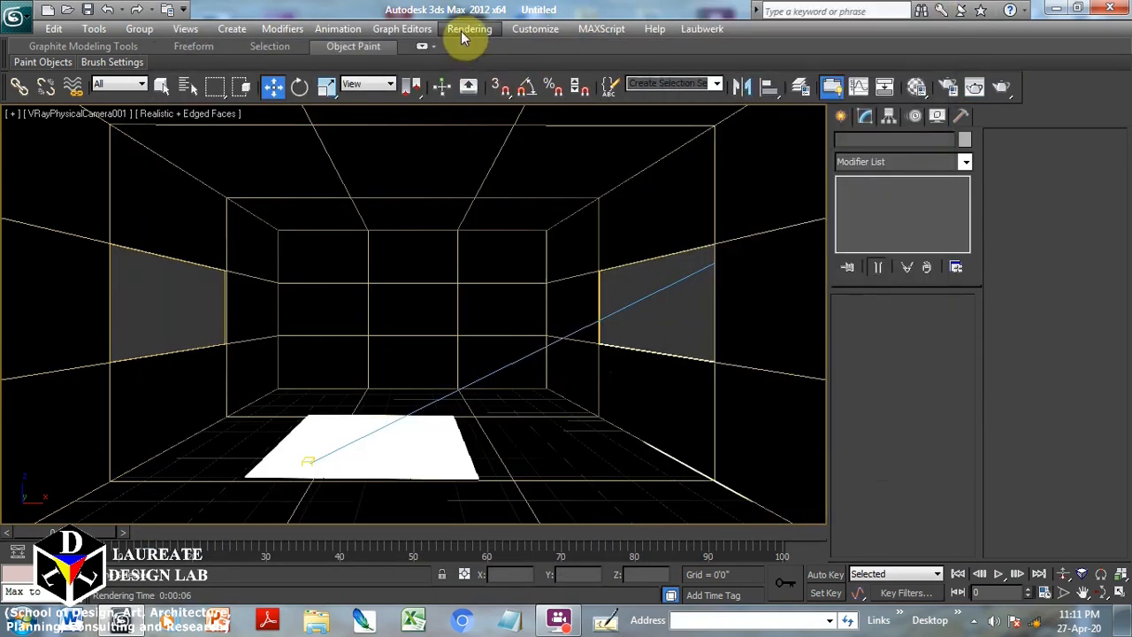
pyautogui.click(463, 30)
pyautogui.click(492, 67)
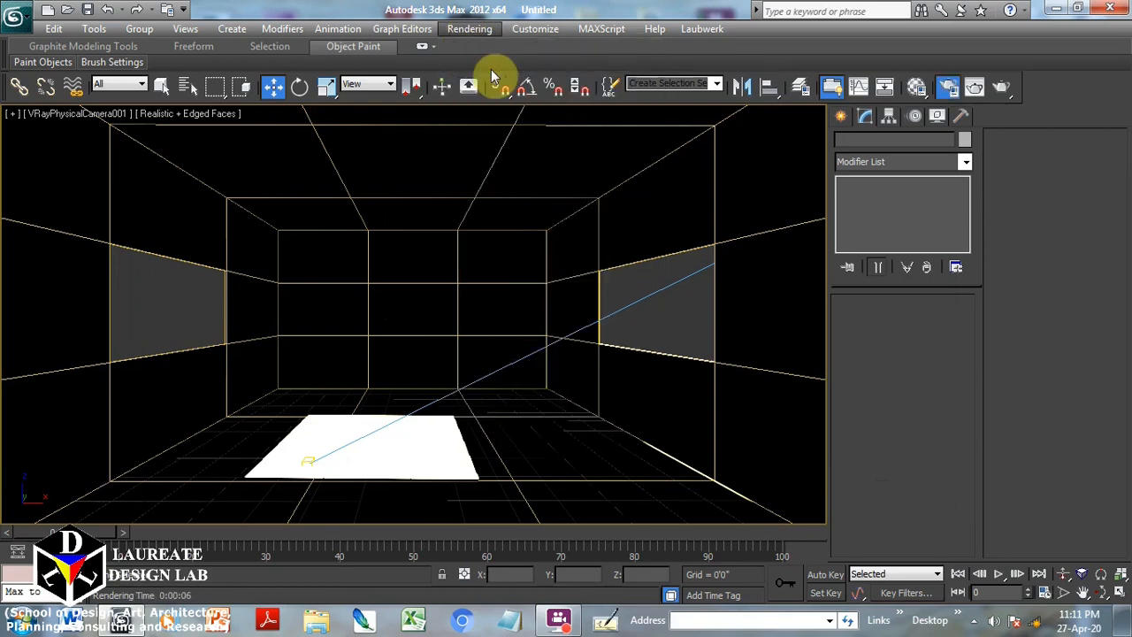
pyautogui.click(350, 61)
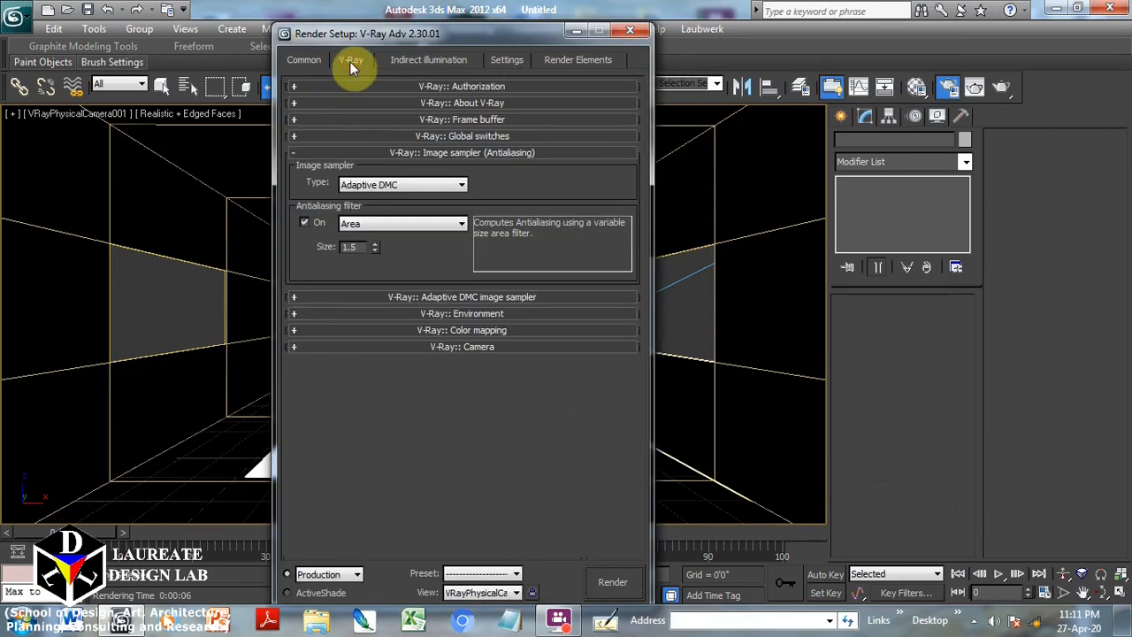
pyautogui.click(489, 121)
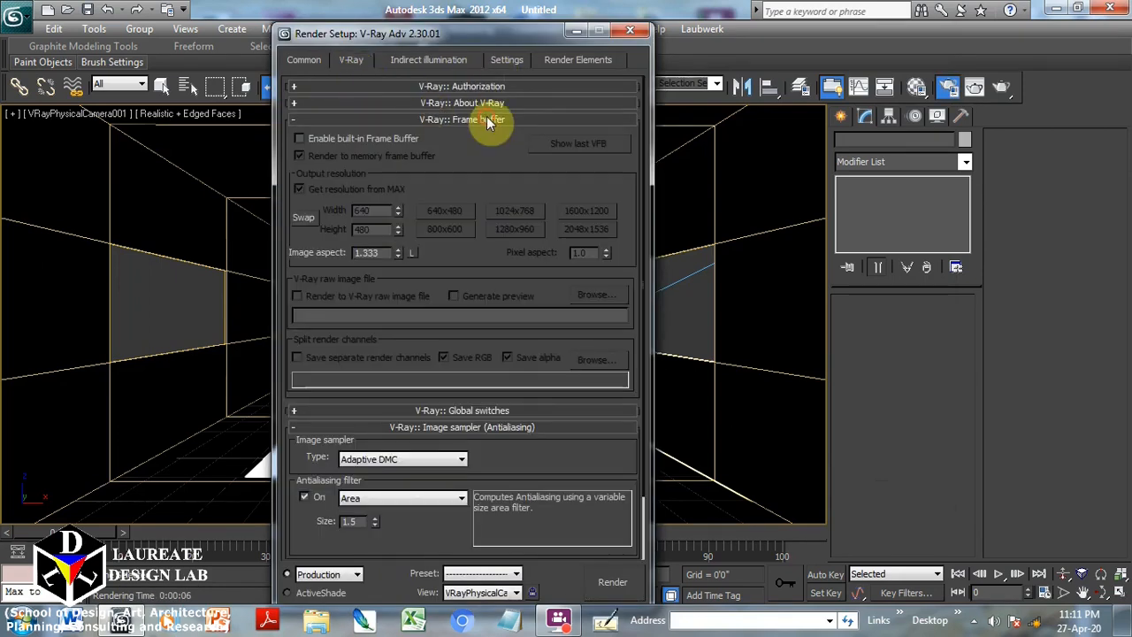
pyautogui.click(386, 138)
pyautogui.click(408, 118)
# Review the V-Ray global switches, adaptive DMC image sampler, environment overrides and color mapping type
pyautogui.click(414, 137)
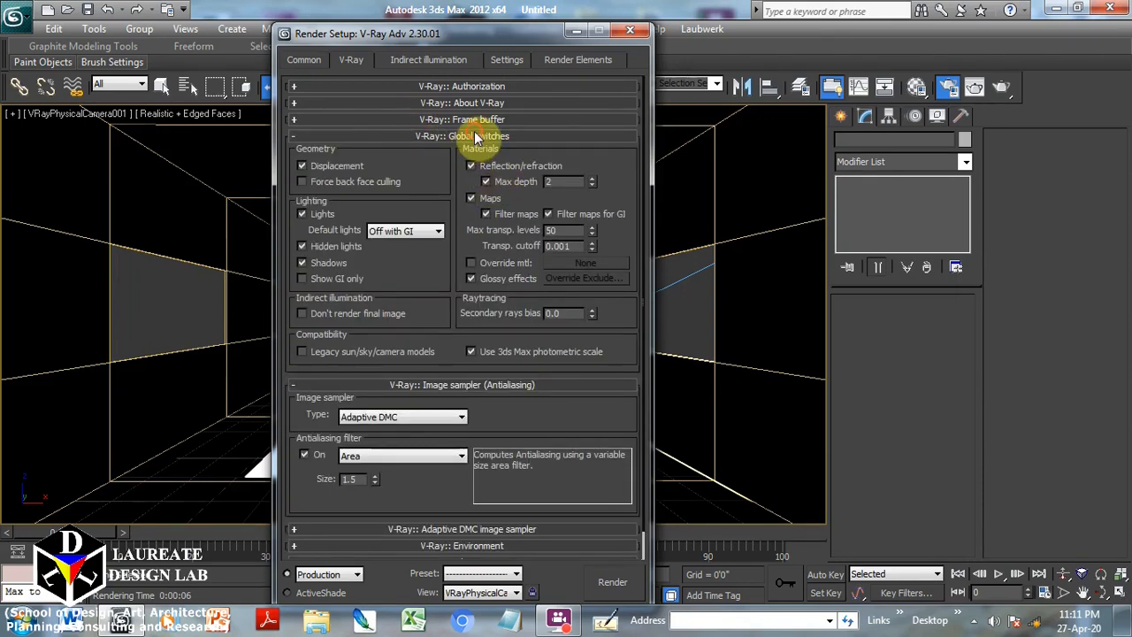
pyautogui.click(472, 137)
pyautogui.click(423, 297)
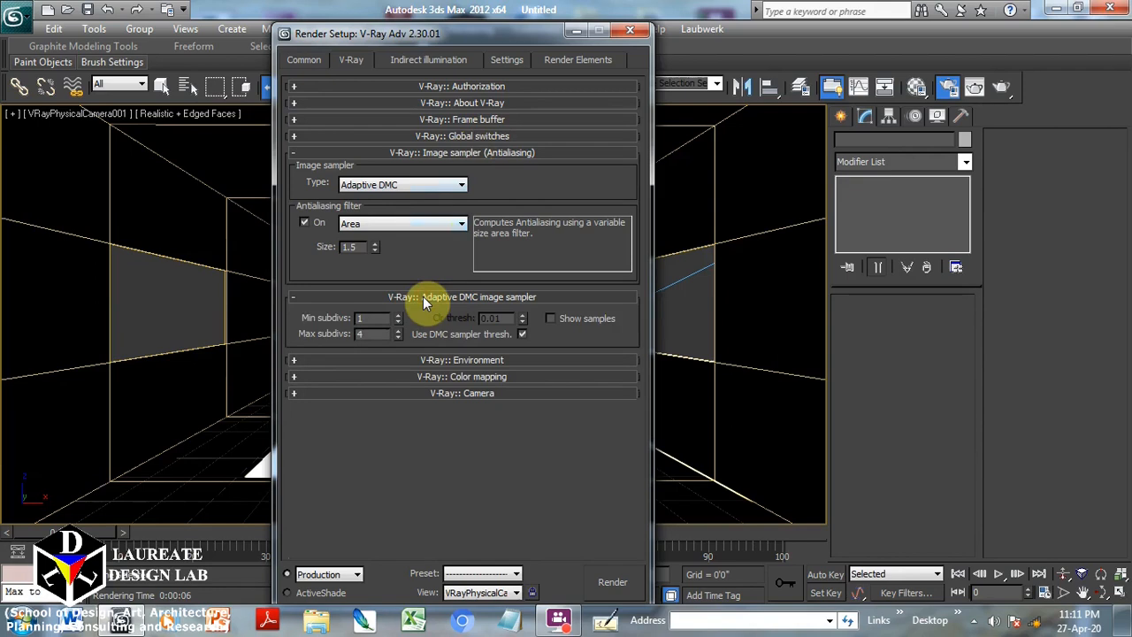
pyautogui.click(422, 297)
pyautogui.click(426, 315)
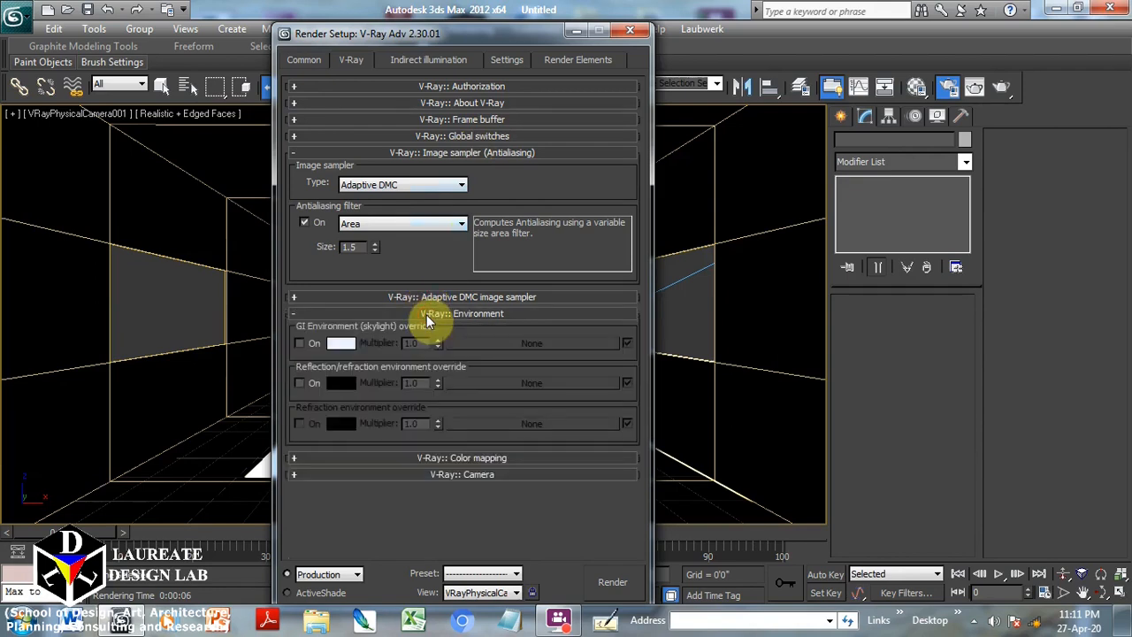
pyautogui.click(426, 318)
pyautogui.click(432, 329)
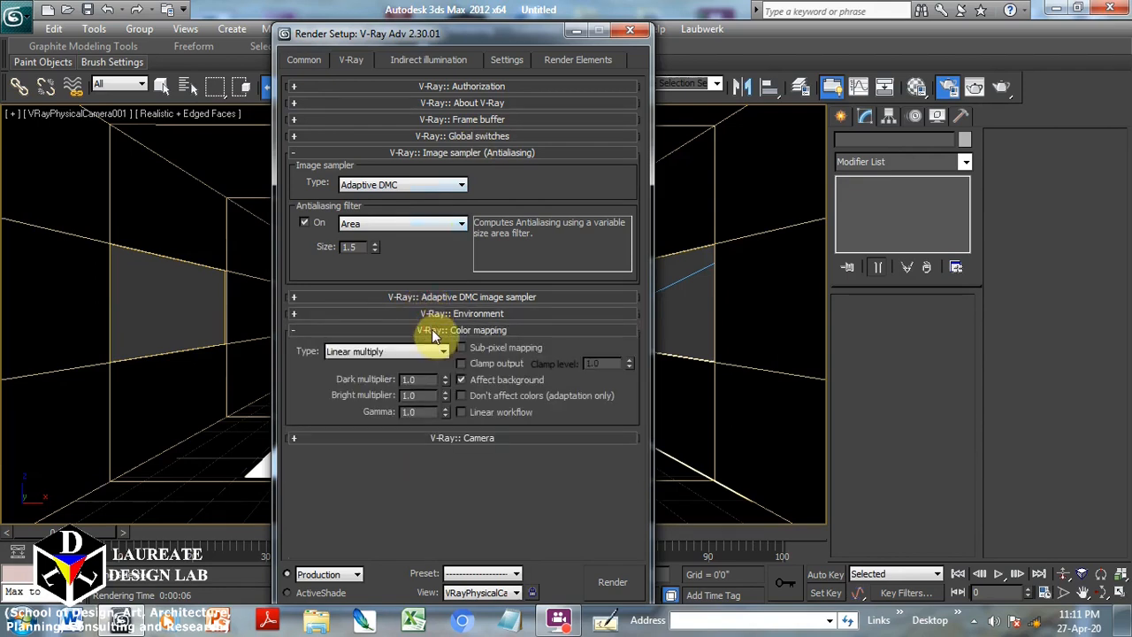
pyautogui.click(410, 352)
pyautogui.click(388, 365)
pyautogui.click(366, 330)
pyautogui.click(336, 152)
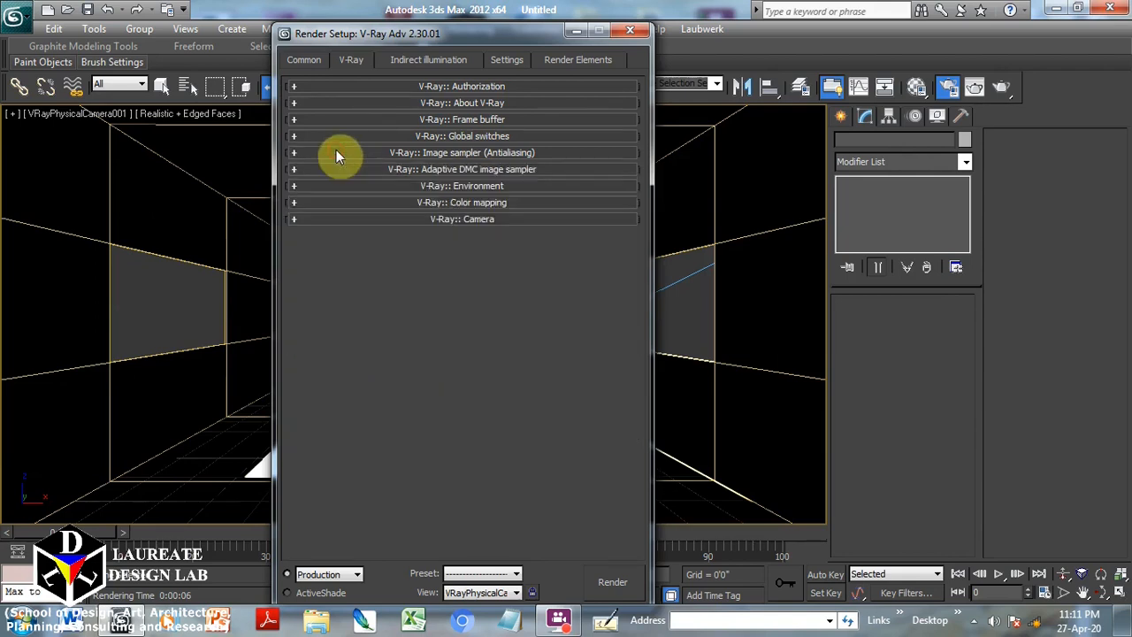
# Turn on V-Ray indirect illumination and use Light cache as the GI engine for secondary bounces
pyautogui.click(383, 59)
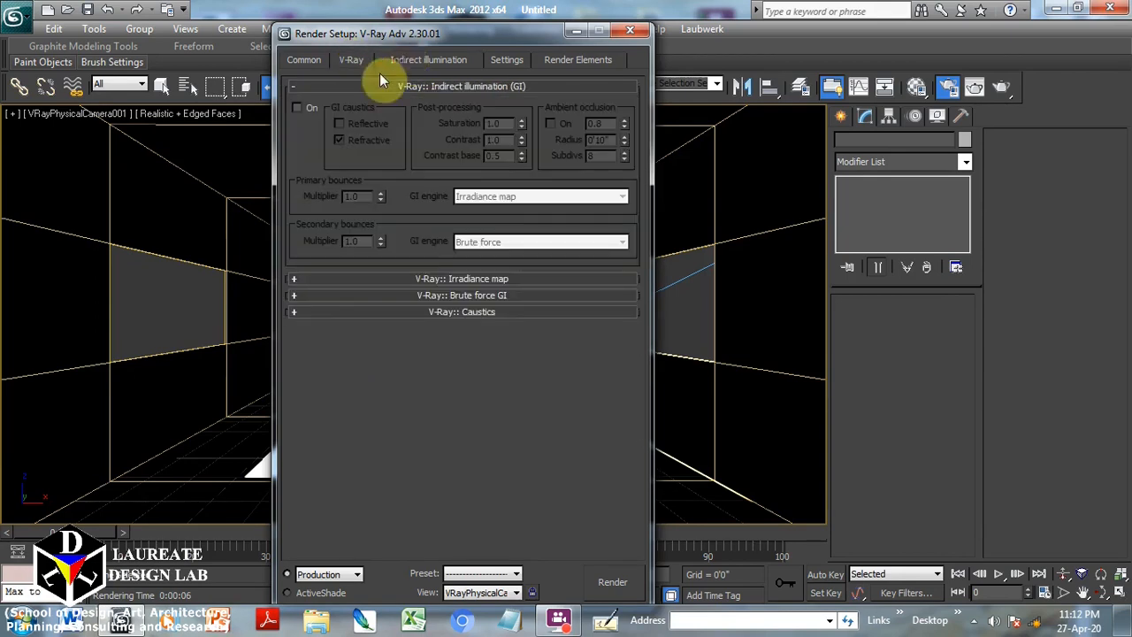
pyautogui.click(298, 109)
pyautogui.click(496, 242)
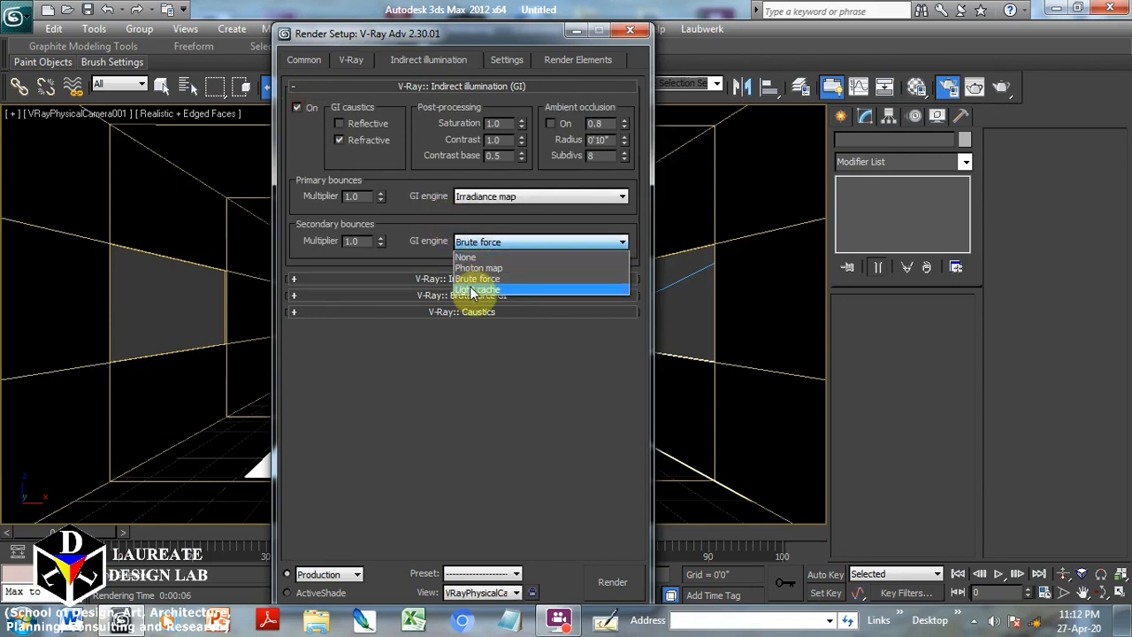
pyautogui.click(472, 290)
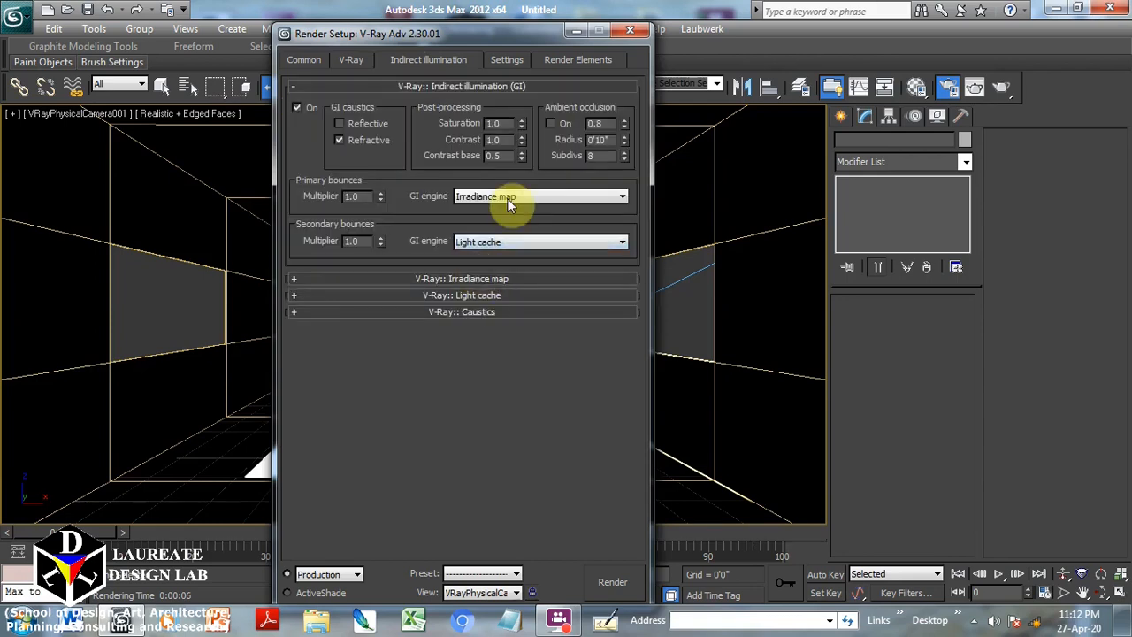
# Set the irradiance map preset to Very low and enable showing its calculation phase
pyautogui.click(483, 280)
pyautogui.click(482, 117)
pyautogui.click(488, 138)
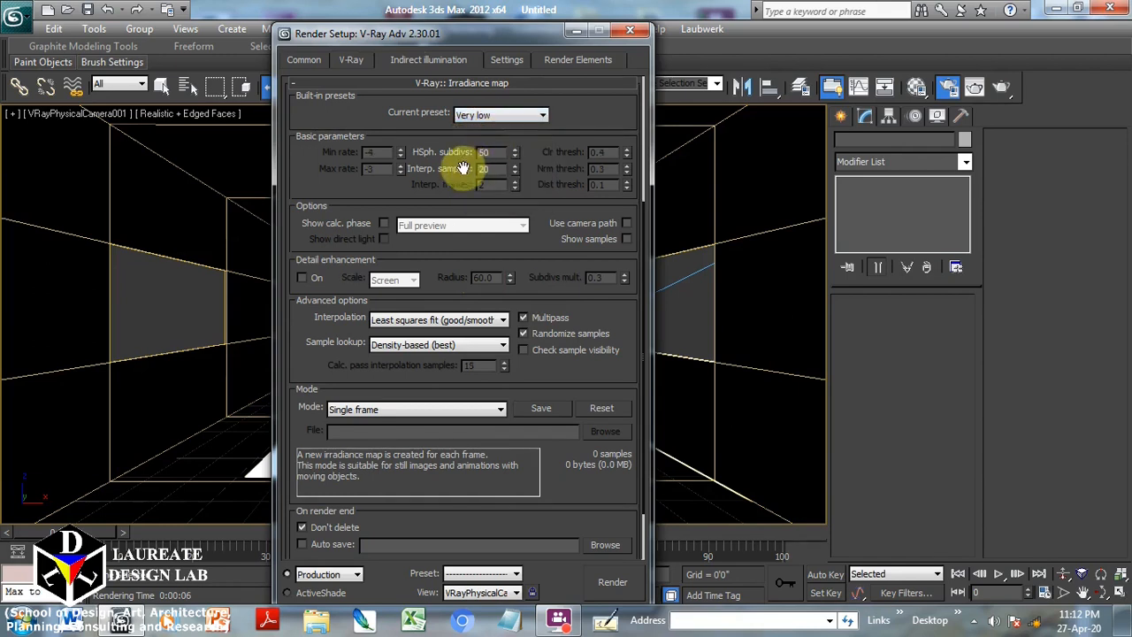
pyautogui.click(386, 223)
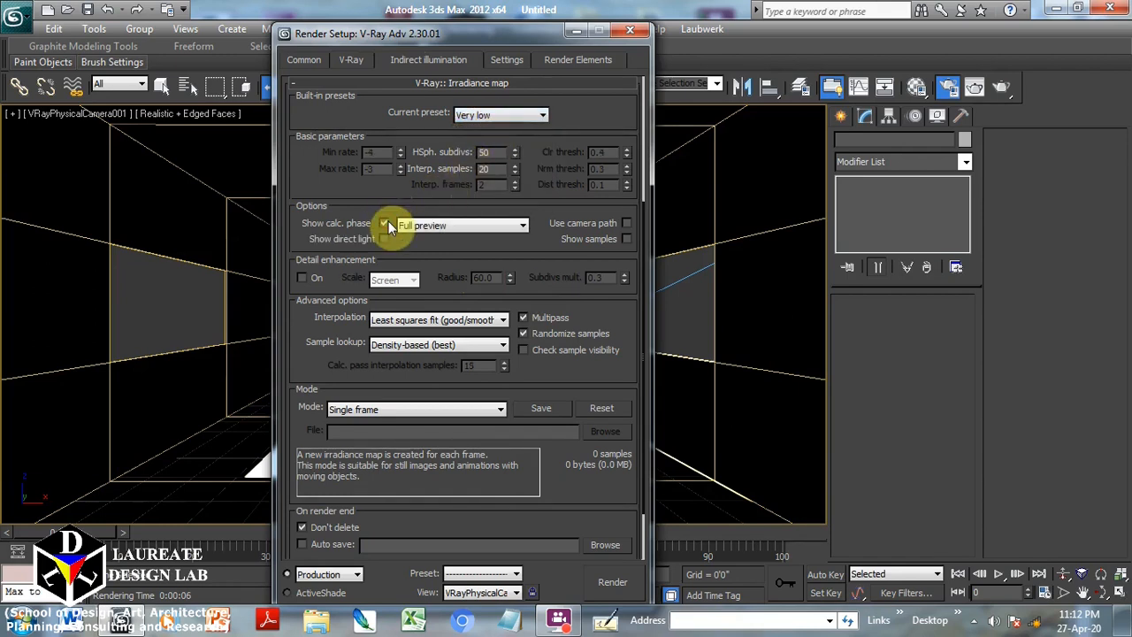
pyautogui.scroll(1, 334, 109)
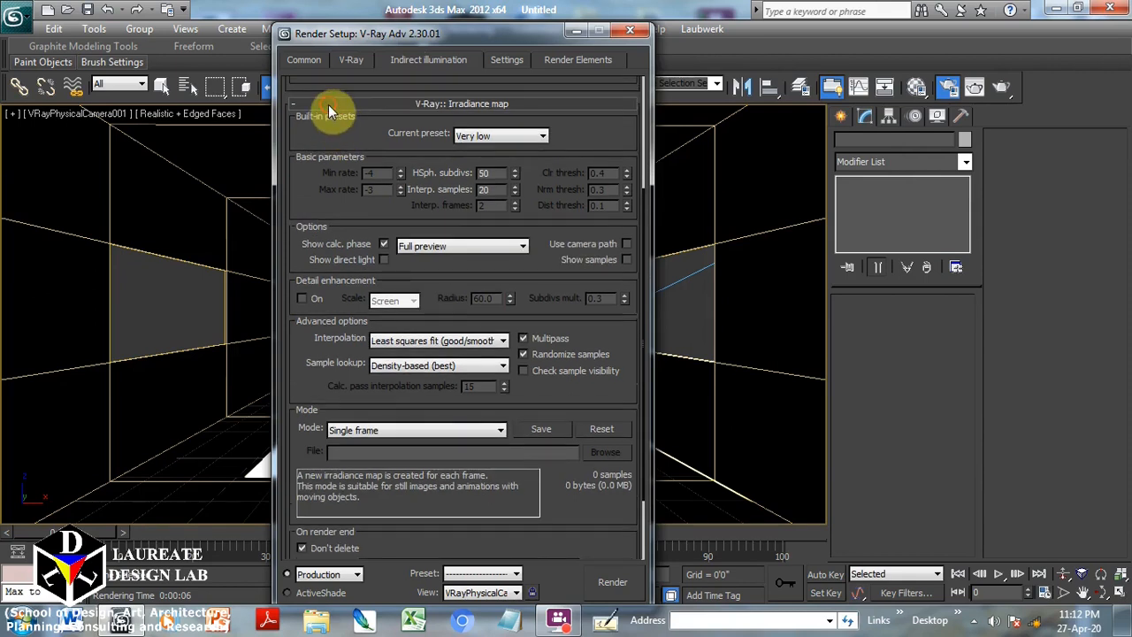
pyautogui.click(328, 104)
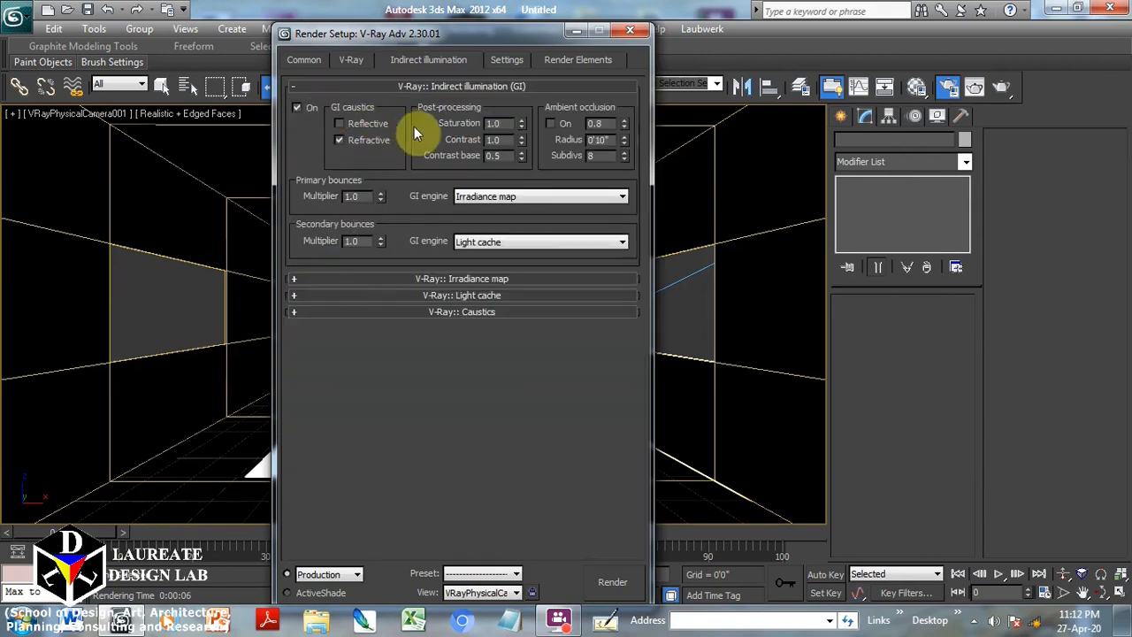
# Set the light cache subdivs to 600 and enable showing its calculation phase
pyautogui.click(452, 297)
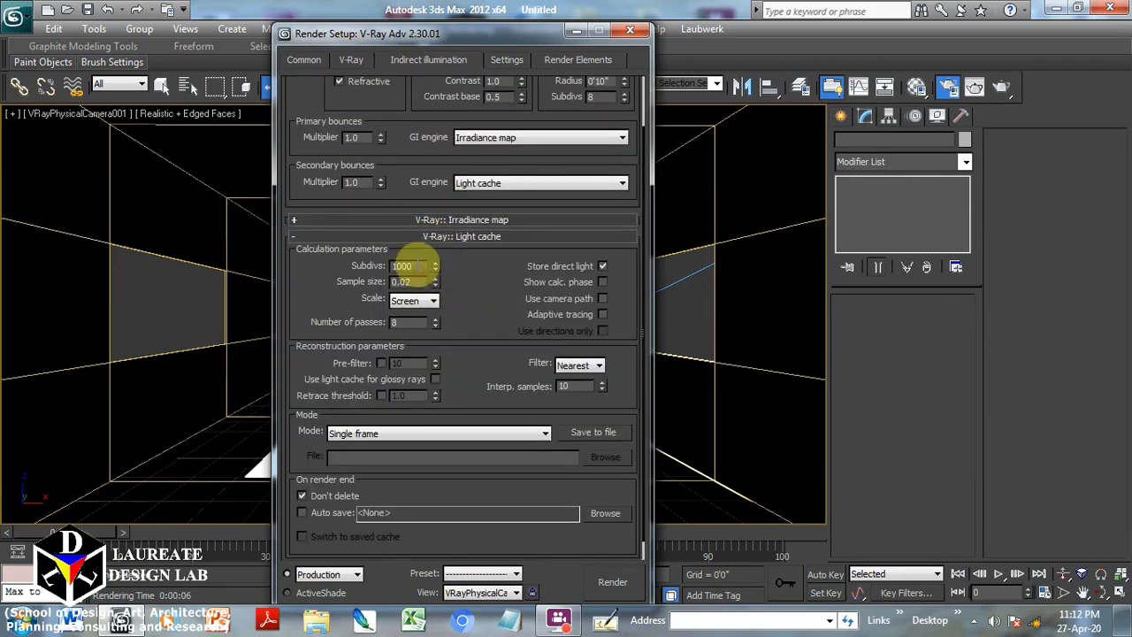
pyautogui.doubleClick(402, 266)
pyautogui.write('600')
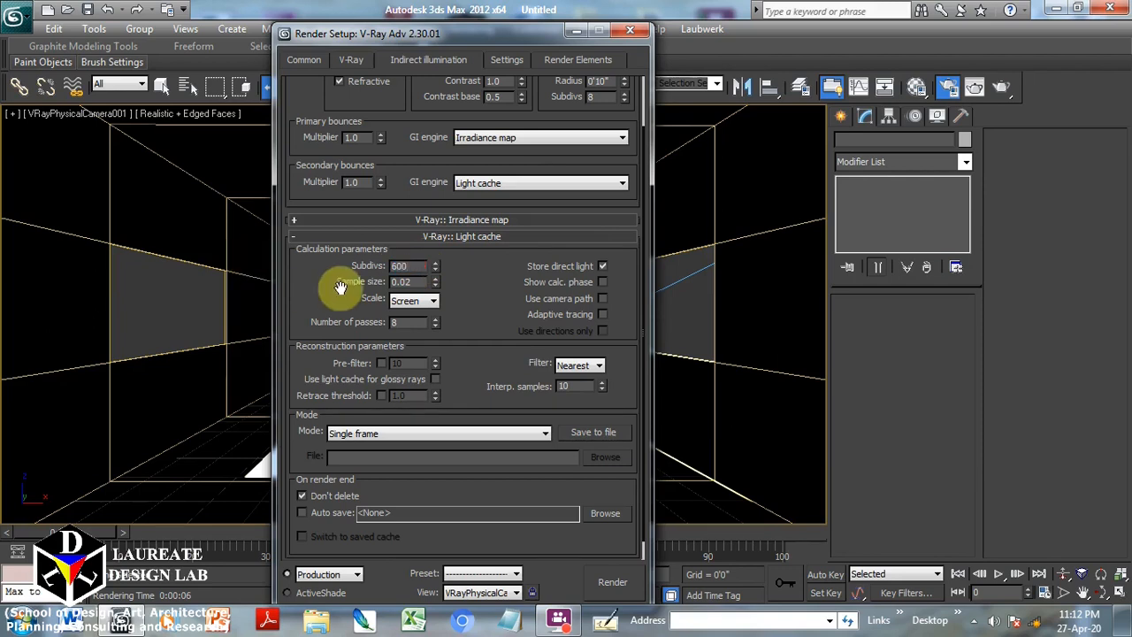
pyautogui.click(603, 281)
pyautogui.click(573, 237)
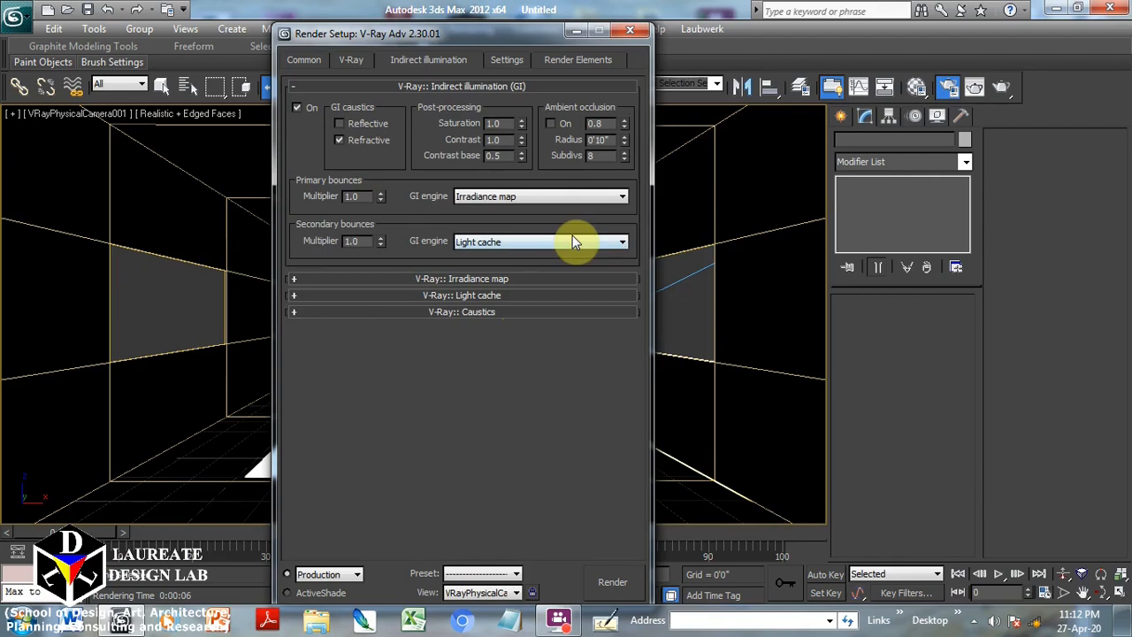
# Check the caustics and V-Ray system settings, start a test render of the camera view and cancel it
pyautogui.click(503, 311)
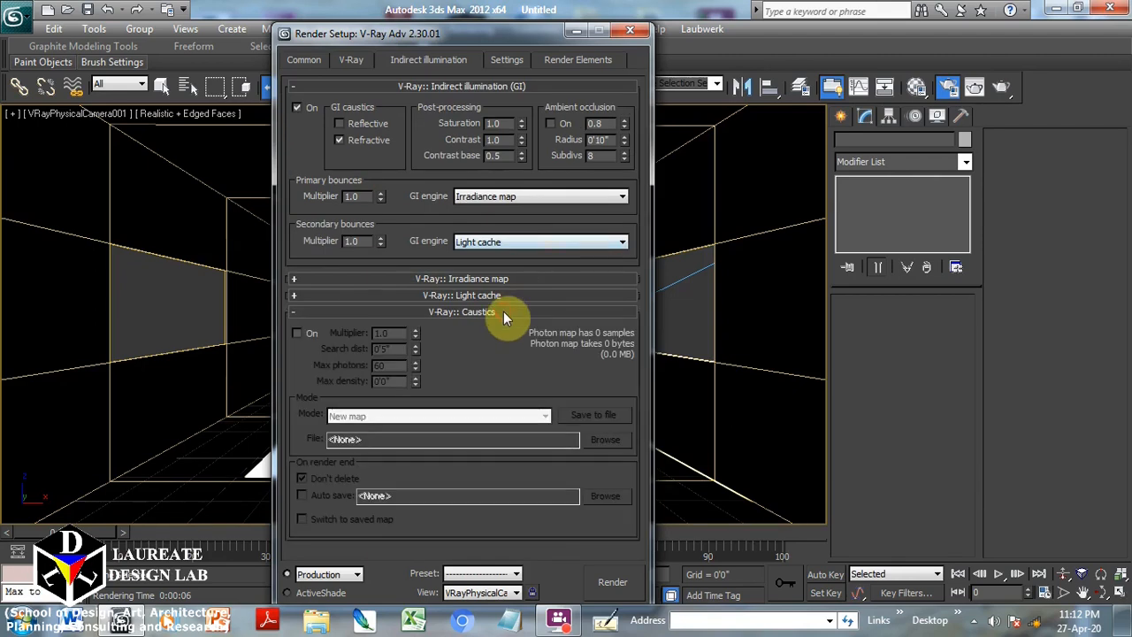
pyautogui.click(504, 311)
pyautogui.click(498, 60)
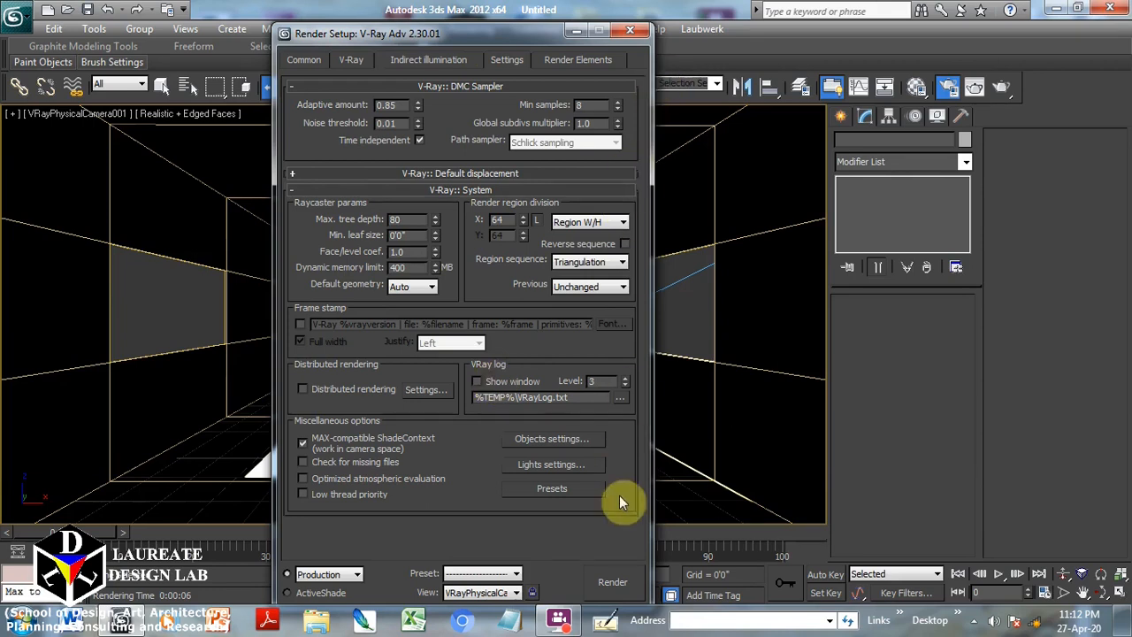
pyautogui.click(610, 581)
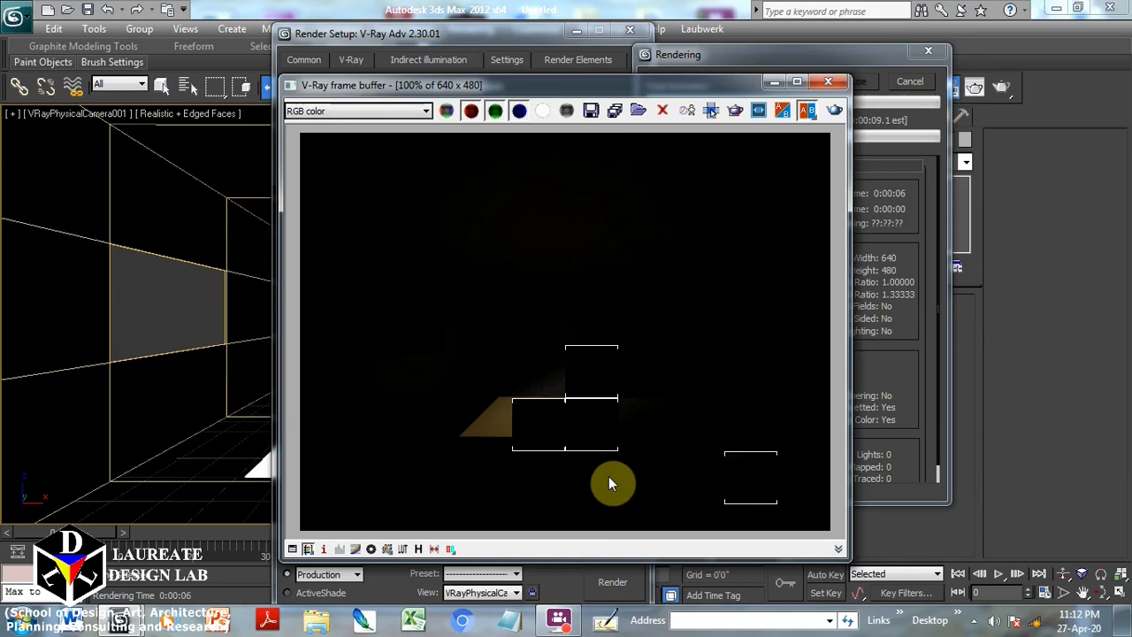
pyautogui.click(836, 81)
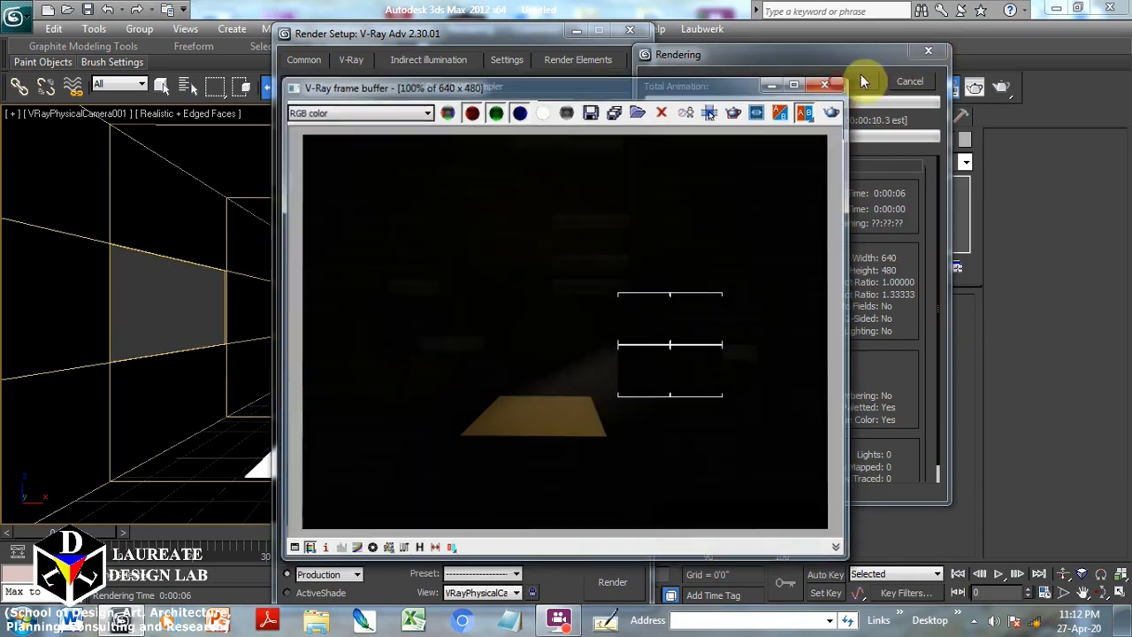
pyautogui.click(895, 80)
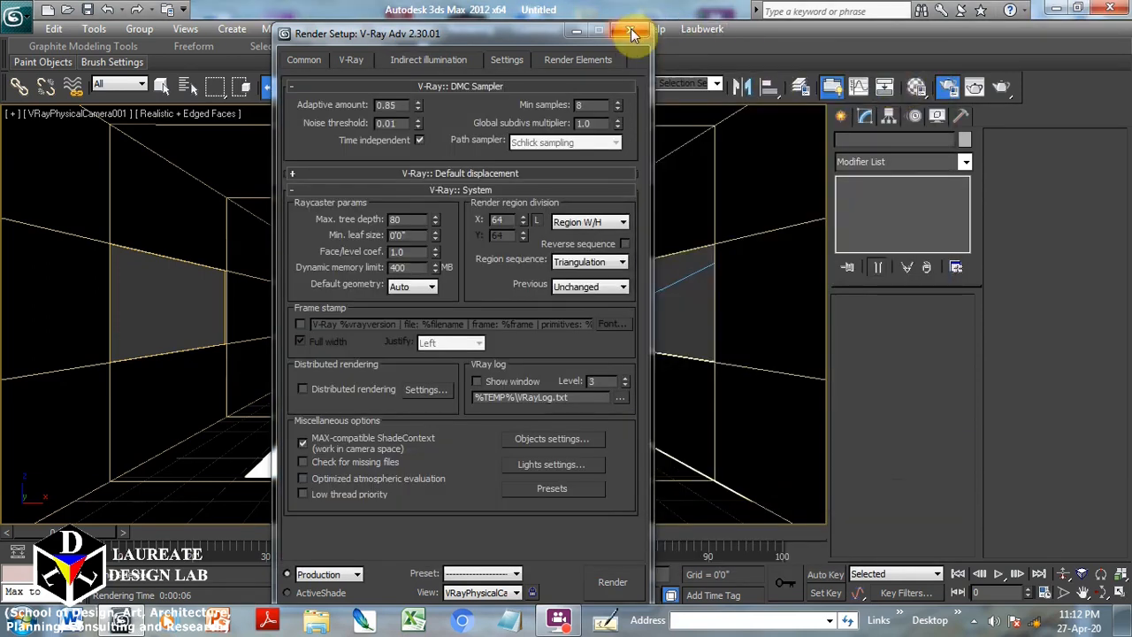
# Select the target directional light Direct001, set its multiplier to 400 and render the camera view
pyautogui.click(181, 88)
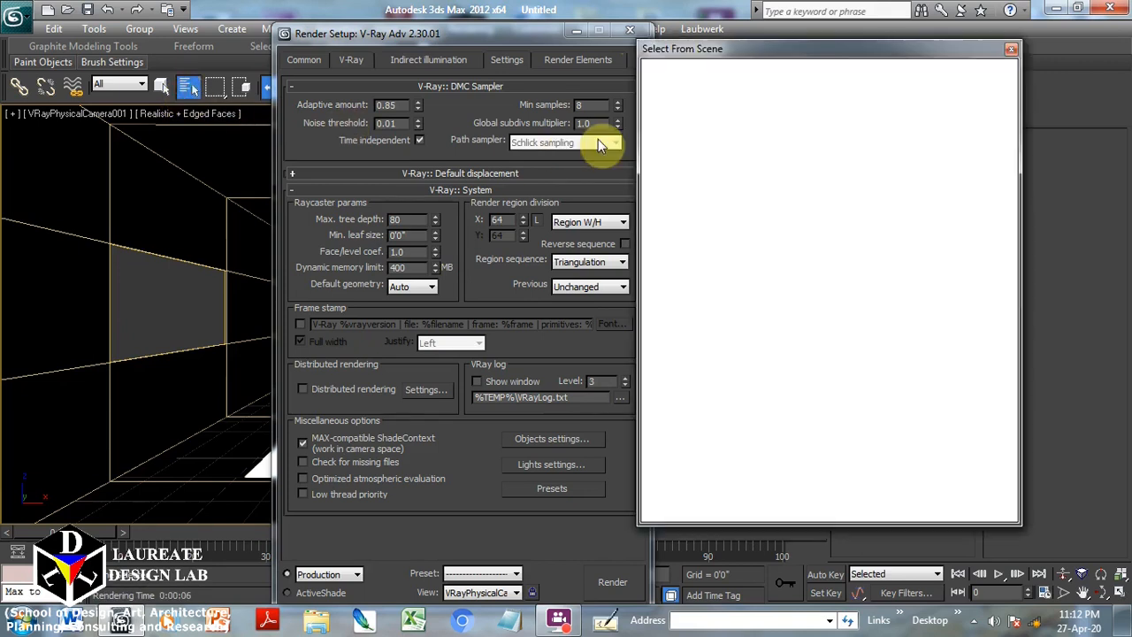
pyautogui.doubleClick(698, 166)
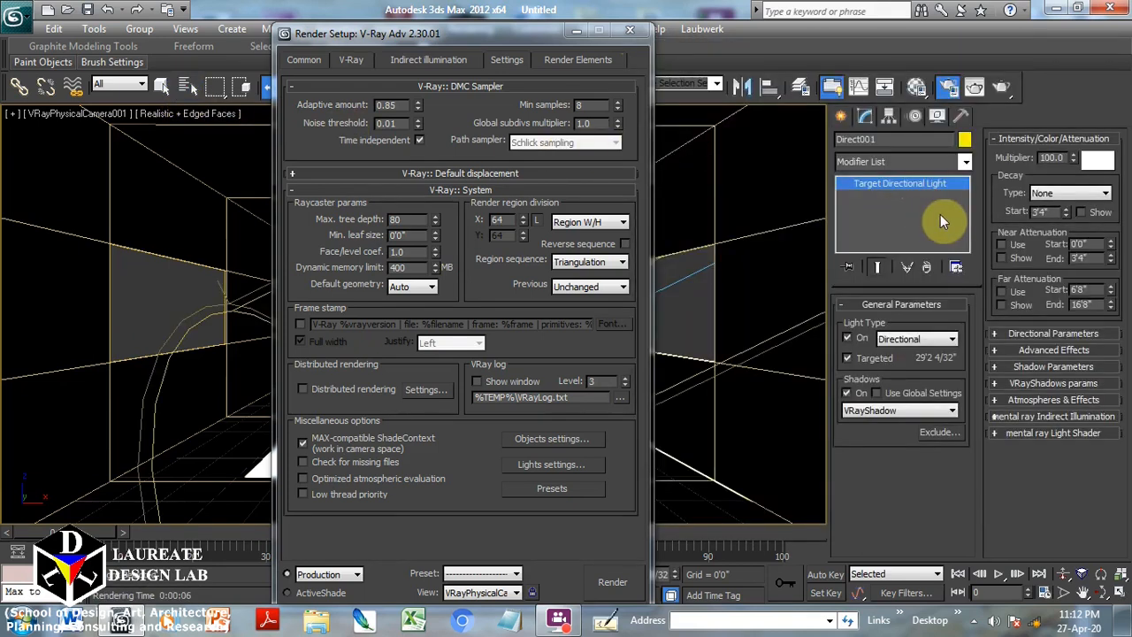
pyautogui.doubleClick(1058, 158)
pyautogui.write('400')
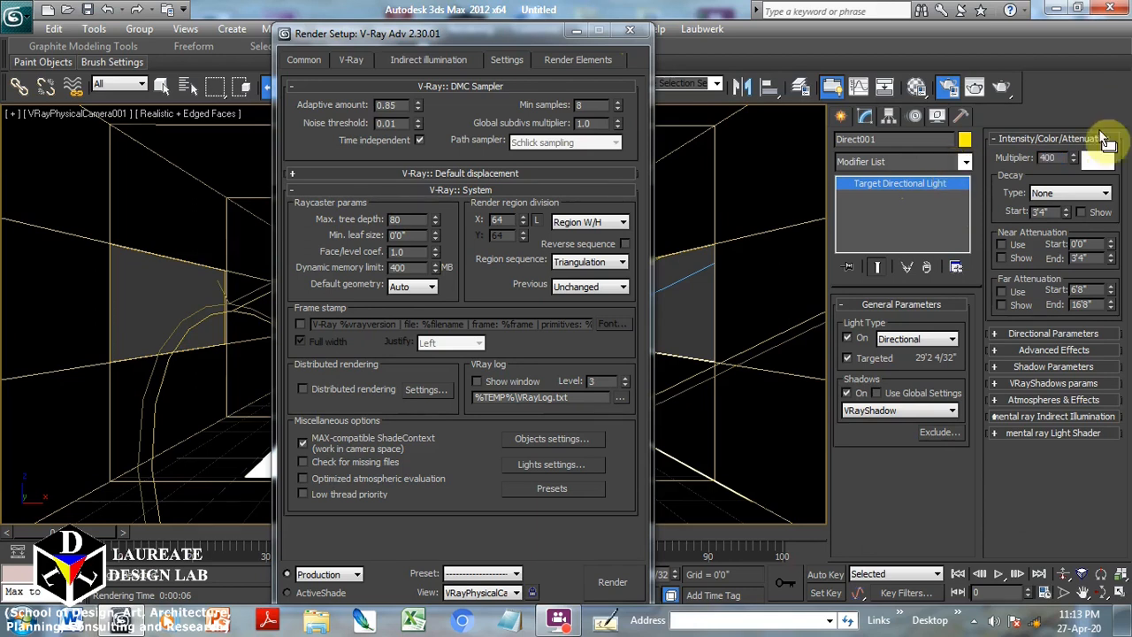
pyautogui.click(977, 88)
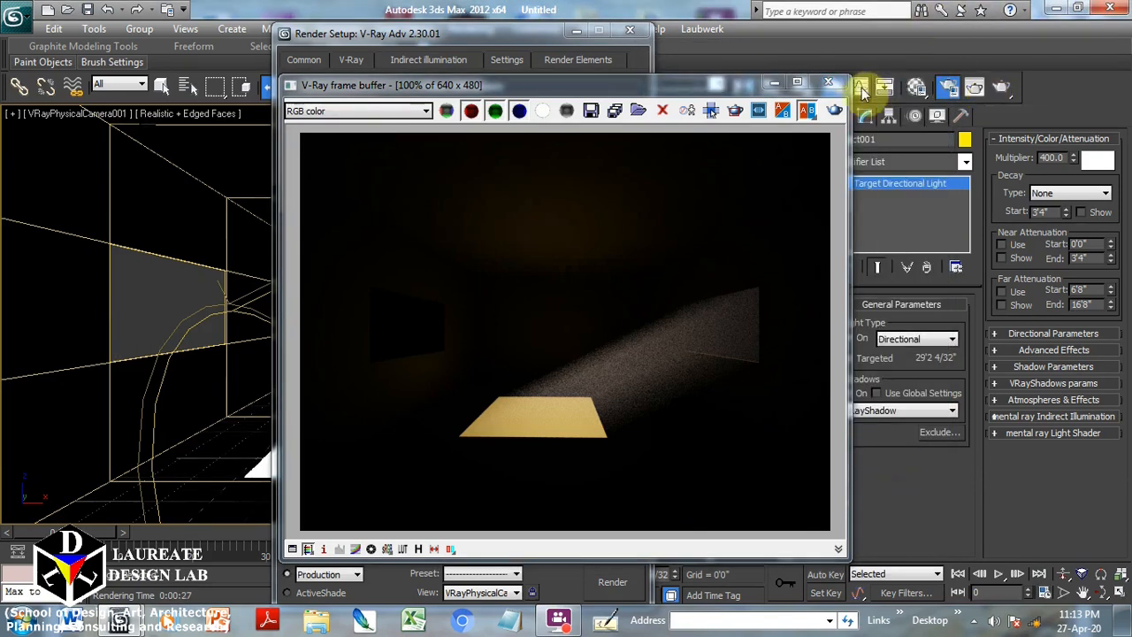
# Close the render setup and raise the directional light's multiplier to 600
pyautogui.click(639, 30)
pyautogui.doubleClick(1066, 158)
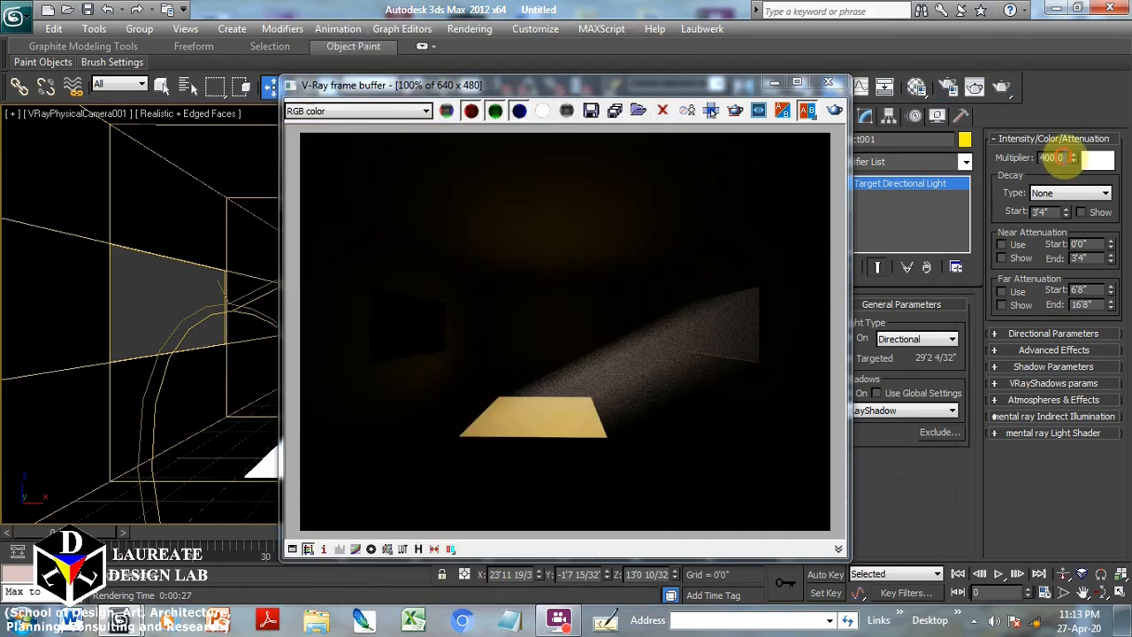
pyautogui.write('60')
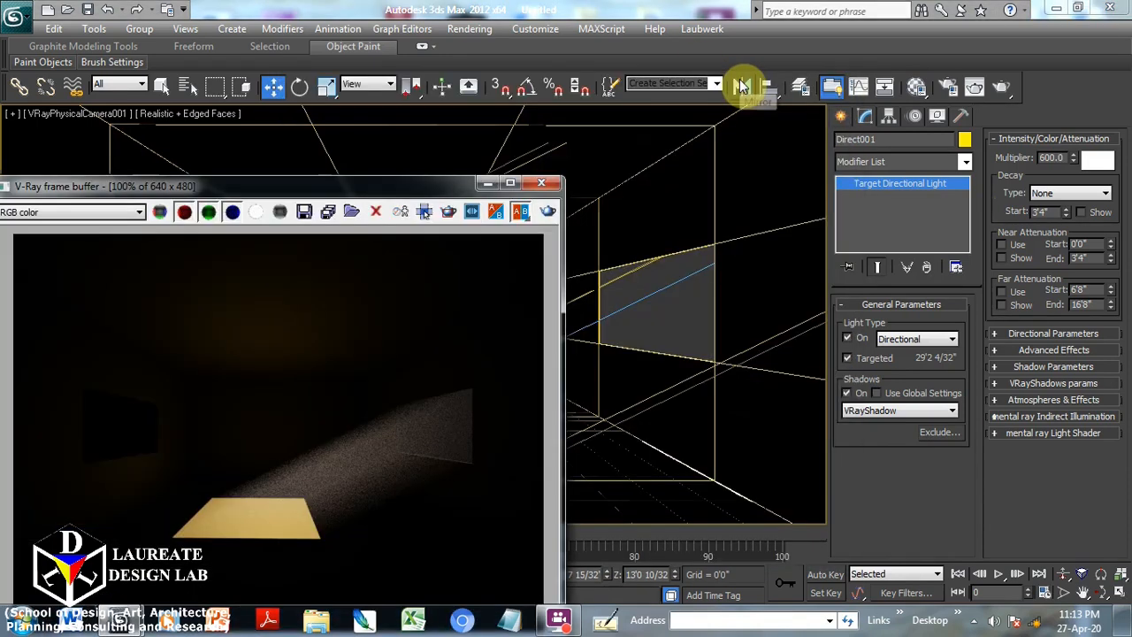
# Open the environment settings, select the VRayEnvironmentFog effect and look through its general, map and ray filter parameters
pyautogui.moveTo(451, 186); pyautogui.dragTo(517, 126)
pyautogui.click(472, 29)
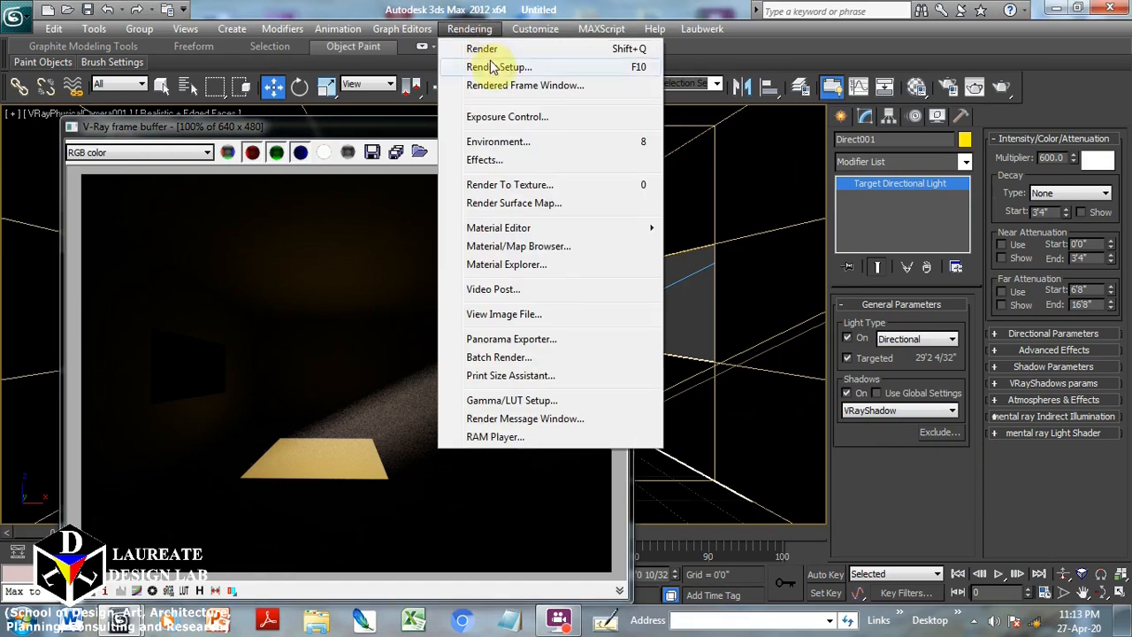
pyautogui.click(504, 142)
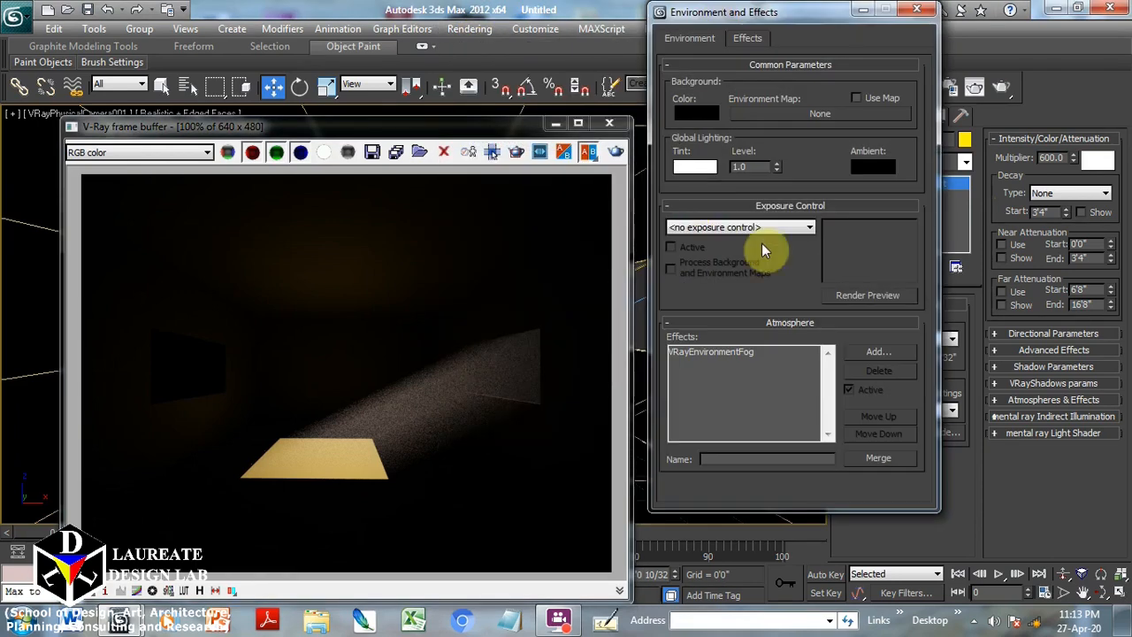
pyautogui.click(715, 351)
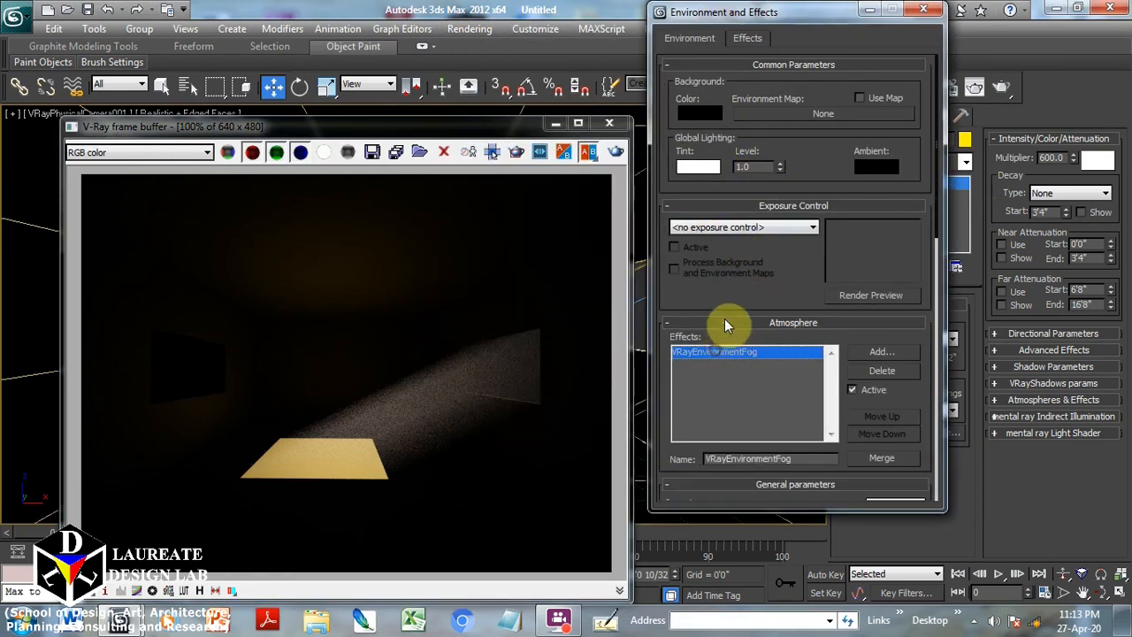
pyautogui.moveTo(716, 286); pyautogui.dragTo(721, 5)
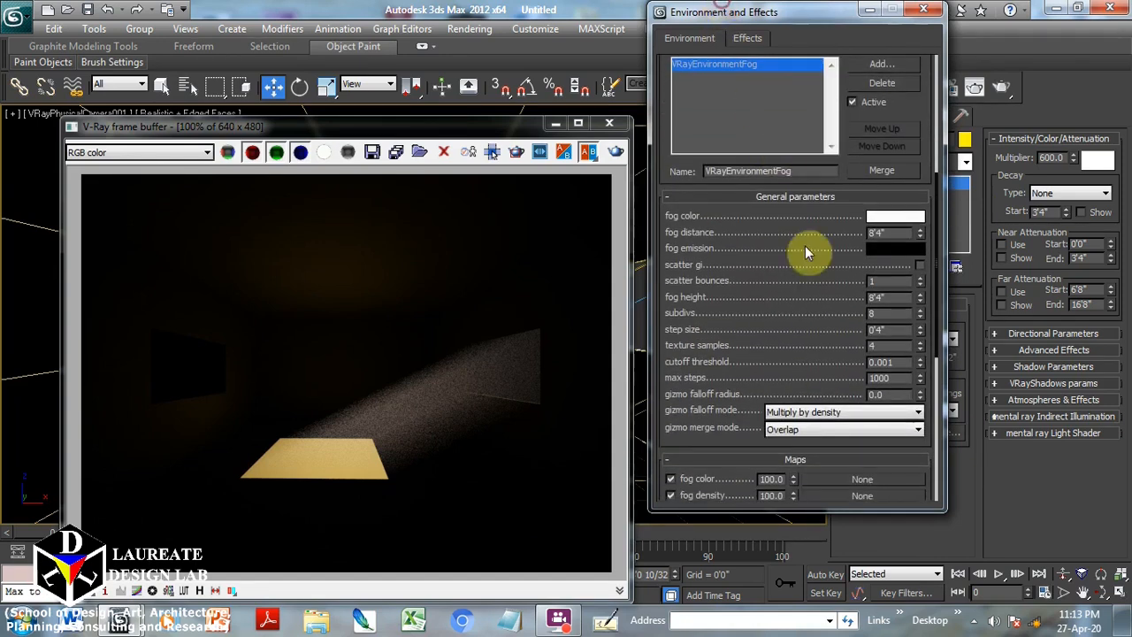
pyautogui.moveTo(775, 265); pyautogui.dragTo(799, 35)
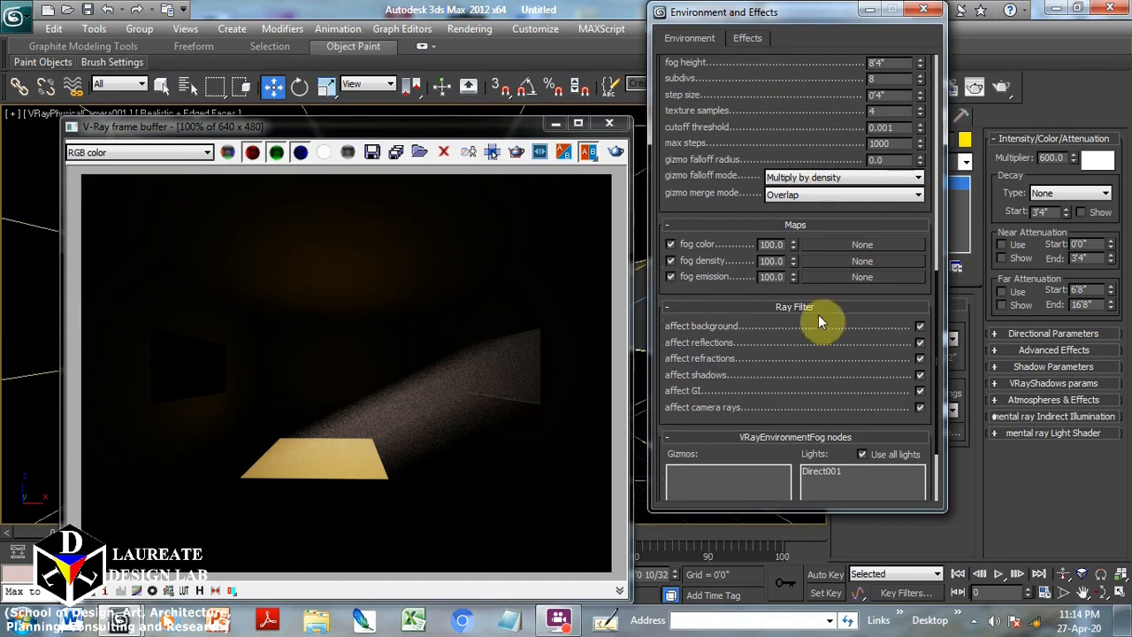
pyautogui.moveTo(819, 305); pyautogui.dragTo(812, 442)
pyautogui.moveTo(794, 195); pyautogui.dragTo(796, 260)
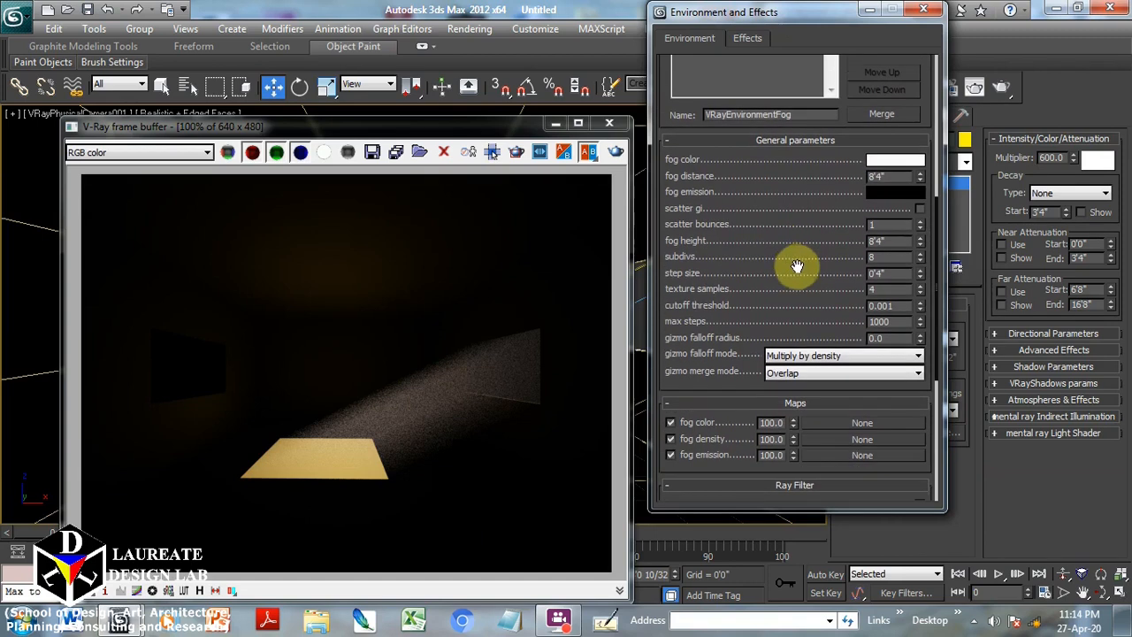
# Try fog distances of 0'6" and 4'0" for the environment fog, rendering the camera view with each
pyautogui.doubleClick(877, 187)
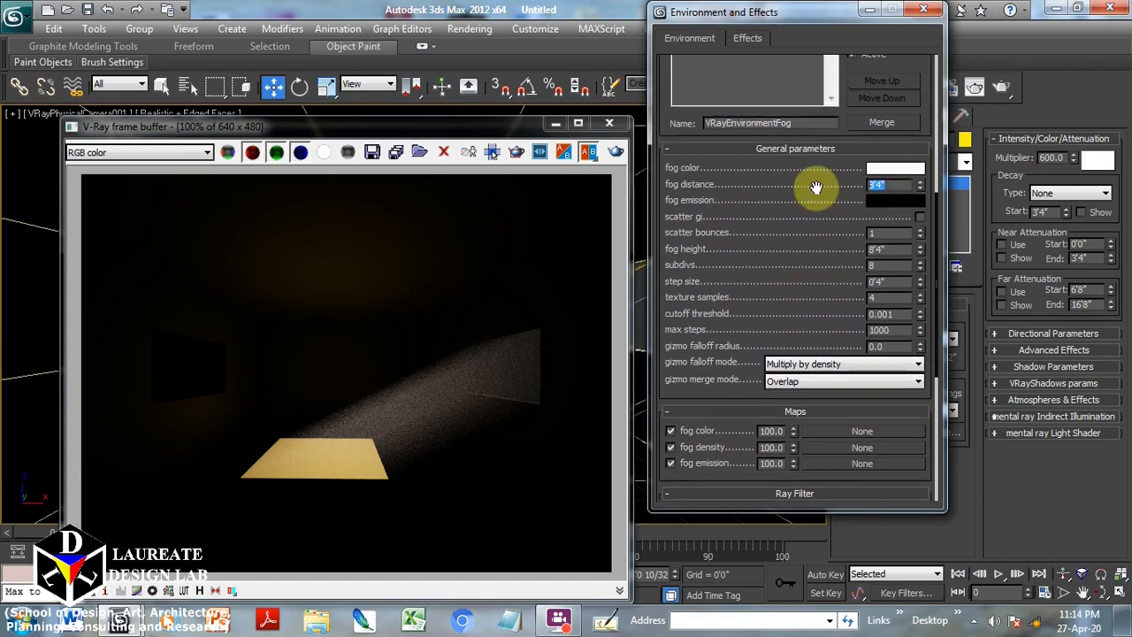
pyautogui.write('6')
pyautogui.click(1002, 86)
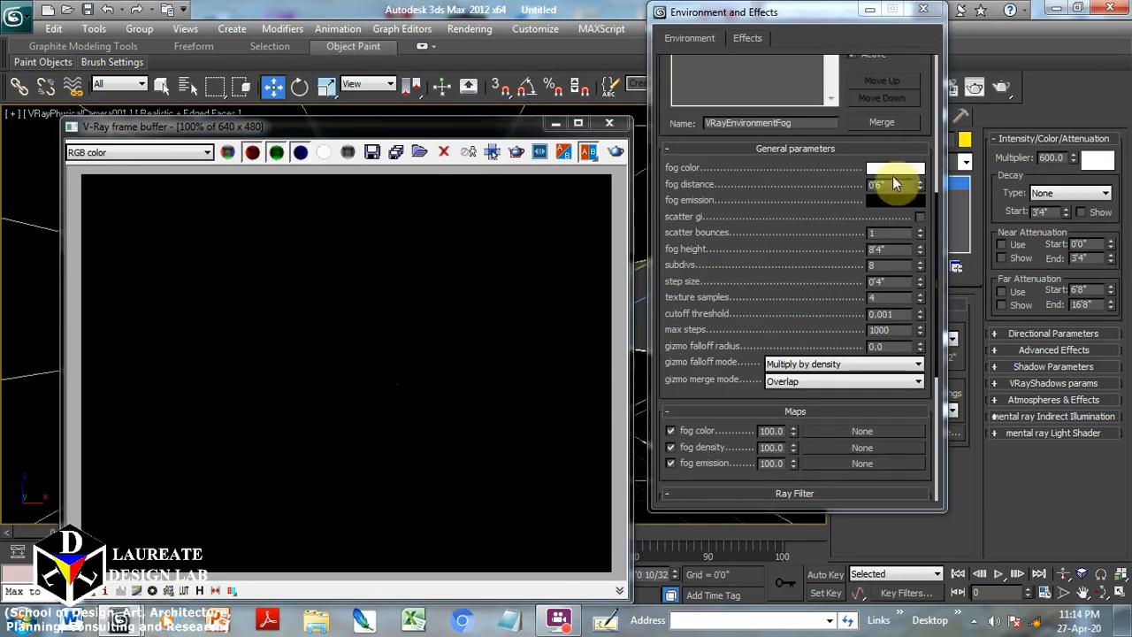
pyautogui.moveTo(894, 183); pyautogui.dragTo(818, 185)
pyautogui.write('4')
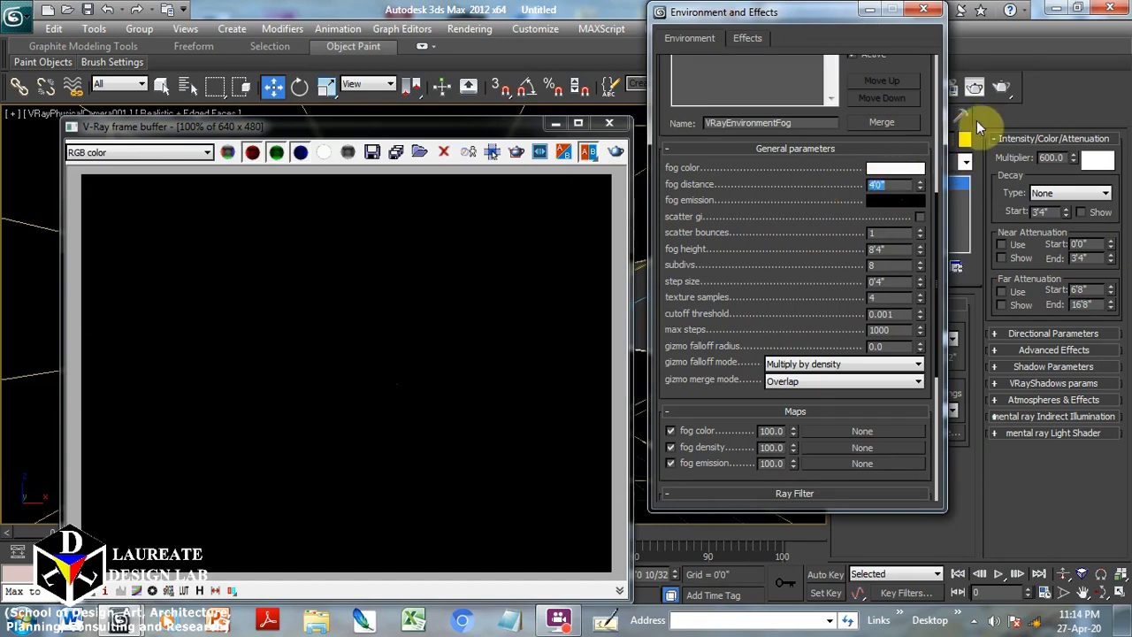
pyautogui.click(995, 92)
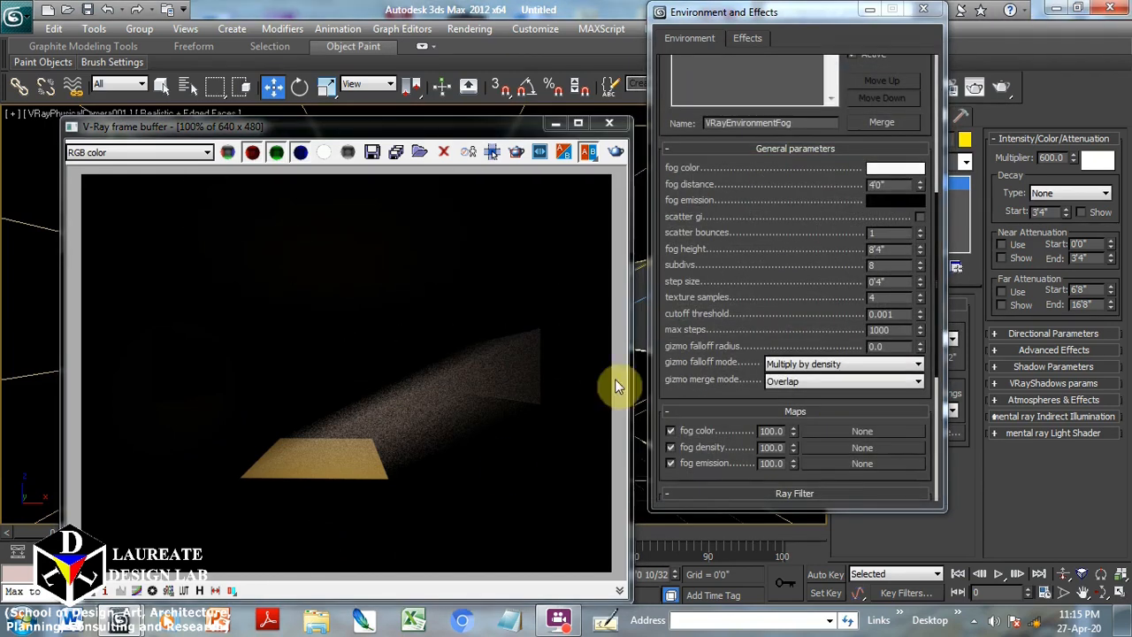
# Set the fog distance to 12'0" and render the camera view, turning on mouse tracking in the frame buffer
pyautogui.doubleClick(895, 184)
pyautogui.write('12\'0"')
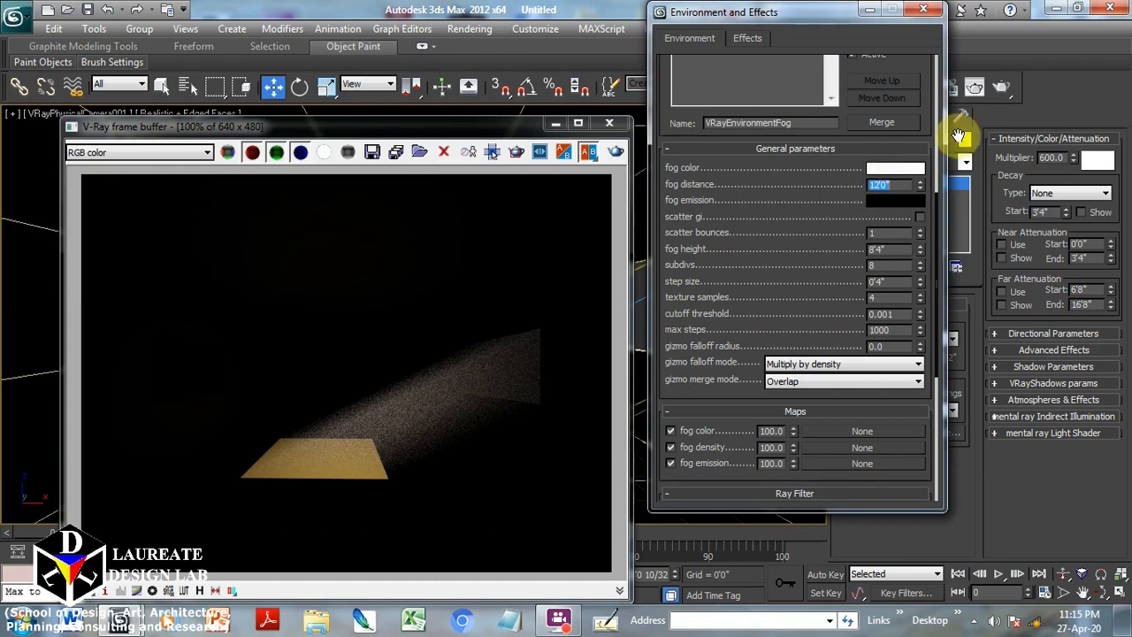
pyautogui.click(1003, 86)
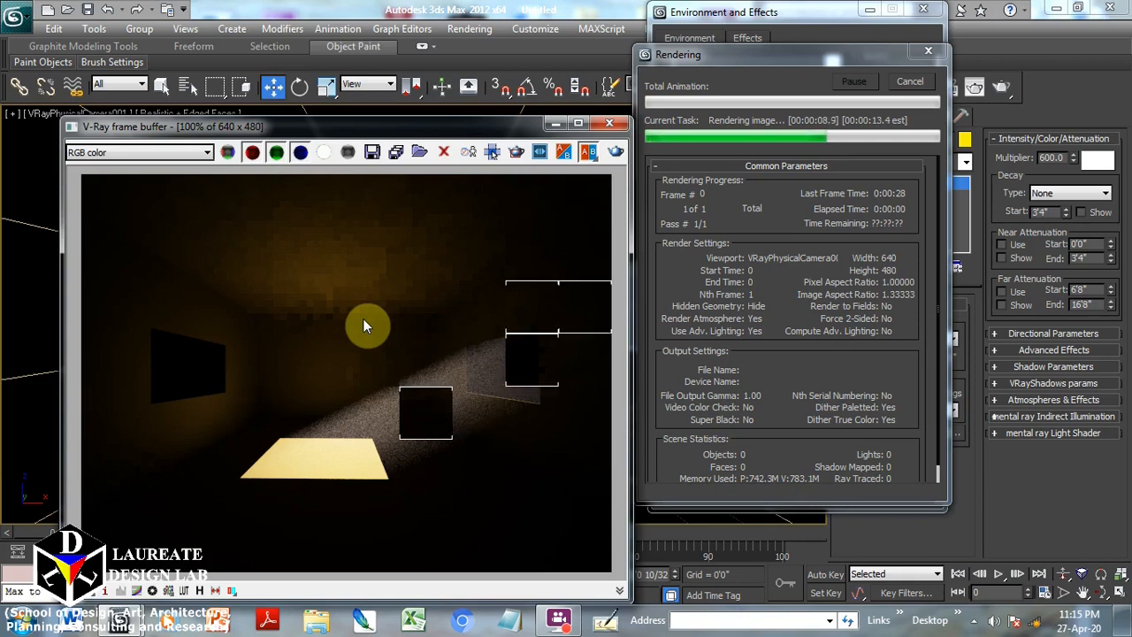
pyautogui.click(493, 153)
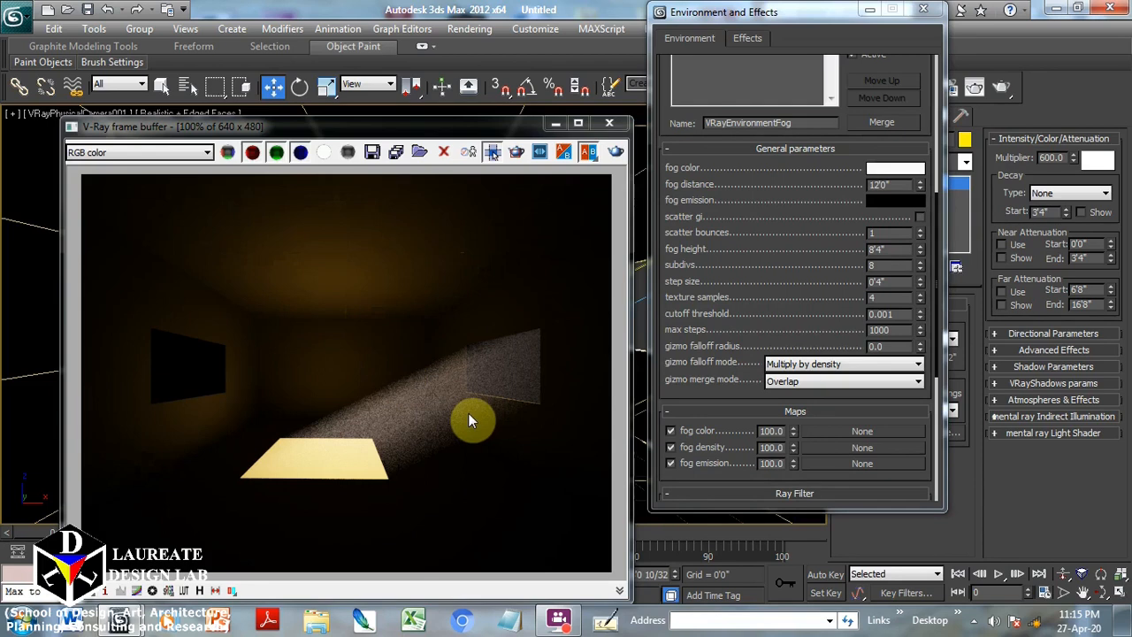
# Show the frame buffer's render history, save the current render to it and close the frame buffer
pyautogui.moveTo(437, 133); pyautogui.dragTo(454, 102)
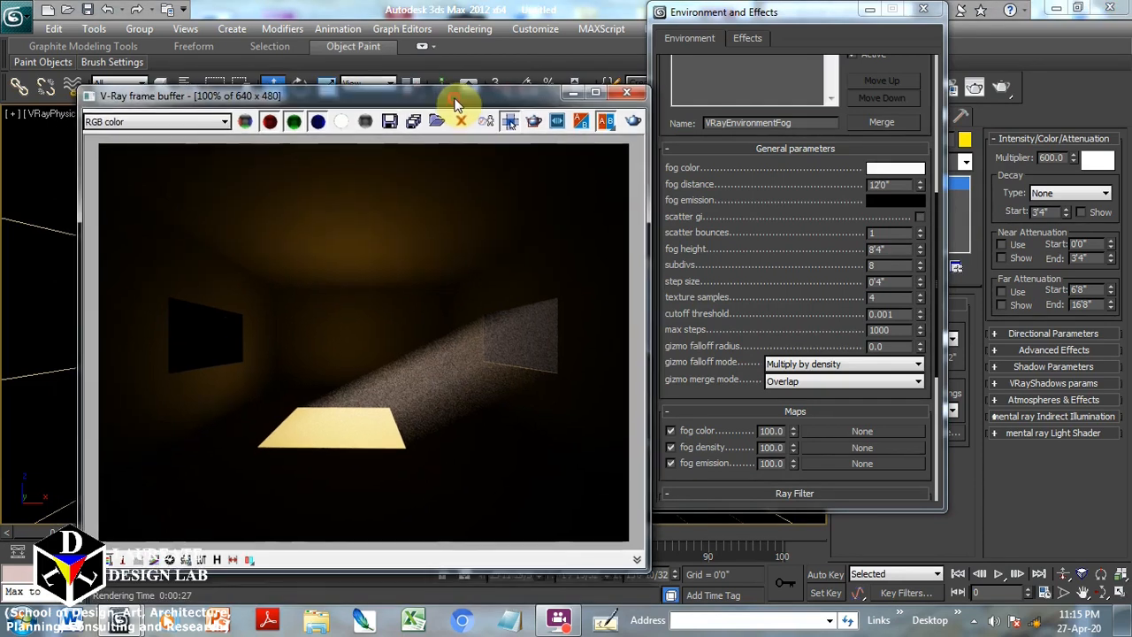
pyautogui.click(219, 565)
pyautogui.click(14, 118)
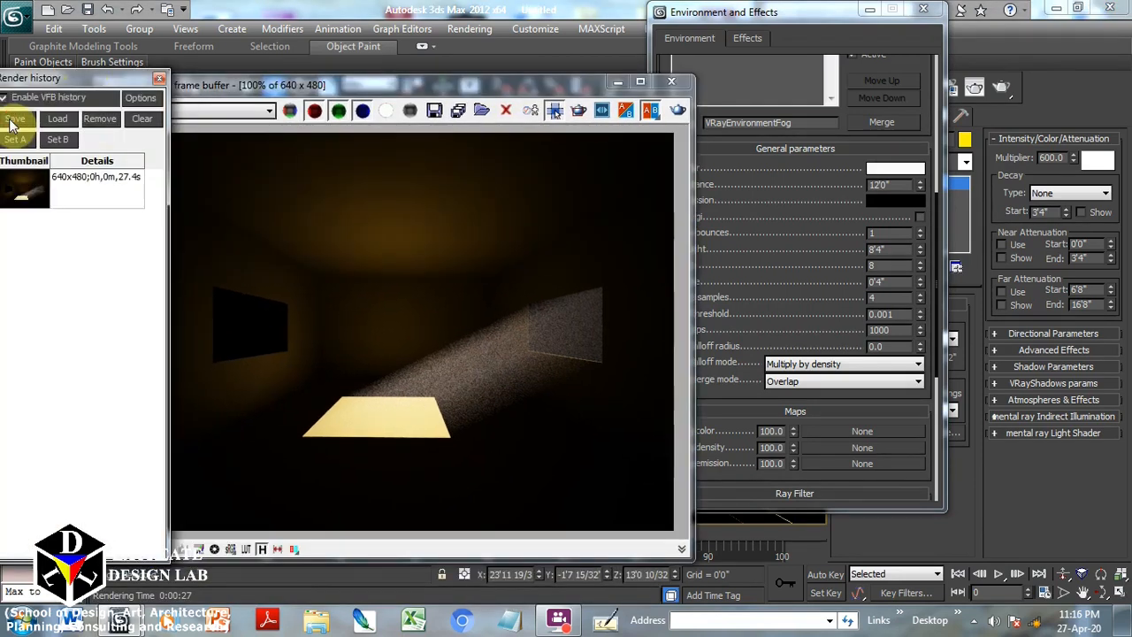
pyautogui.click(673, 84)
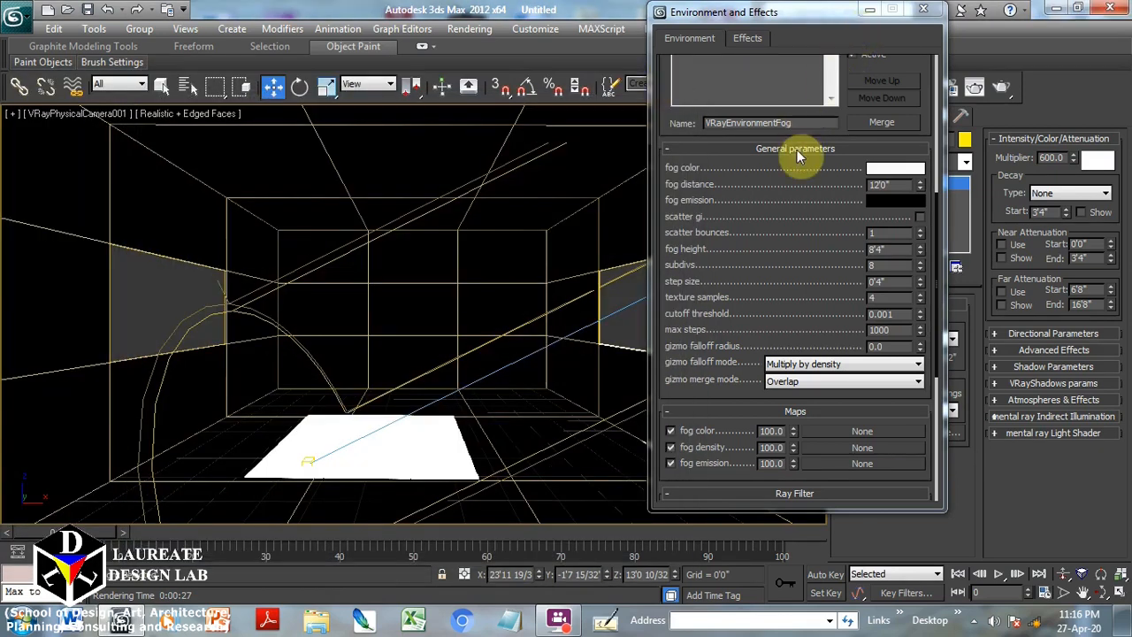
# Try a fog height of 0'6" for the environment fog and render the camera view
pyautogui.doubleClick(885, 249)
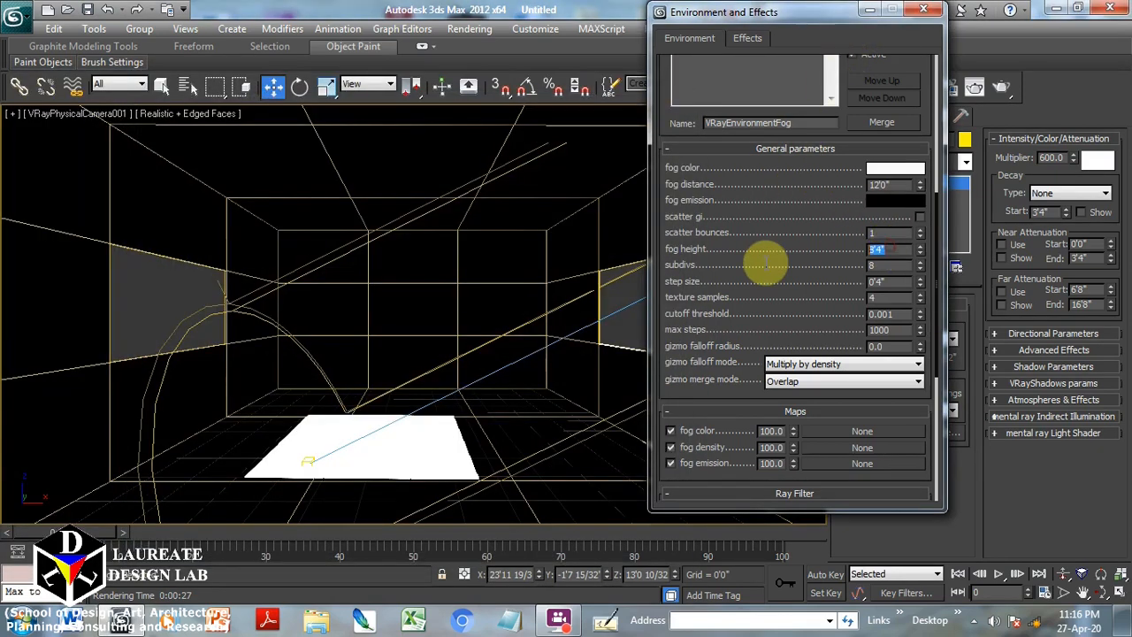
pyautogui.write('6')
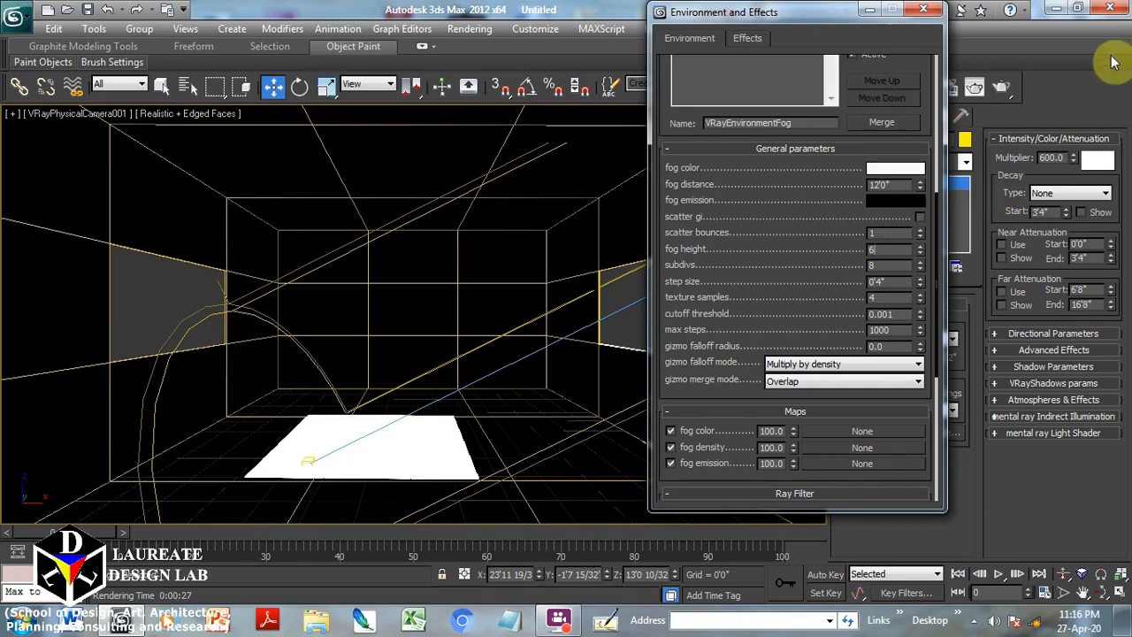
pyautogui.click(1003, 85)
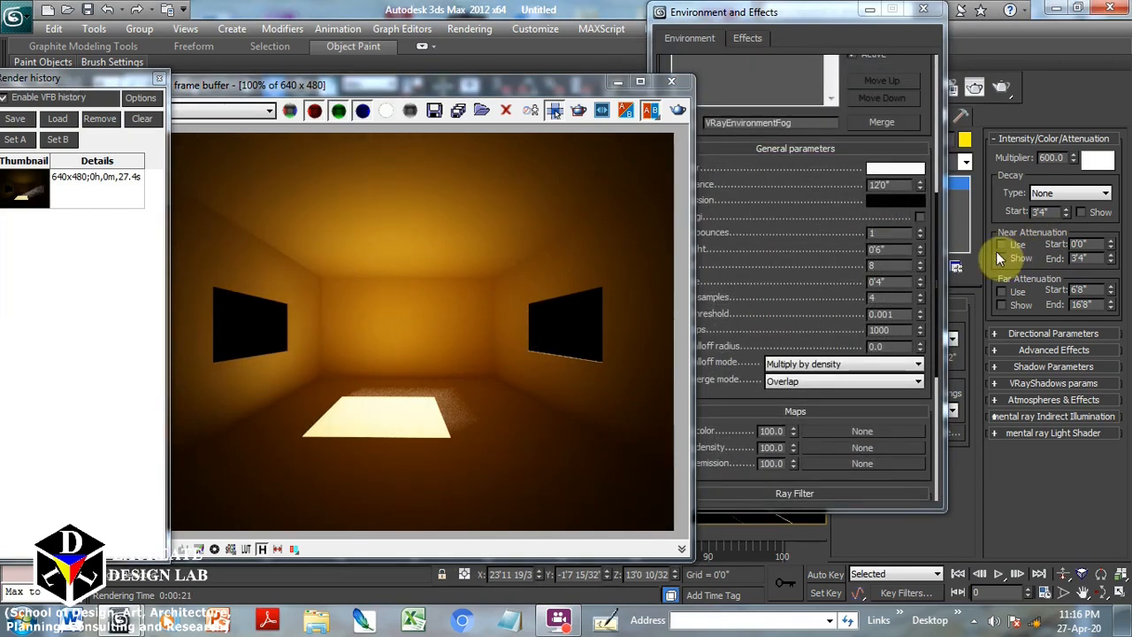
# Return to the VRayEnvironmentFog parameters and set the fog height to 12'0"
pyautogui.click(812, 16)
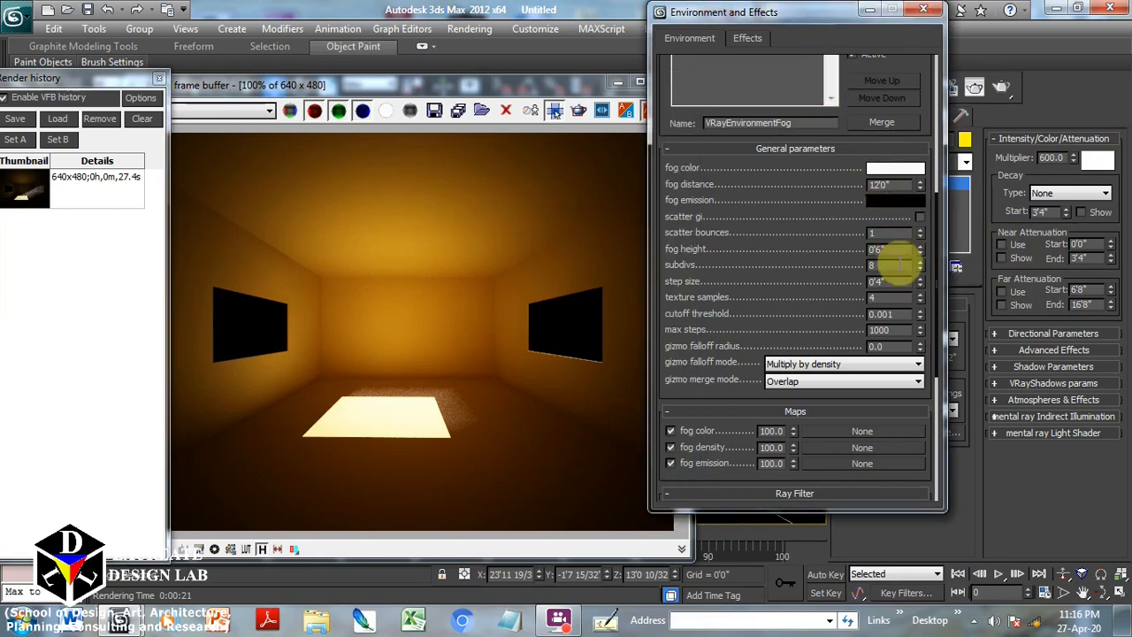
pyautogui.moveTo(895, 249); pyautogui.dragTo(869, 251)
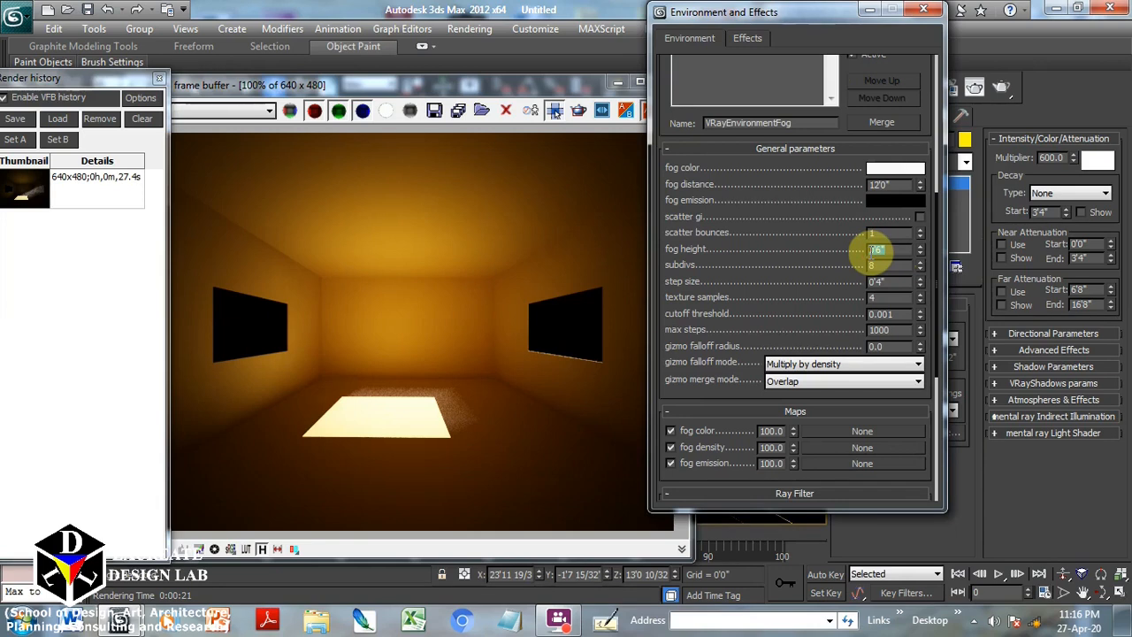
pyautogui.write('2')
pyautogui.press('Return')
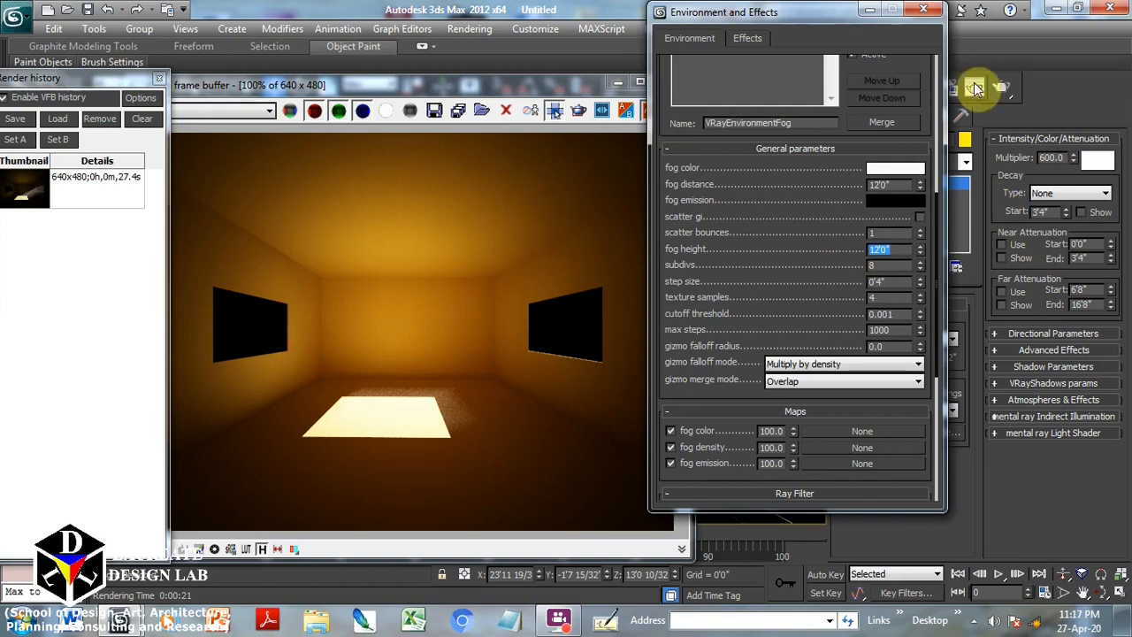
# Close the frame buffer, select the room box Box001 and change its object color to light gray
pyautogui.moveTo(823, 19); pyautogui.dragTo(744, 380)
pyautogui.click(672, 80)
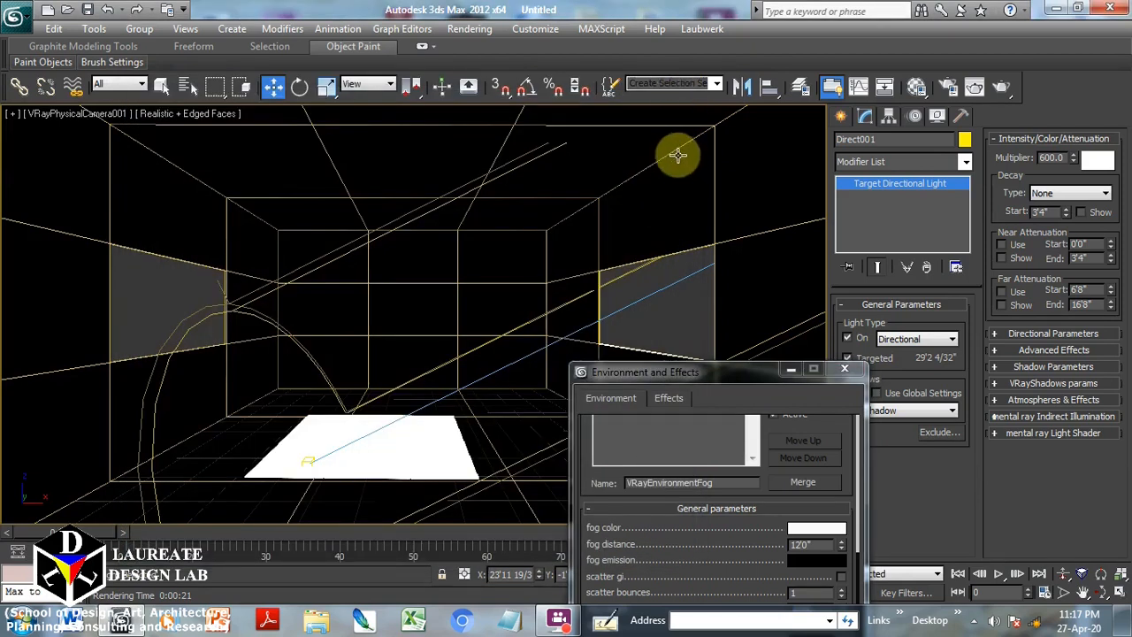
pyautogui.click(677, 156)
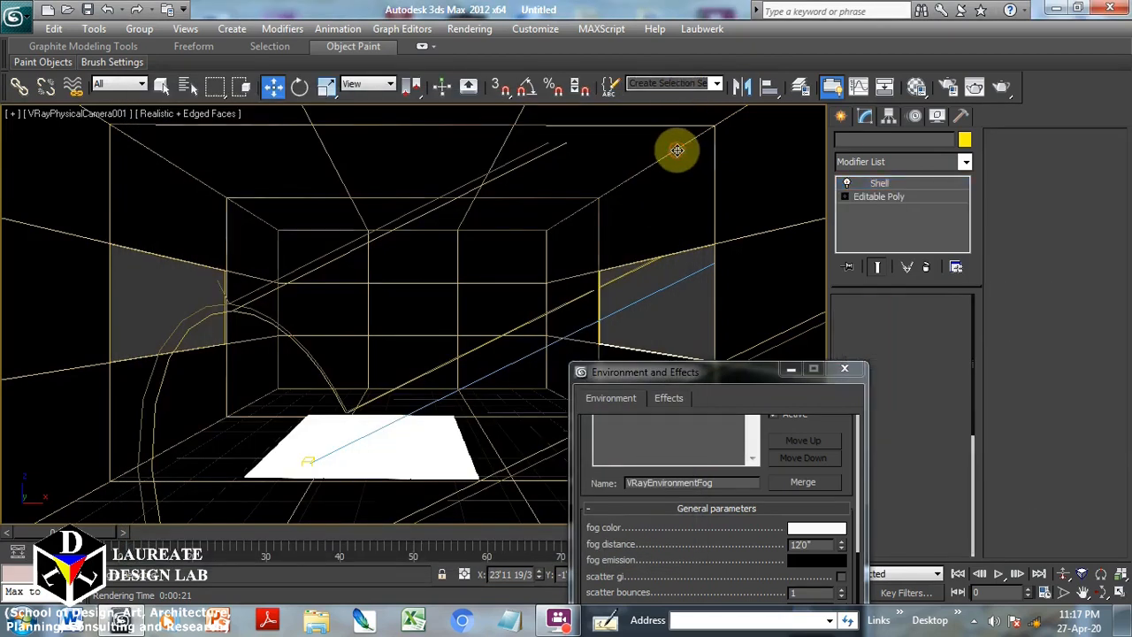
pyautogui.click(965, 140)
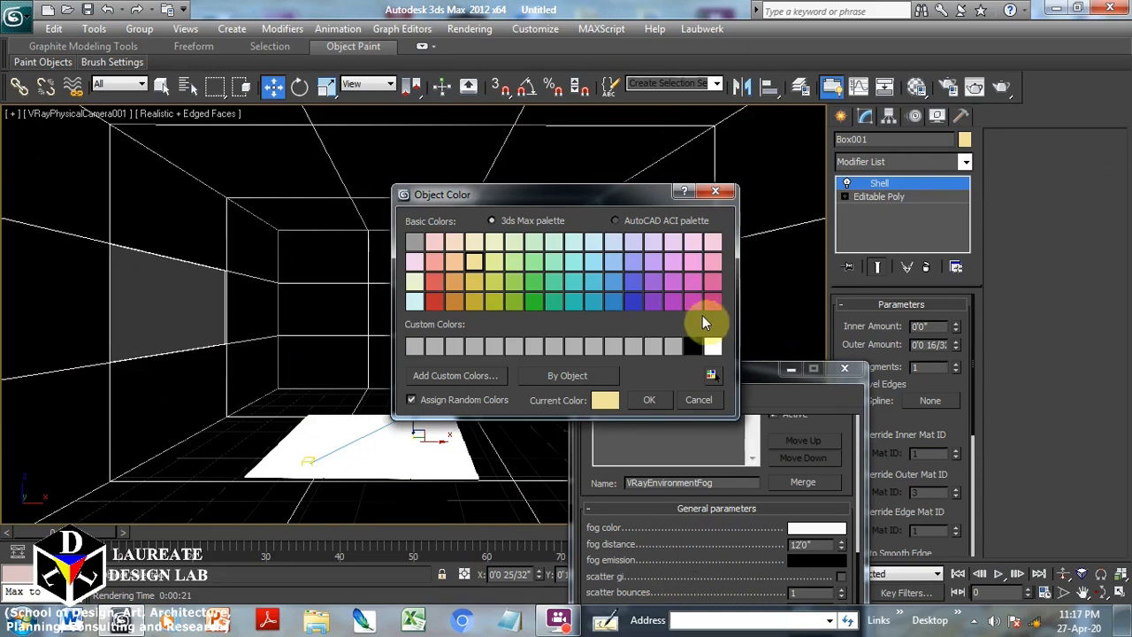
pyautogui.click(672, 345)
pyautogui.click(660, 401)
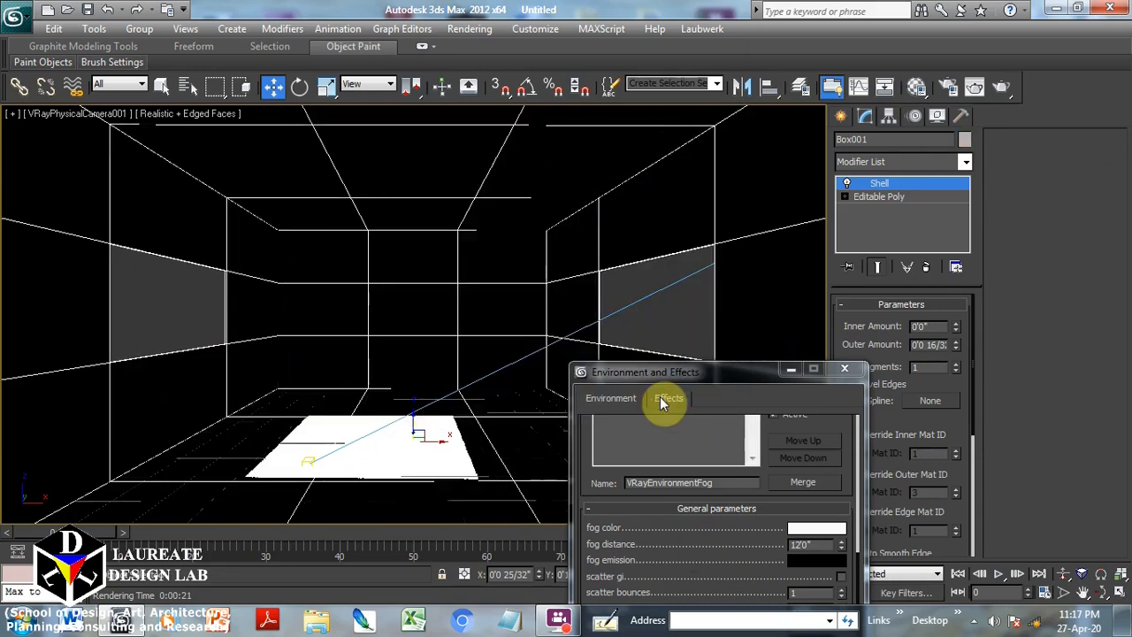
# Render the camera view with the gray room and save the result to the render history
pyautogui.moveTo(659, 374); pyautogui.dragTo(718, 97)
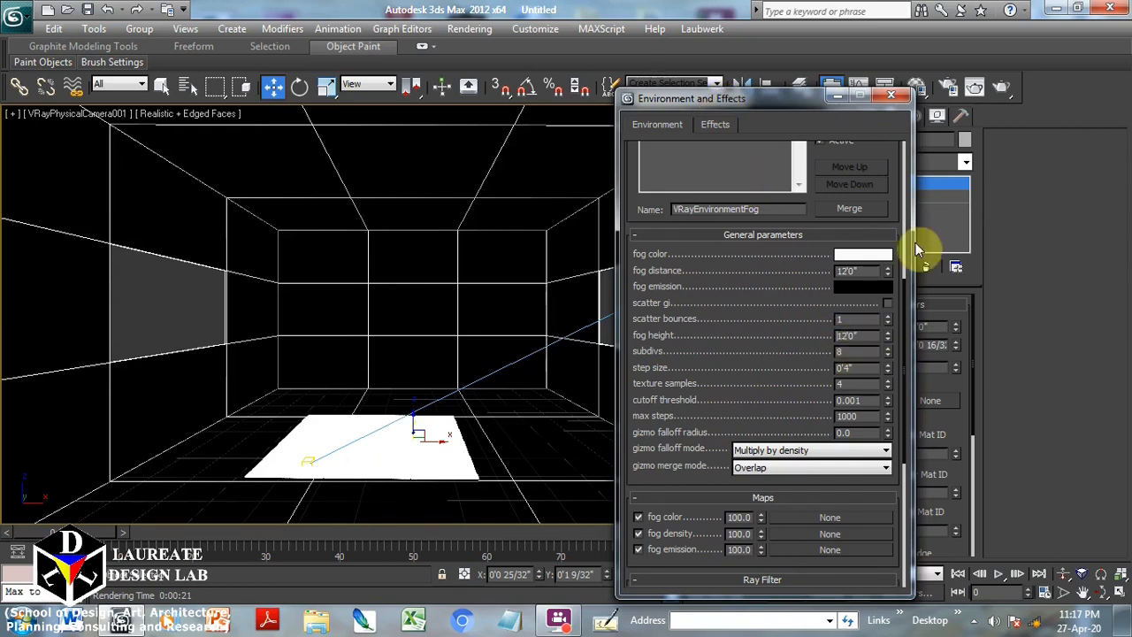
pyautogui.click(1007, 84)
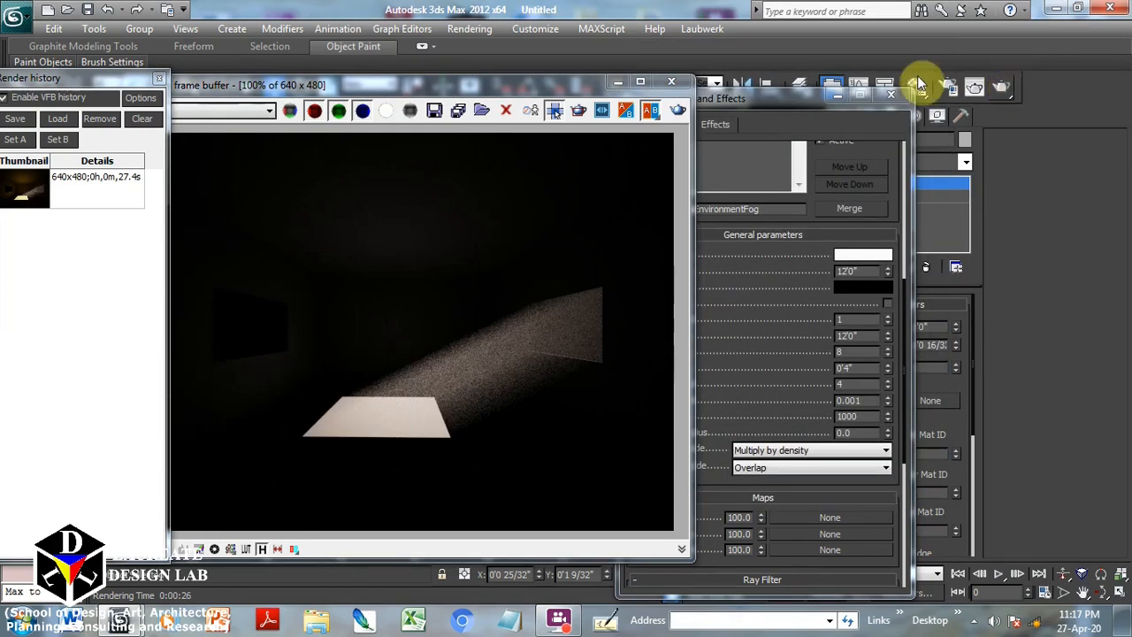
pyautogui.click(23, 126)
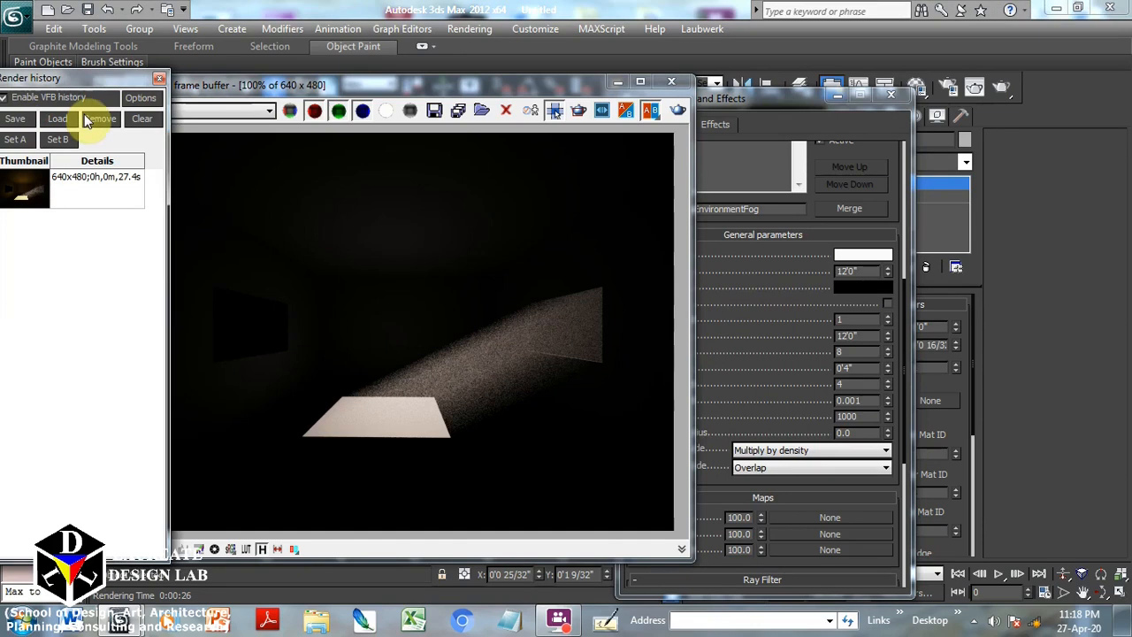
# Compare the two saved renders, with the newer as A and the older as B, and close the frame buffer
pyautogui.click(55, 193)
pyautogui.click(15, 139)
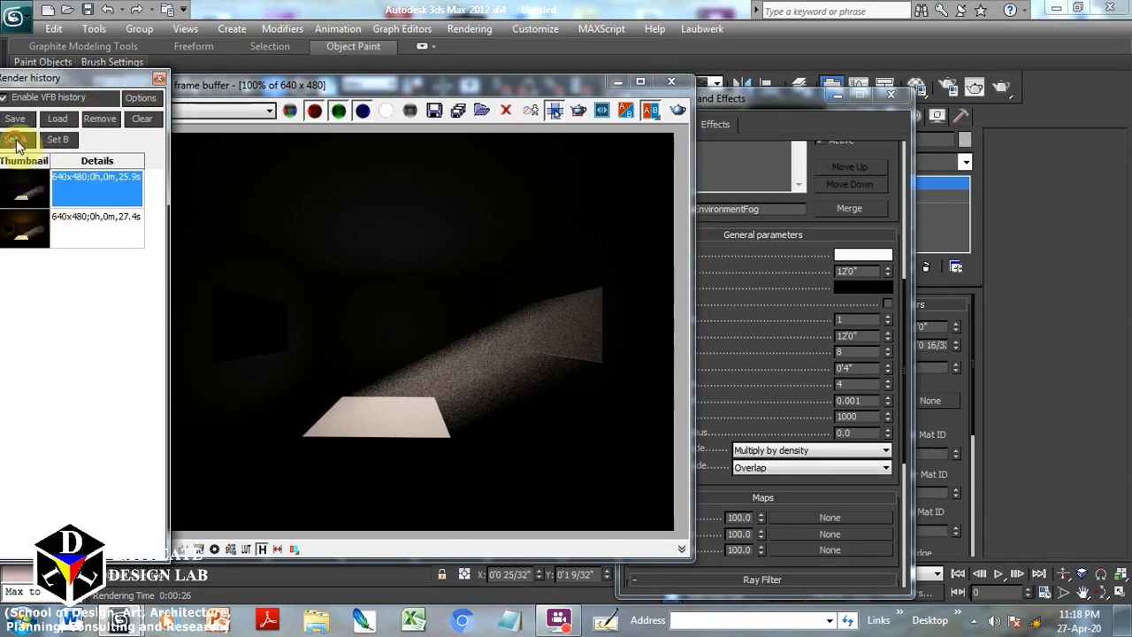
pyautogui.click(88, 228)
pyautogui.click(58, 140)
pyautogui.moveTo(411, 128); pyautogui.dragTo(400, 164)
pyautogui.click(674, 82)
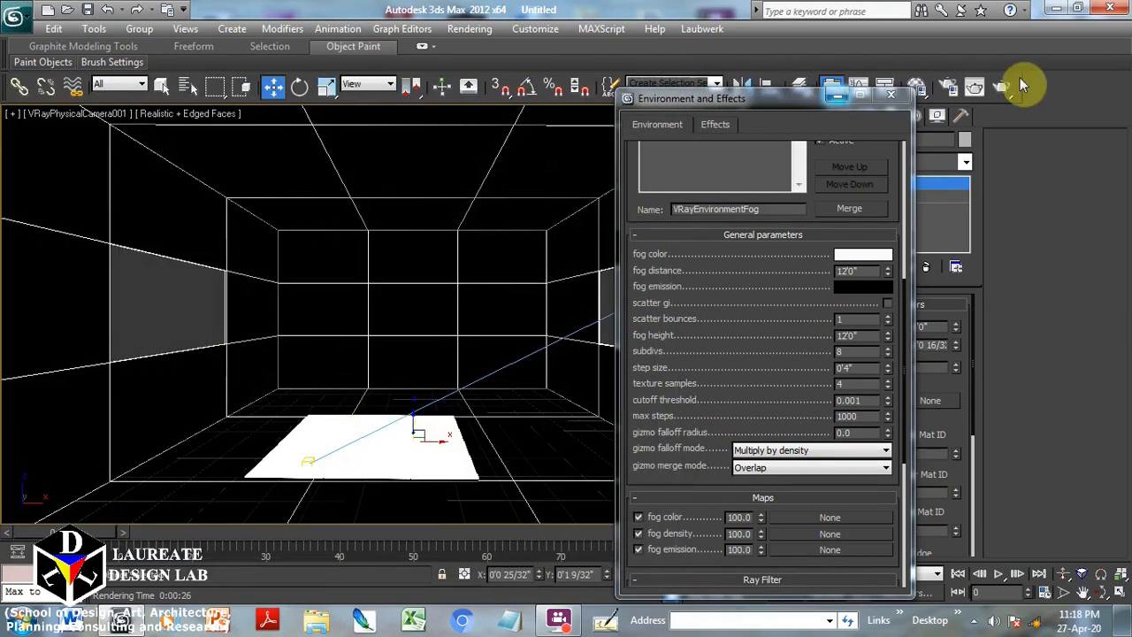
# Set the fog density map amount to 50 and assign a Dent map to the fog density slot
pyautogui.moveTo(786, 106); pyautogui.dragTo(778, 52)
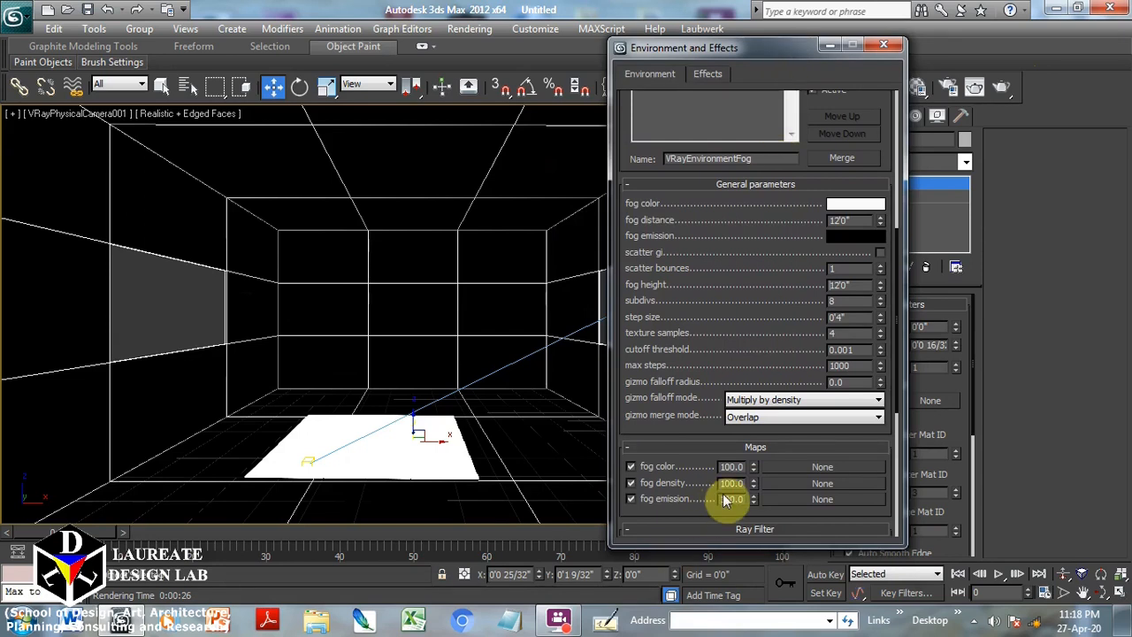
pyautogui.moveTo(753, 482); pyautogui.dragTo(755, 508)
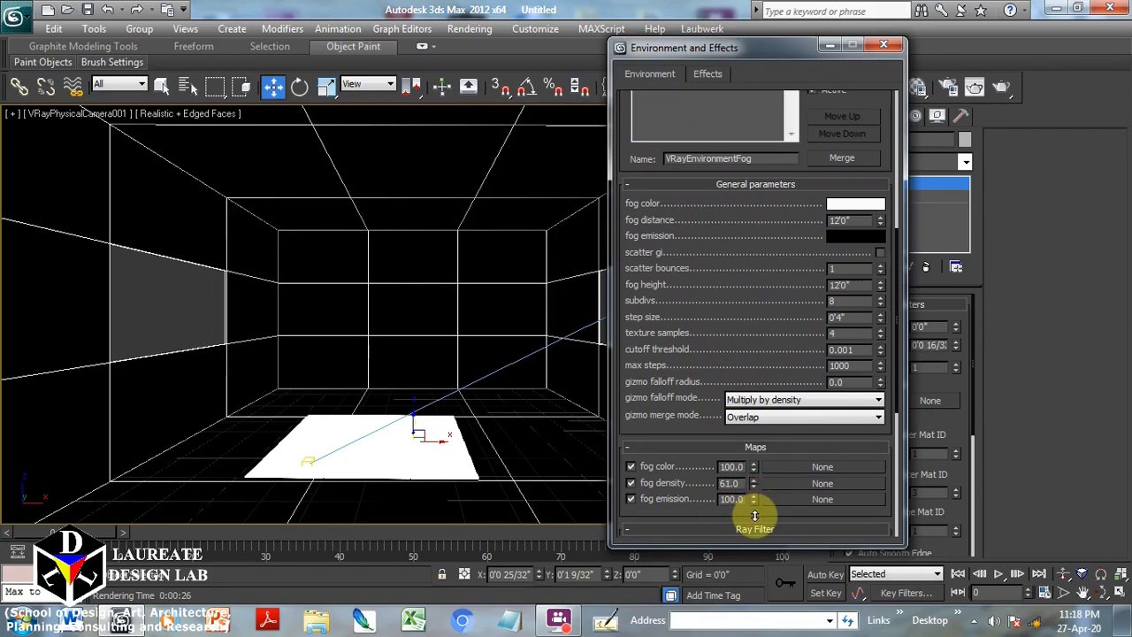
pyautogui.click(787, 483)
pyautogui.click(423, 101)
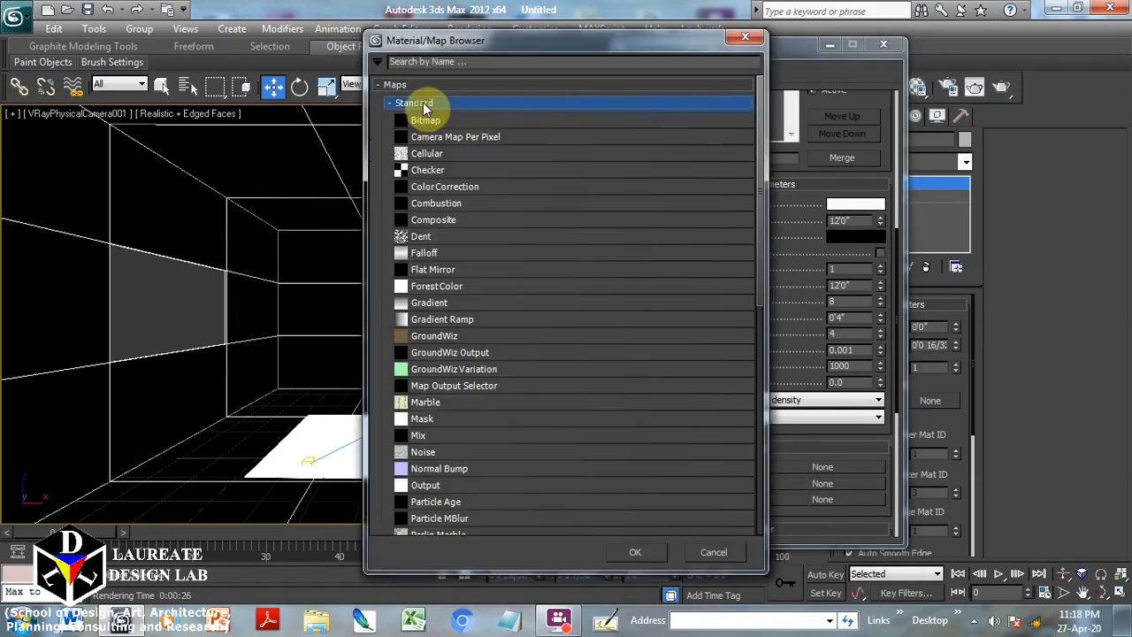
pyautogui.click(429, 237)
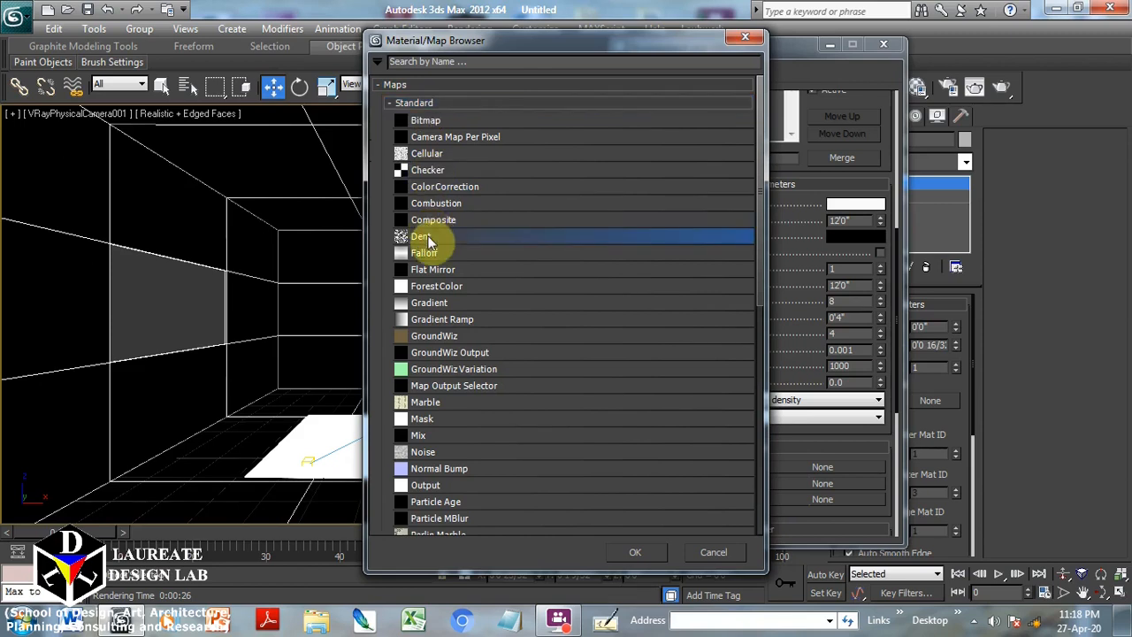
pyautogui.click(423, 239)
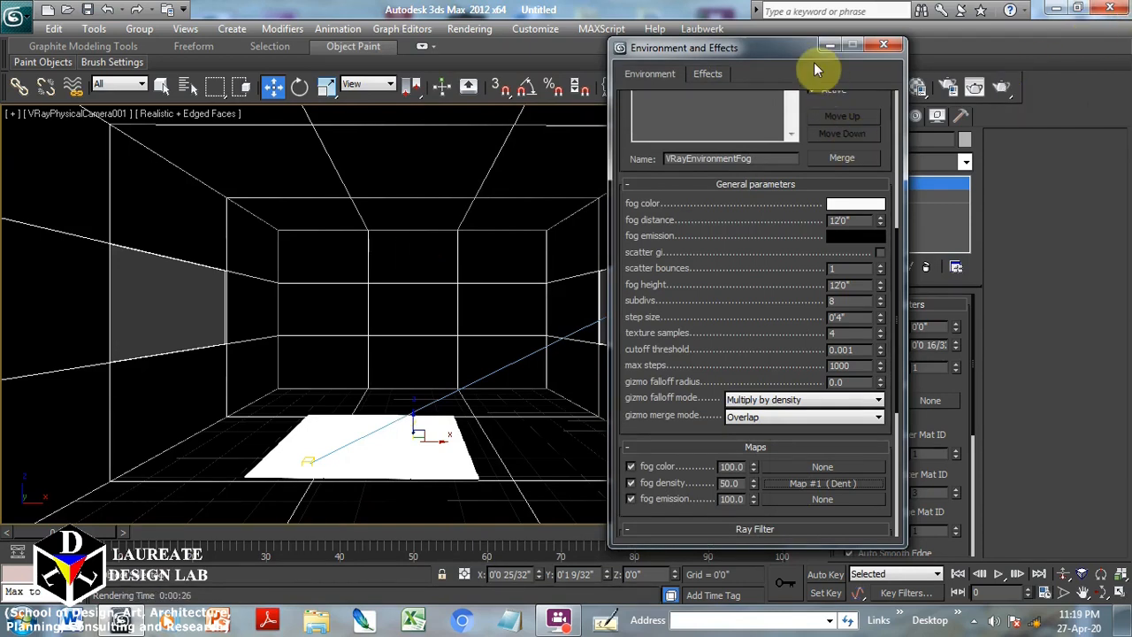
# Render the camera view with the Dent map driving the fog density
pyautogui.scroll(-1, 771, 194)
pyautogui.moveTo(766, 197); pyautogui.dragTo(788, 70)
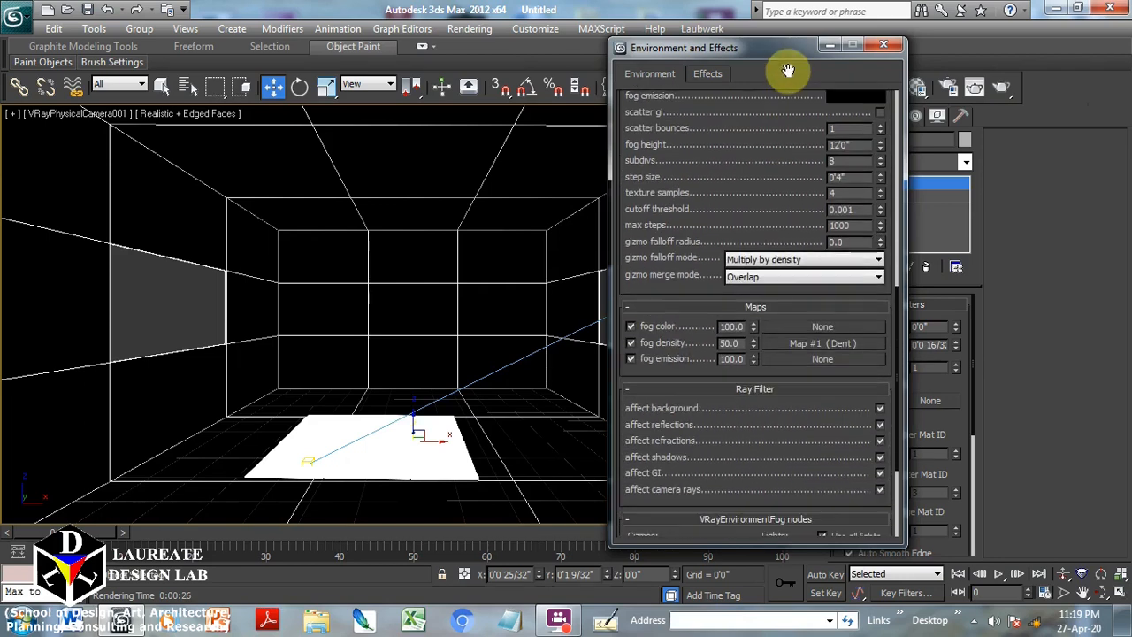
pyautogui.scroll(10, 788, 70)
pyautogui.click(1001, 86)
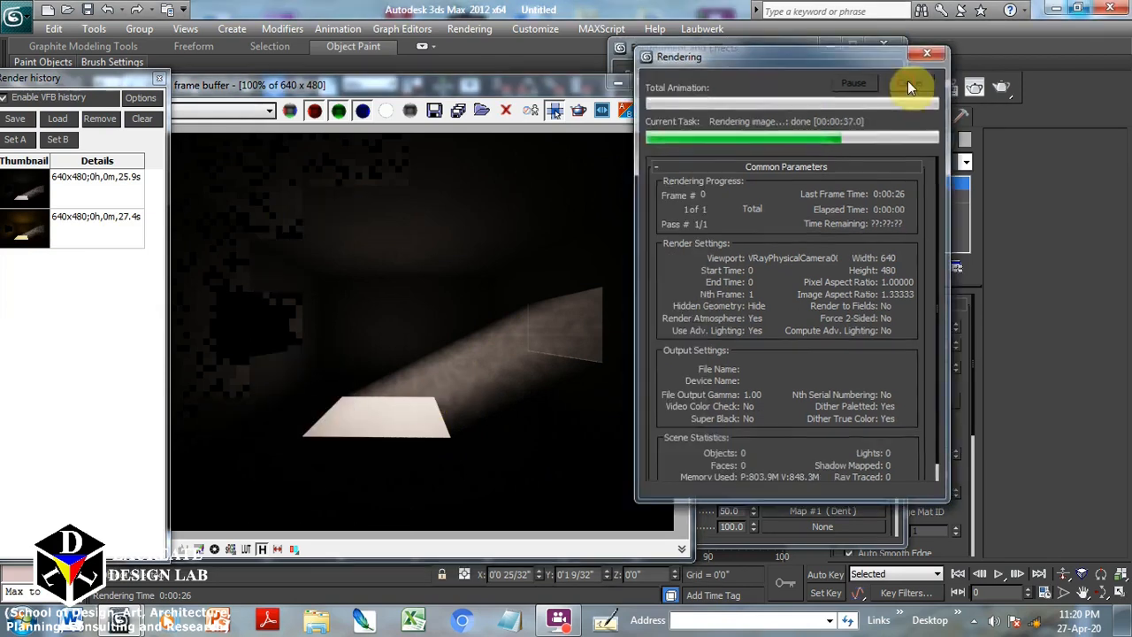
# Clear the Dent map from the VRayEnvironmentFog density slot
pyautogui.click(735, 58)
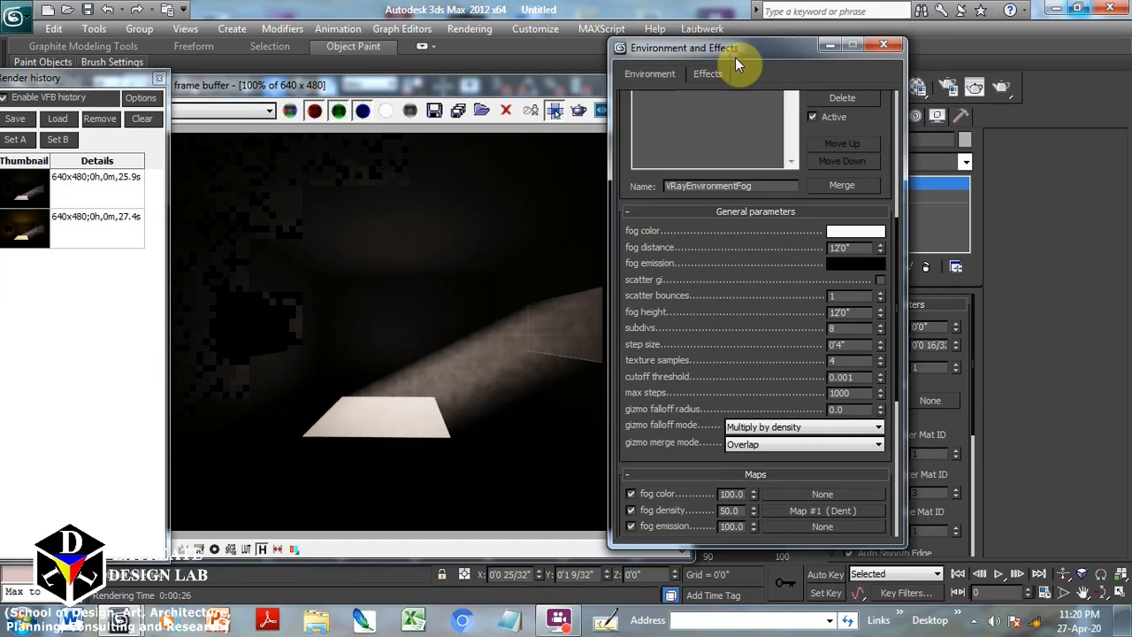
pyautogui.scroll(-4, 752, 390)
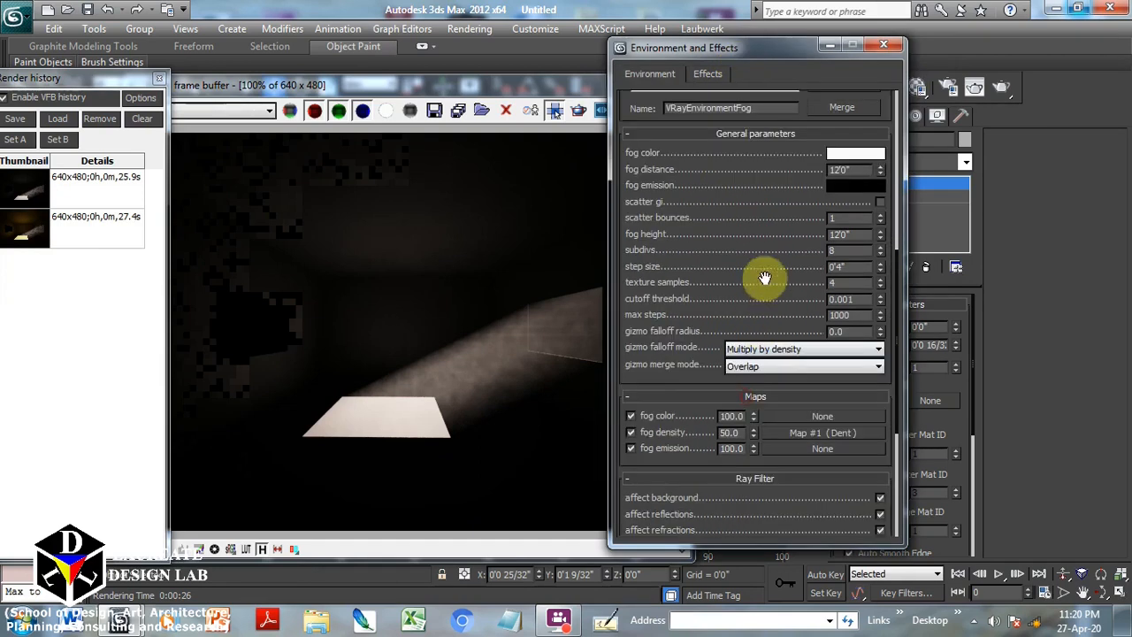
pyautogui.rightClick(780, 372)
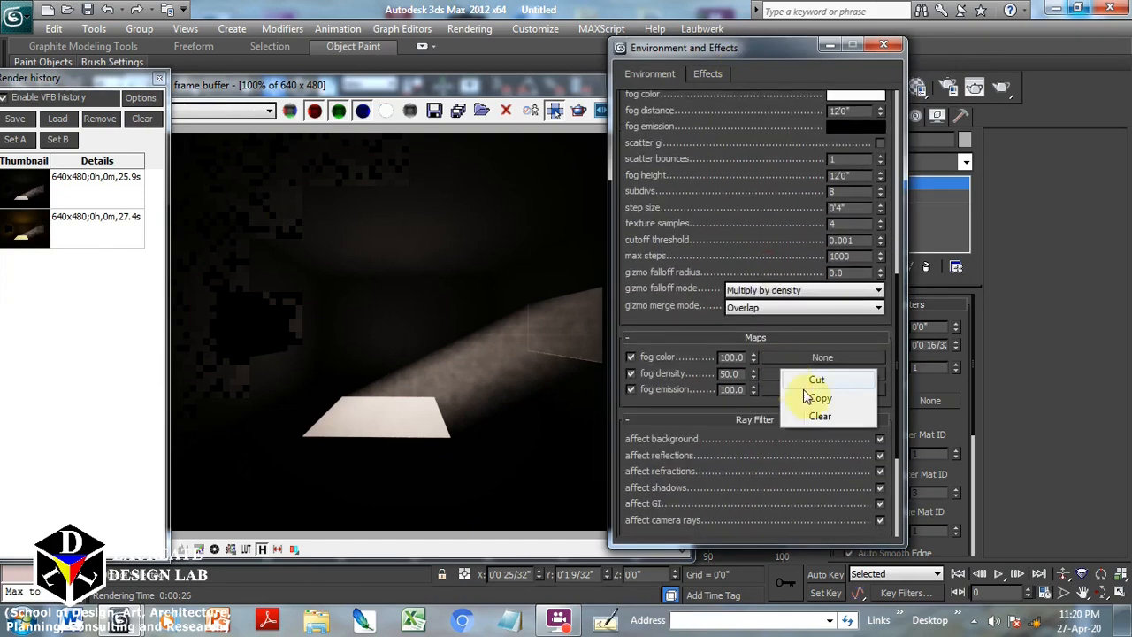
pyautogui.click(804, 421)
pyautogui.moveTo(802, 398); pyautogui.dragTo(845, 458)
# Set the fog subdivs to 32 and render the camera view
pyautogui.doubleClick(851, 252)
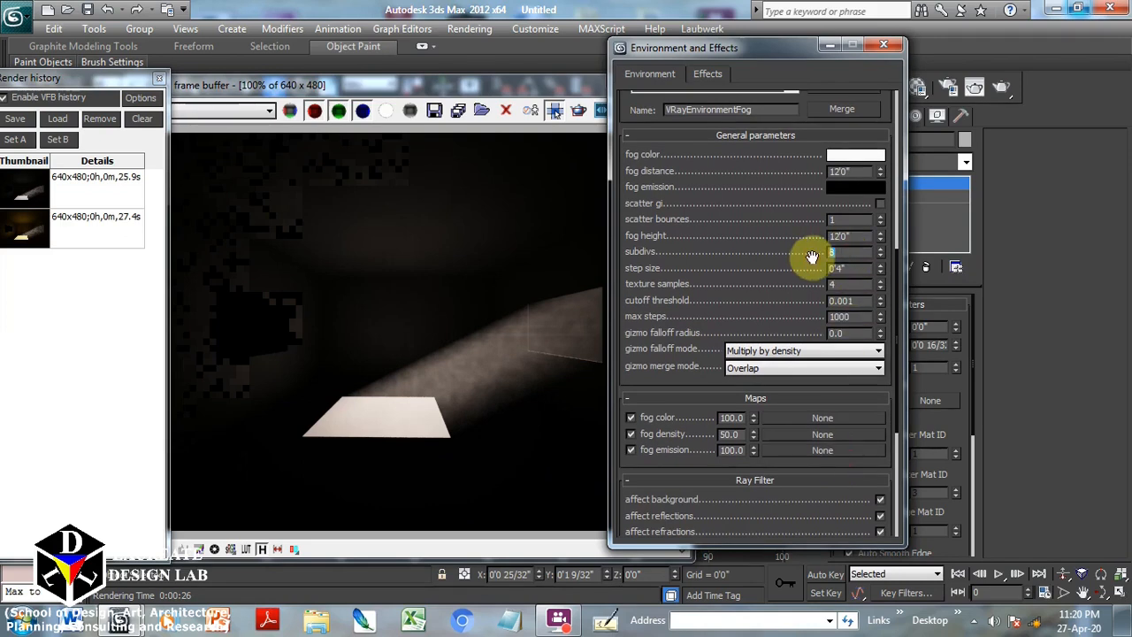
pyautogui.write('64')
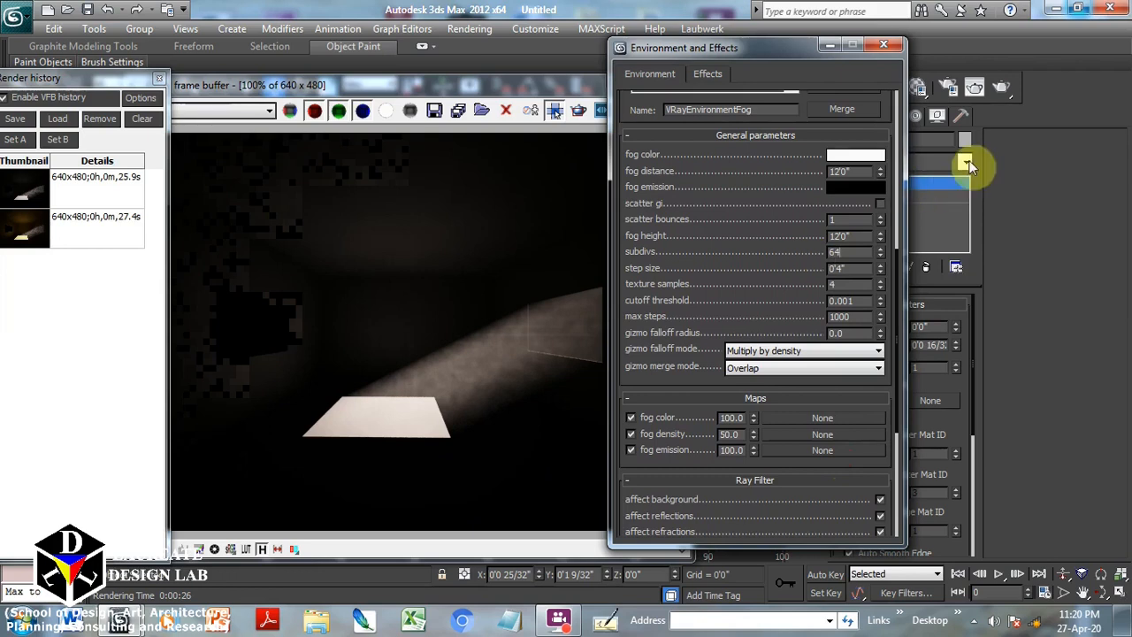
pyautogui.doubleClick(840, 252)
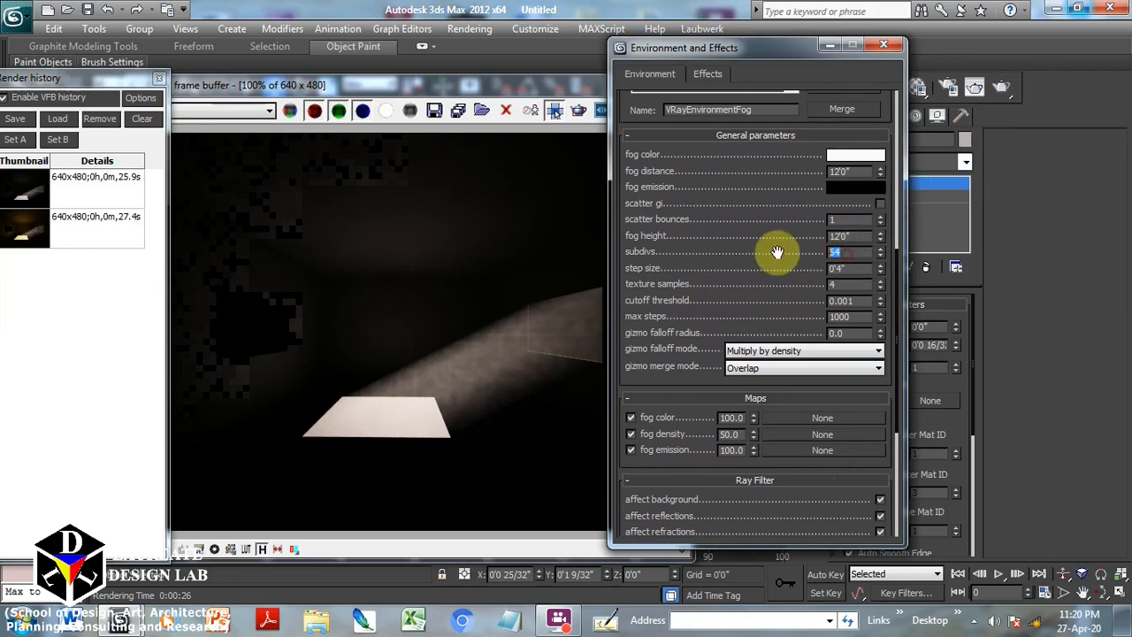
pyautogui.write('32')
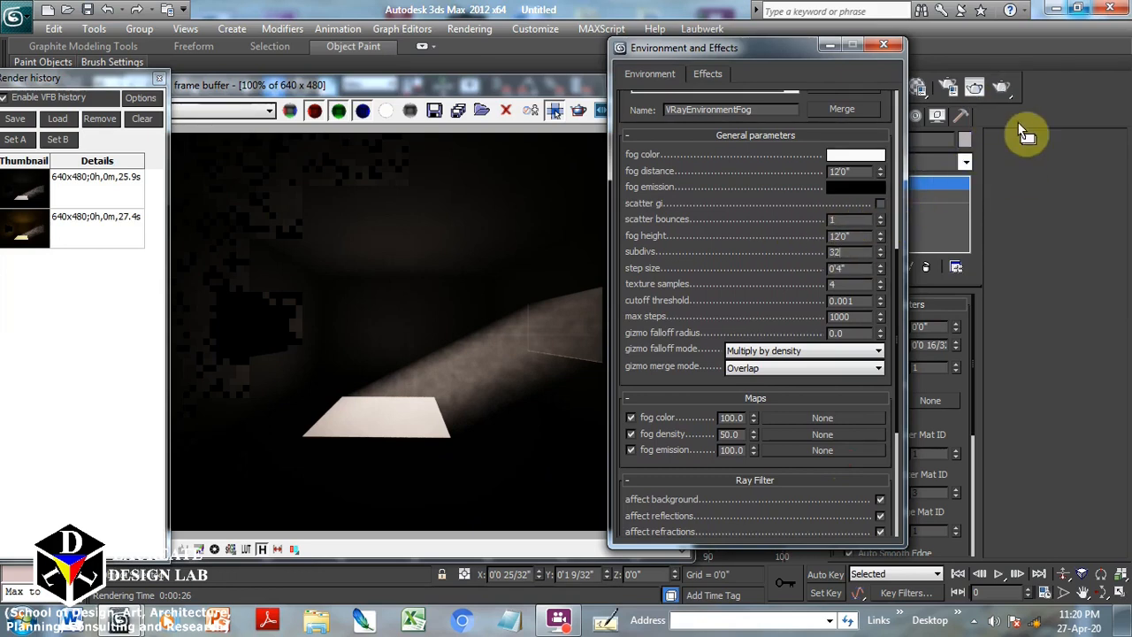
pyautogui.click(1010, 82)
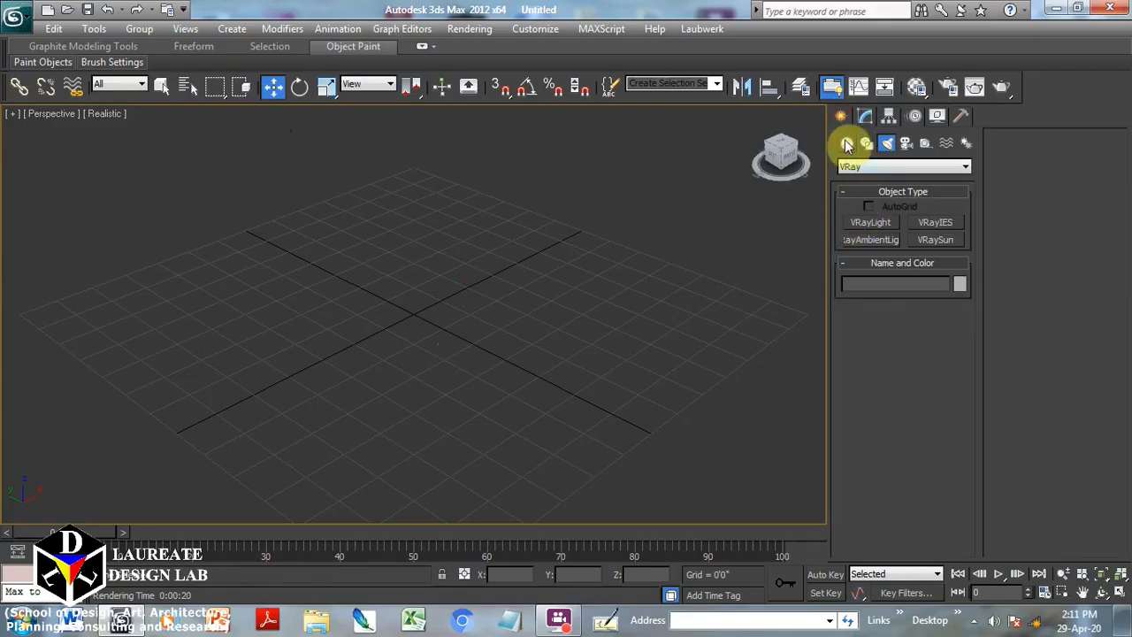
# In the empty scene, create a thin upright wall box about 12'1" wide, 0'4" thick and 5'10" high, with random object colors assigned
pyautogui.click(846, 145)
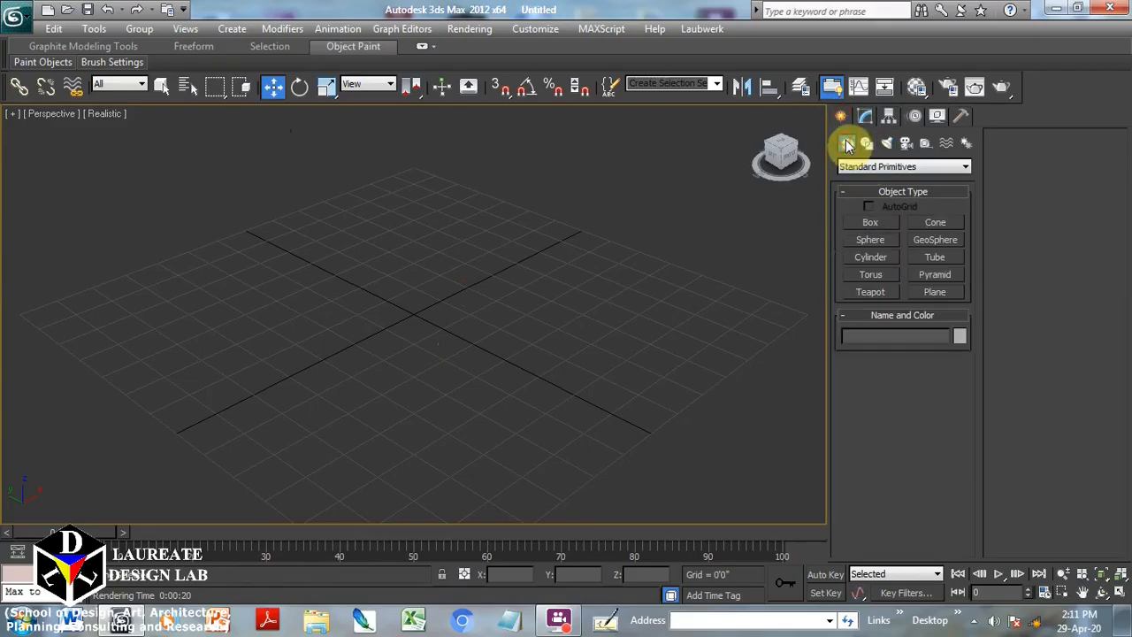
pyautogui.click(868, 224)
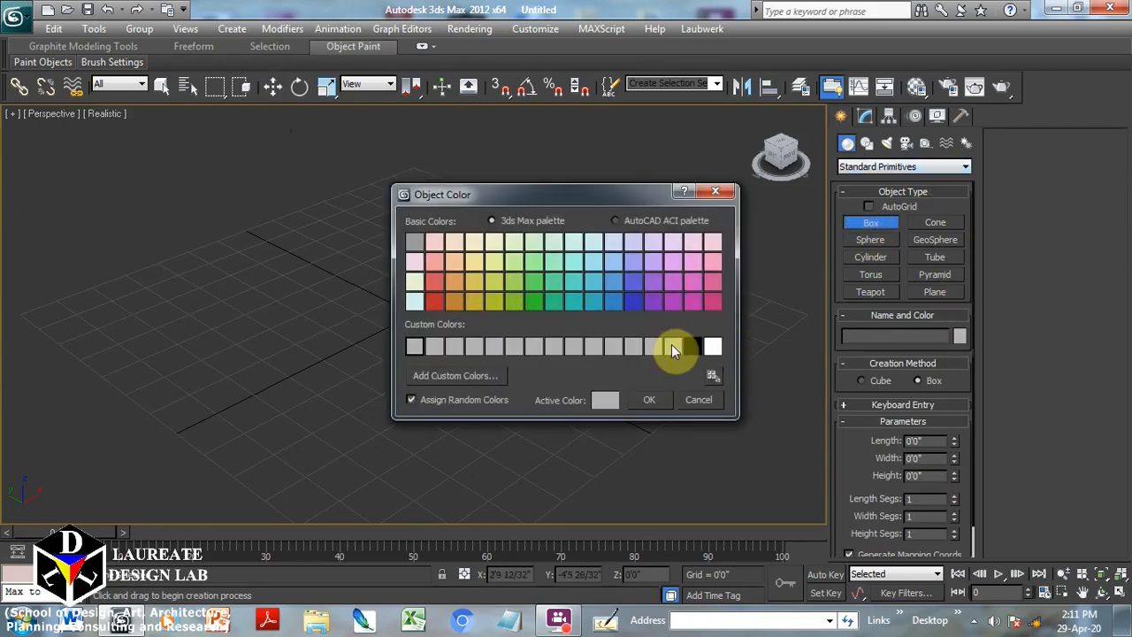
pyautogui.click(650, 400)
pyautogui.moveTo(152, 427); pyautogui.dragTo(565, 221)
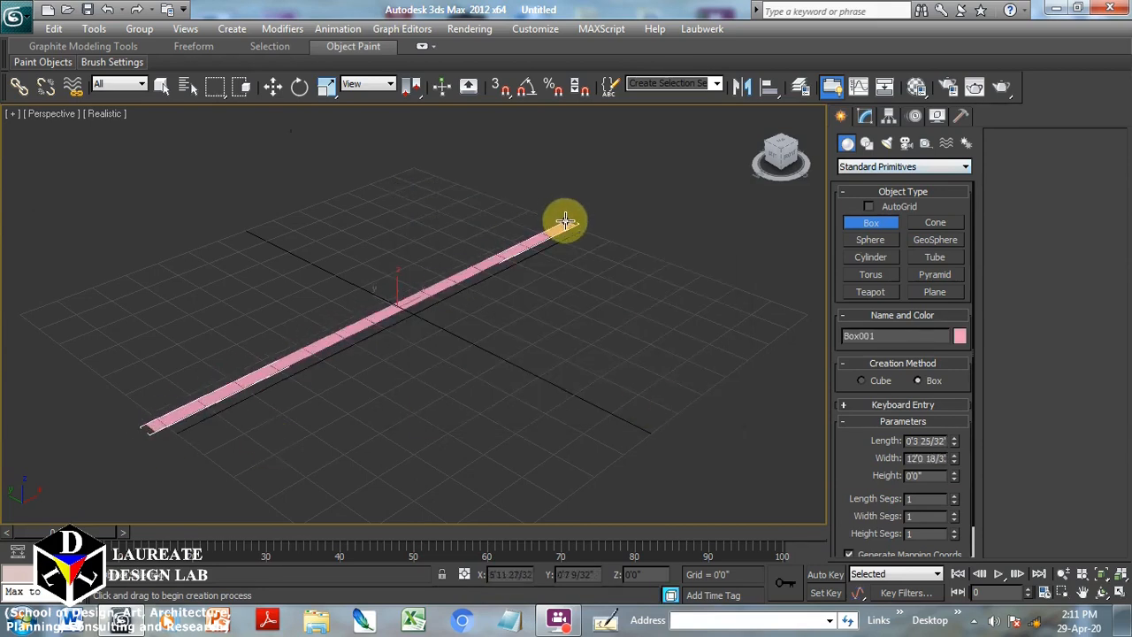
pyautogui.scroll(-3, 518, 183)
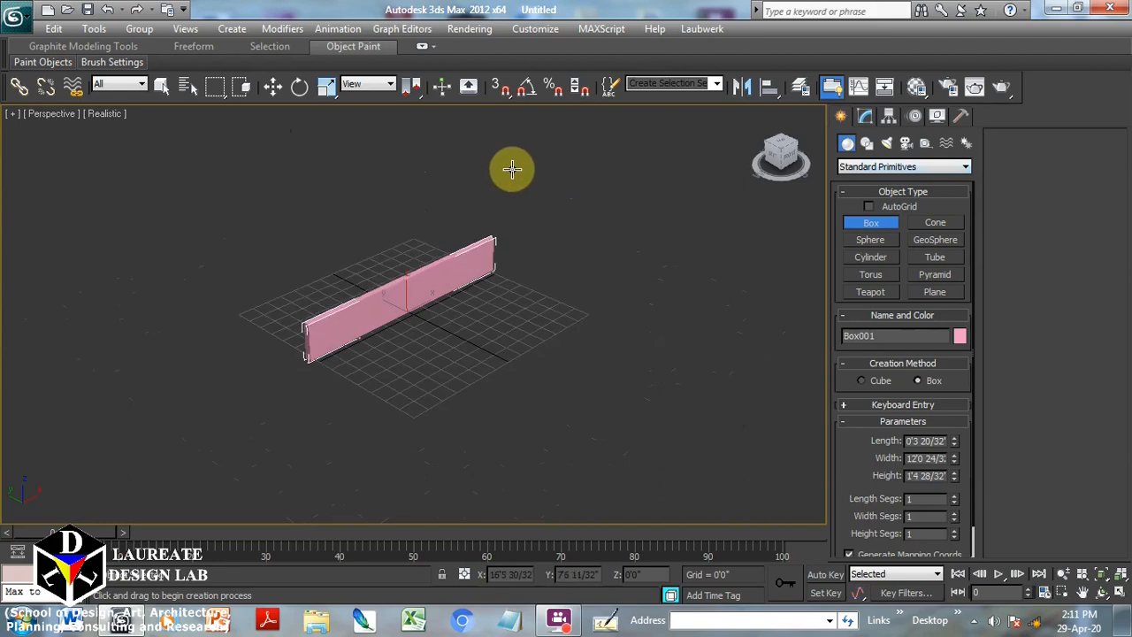
pyautogui.click(529, 87)
pyautogui.scroll(4, 444, 200)
pyautogui.moveTo(453, 202); pyautogui.dragTo(478, 222, button='middle')
pyautogui.scroll(-4, 478, 221)
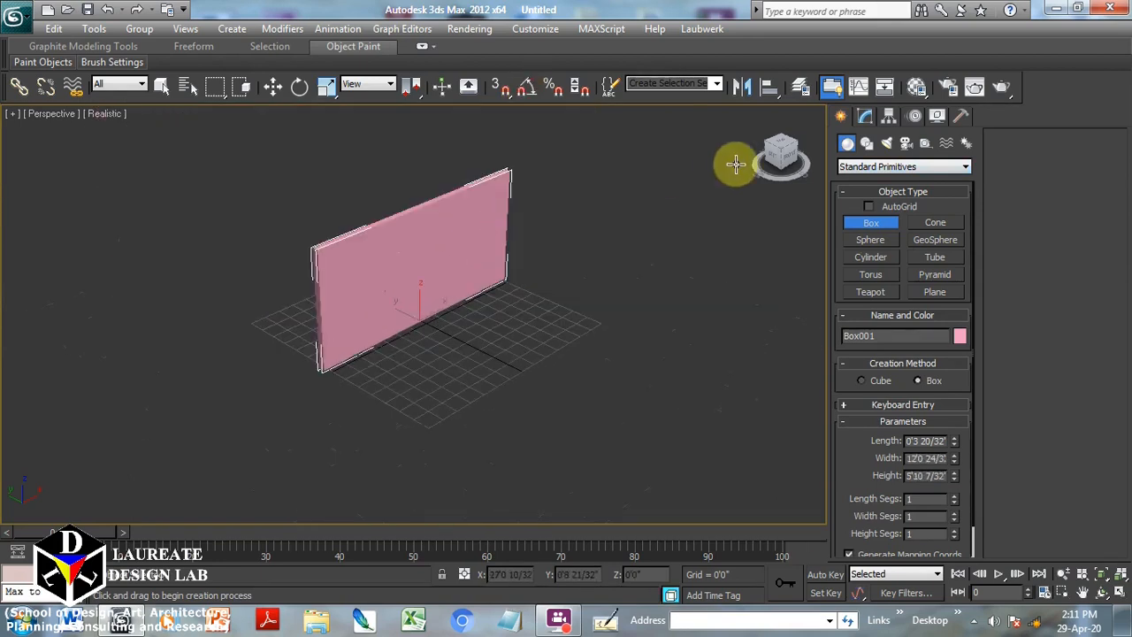
pyautogui.rightClick(770, 142)
# Create a small VRayLight plane and move it up in front of the wall, near its upper edge
pyautogui.click(887, 143)
pyautogui.click(871, 222)
pyautogui.moveTo(440, 359); pyautogui.dragTo(468, 240)
pyautogui.press('w')
pyautogui.keyDown('alt'); pyautogui.moveTo(468, 240); pyautogui.dragTo(485, 274, button='middle'); pyautogui.keyUp('alt')
pyautogui.scroll(3, 470, 228)
pyautogui.moveTo(528, 152); pyautogui.dragTo(490, 215)
pyautogui.keyDown('alt'); pyautogui.moveTo(490, 215); pyautogui.dragTo(566, 172, button='middle'); pyautogui.keyUp('alt')
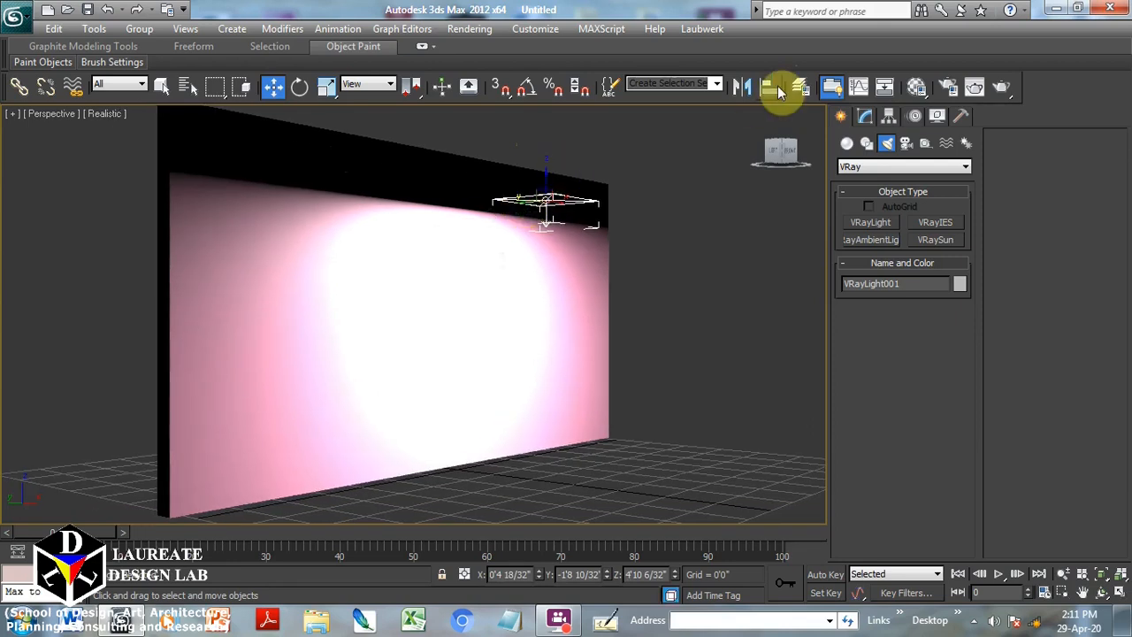
# Open the environment settings, delete the existing atmosphere effect and add a new VRayEnvironmentFog
pyautogui.click(486, 30)
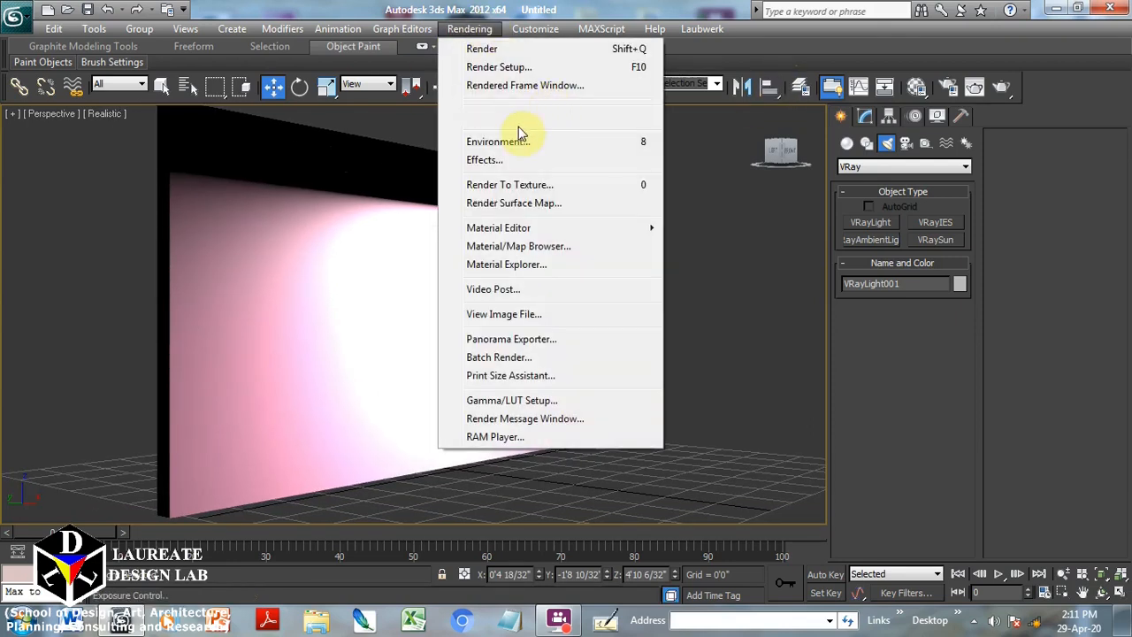
pyautogui.click(515, 143)
pyautogui.moveTo(637, 157); pyautogui.dragTo(747, 12)
pyautogui.click(741, 352)
pyautogui.click(880, 370)
pyautogui.click(878, 351)
pyautogui.click(727, 107)
pyautogui.click(791, 295)
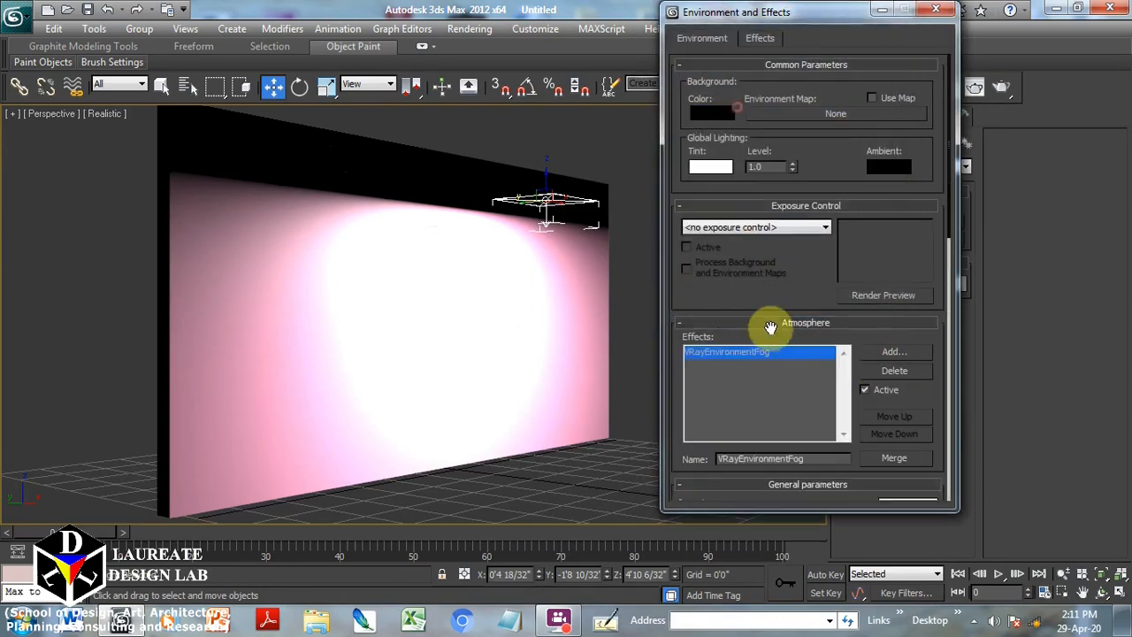
# Add VRayLight001 to the lights list of the VRayEnvironmentFog nodes
pyautogui.moveTo(770, 324); pyautogui.dragTo(791, 88)
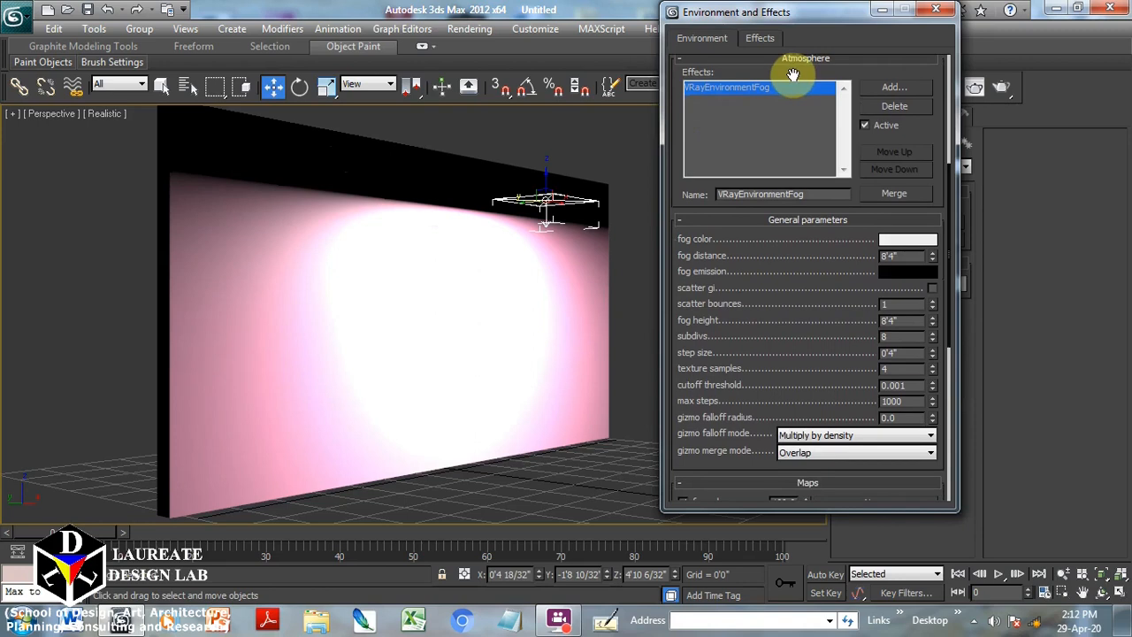
pyautogui.moveTo(723, 452); pyautogui.dragTo(934, 114)
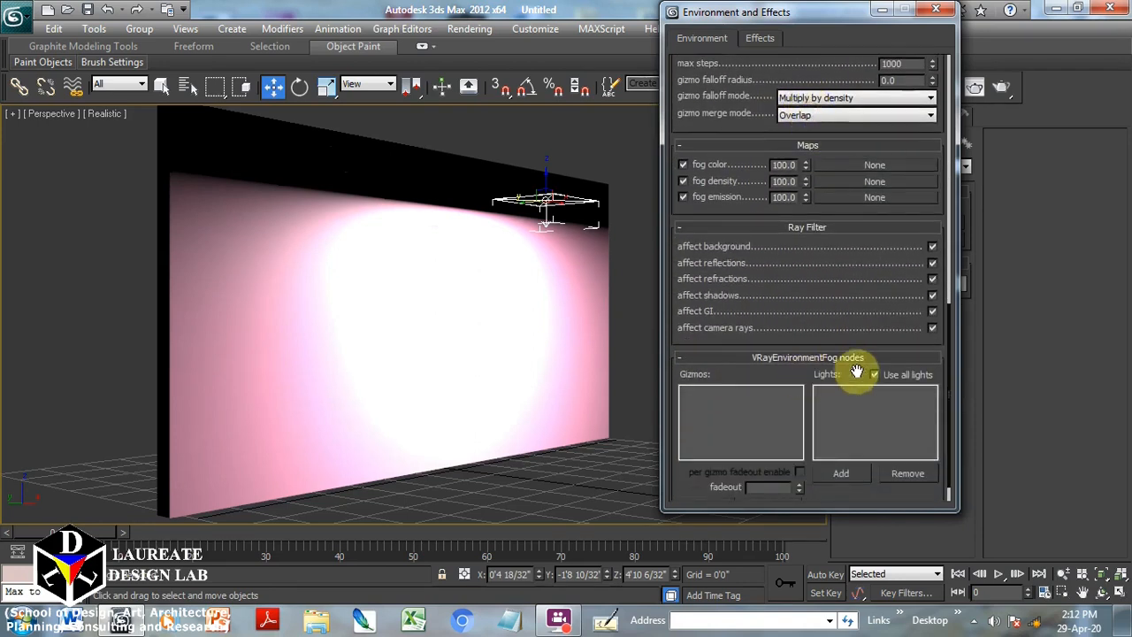
pyautogui.click(867, 474)
pyautogui.click(535, 199)
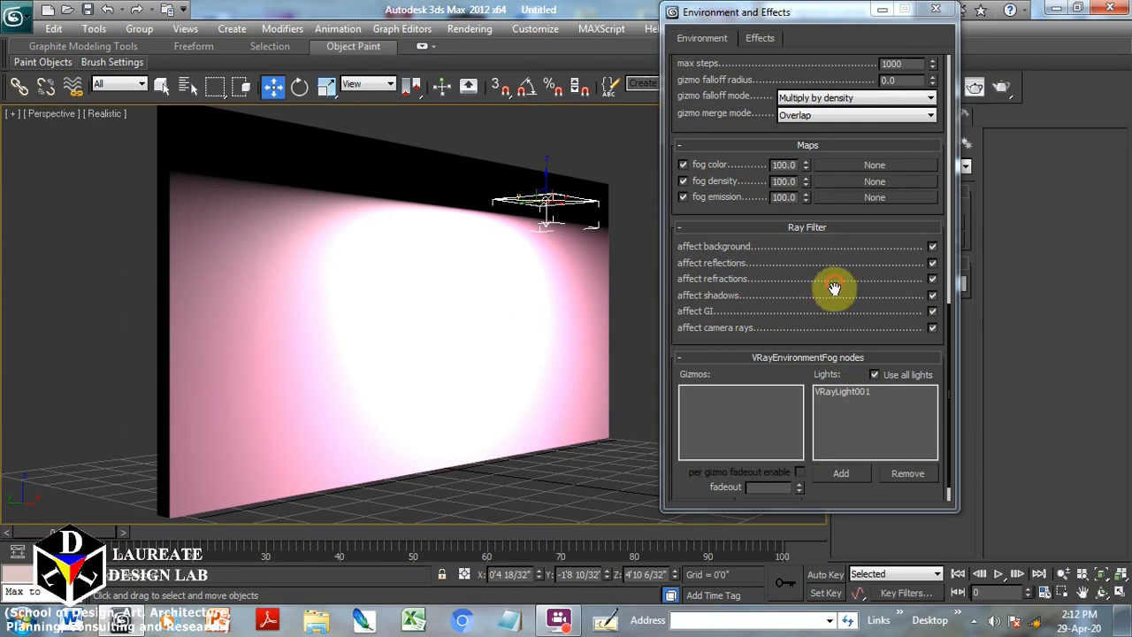
# Set the fog color to white and test-render the perspective view, stopping the render early
pyautogui.moveTo(834, 278); pyautogui.dragTo(808, 500)
pyautogui.moveTo(827, 308); pyautogui.dragTo(827, 367)
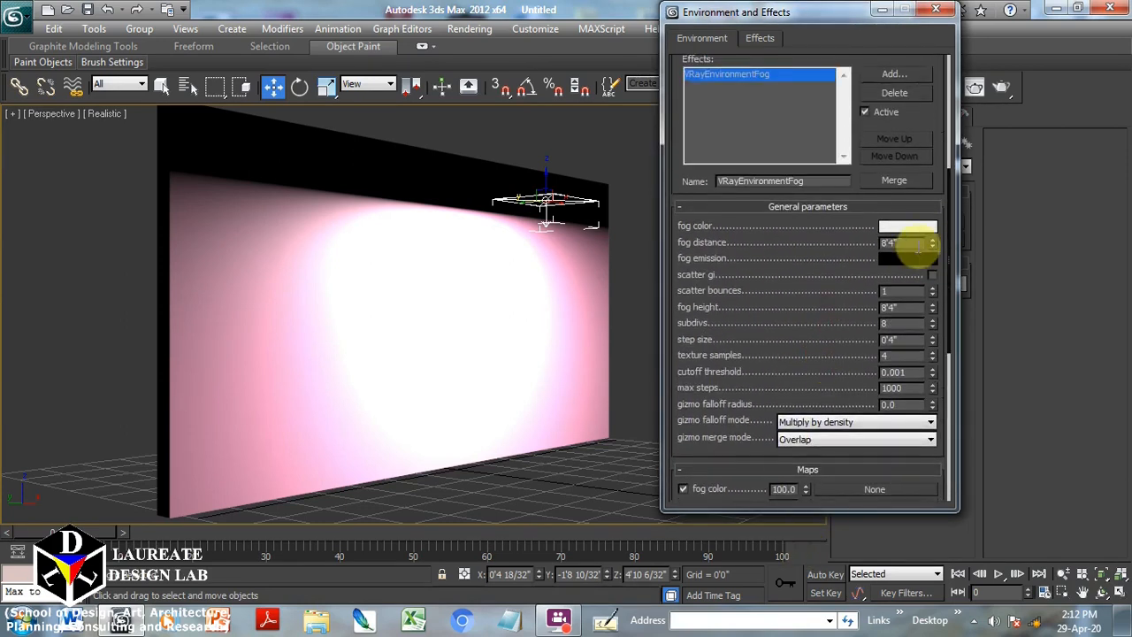
pyautogui.click(920, 228)
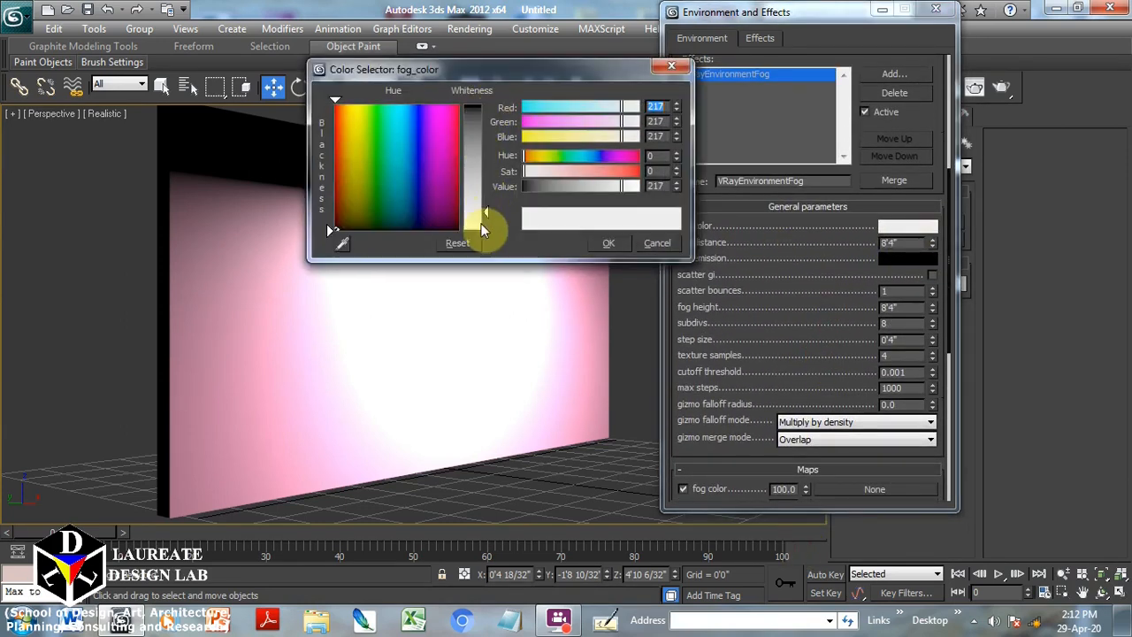
pyautogui.moveTo(483, 230); pyautogui.dragTo(483, 223)
pyautogui.click(608, 232)
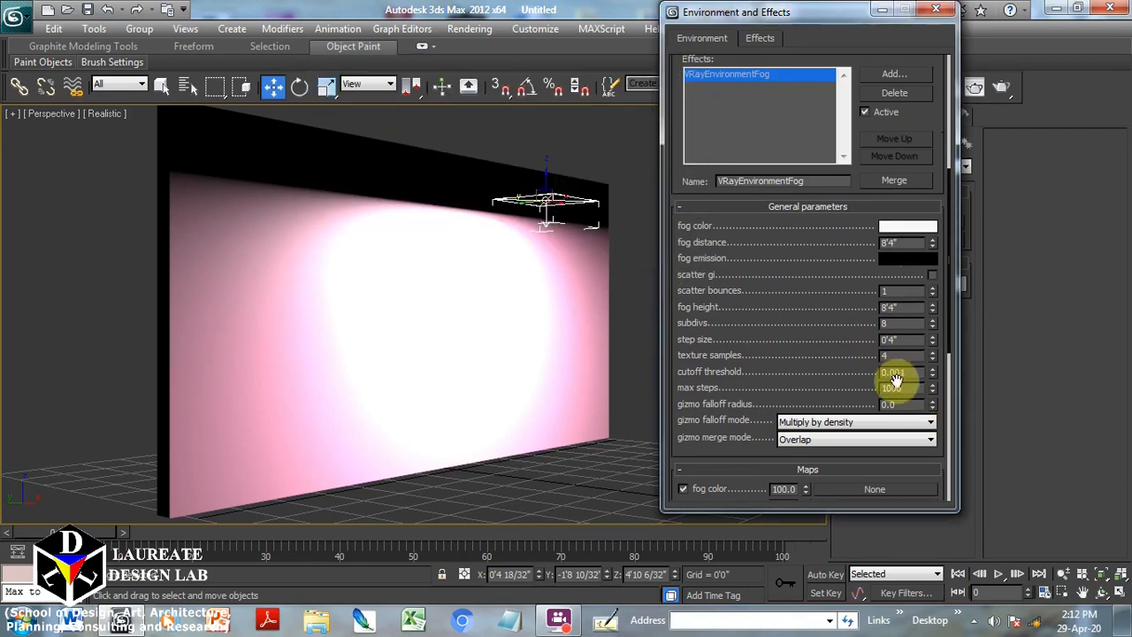
pyautogui.click(1002, 89)
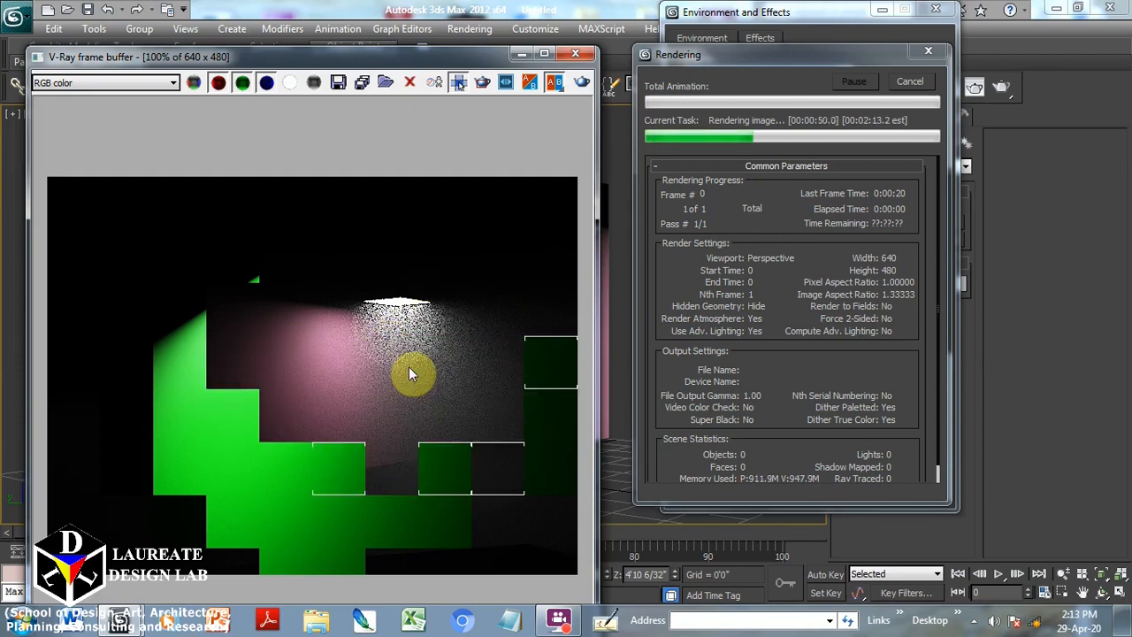
pyautogui.click(924, 82)
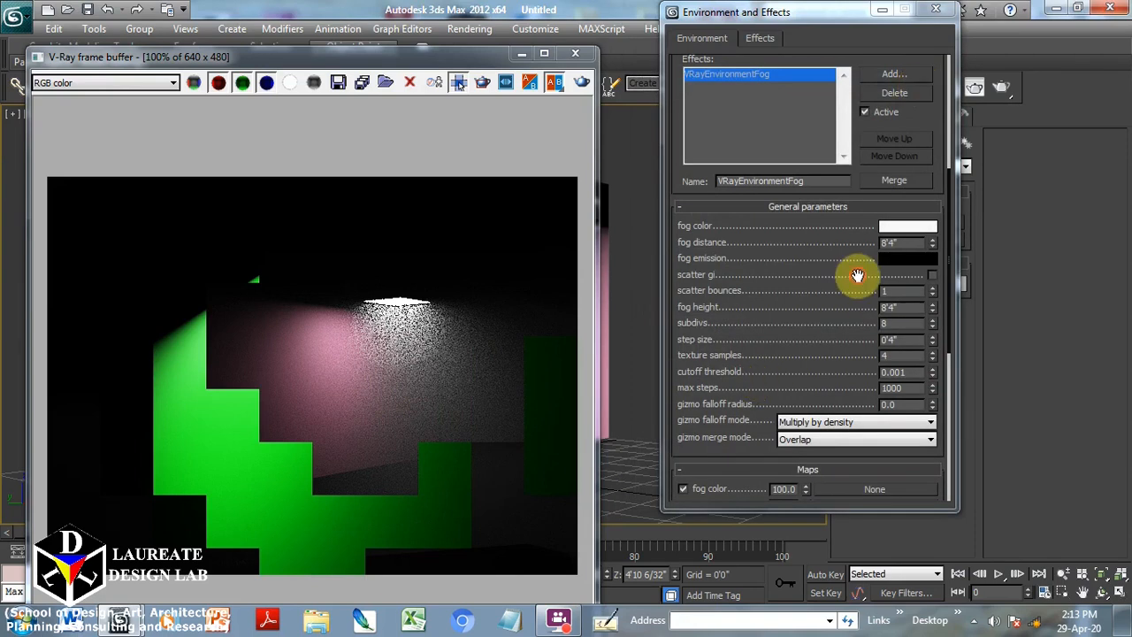
# Set the fog distance to 24 inches and render the perspective view again
pyautogui.scroll(-1, 855, 269)
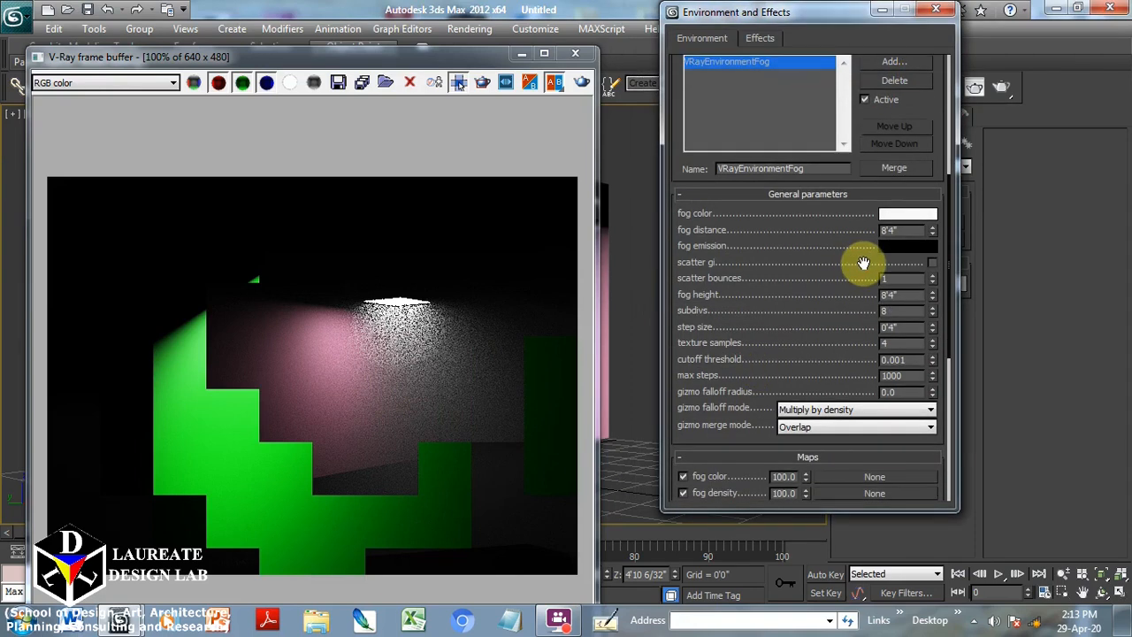
pyautogui.moveTo(863, 263); pyautogui.dragTo(864, 262)
pyautogui.doubleClick(908, 230)
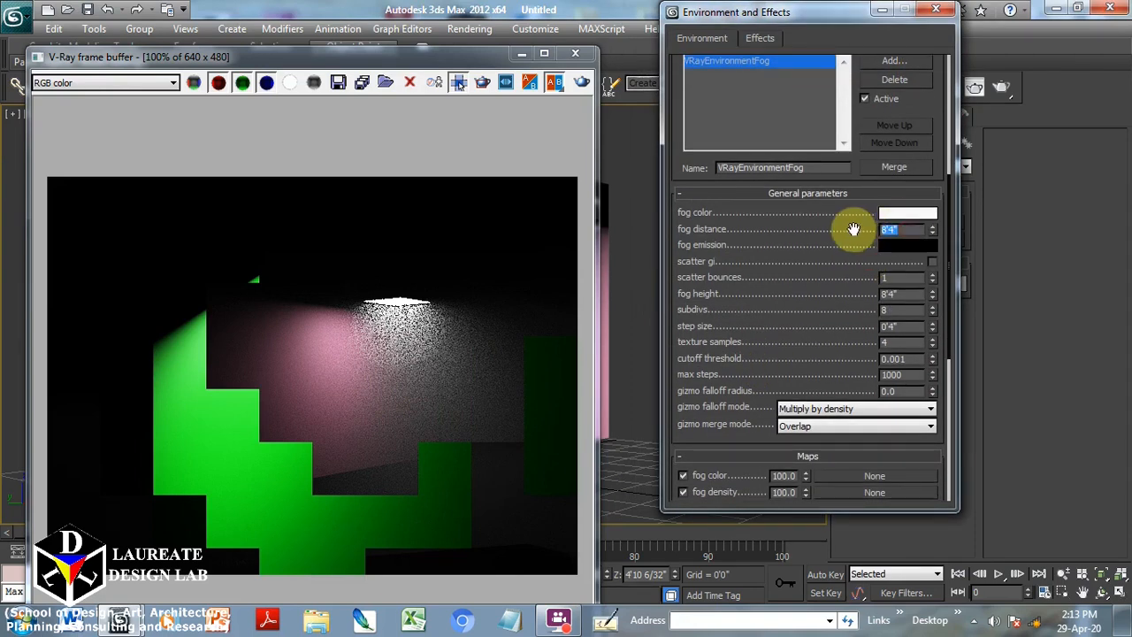
pyautogui.write('24')
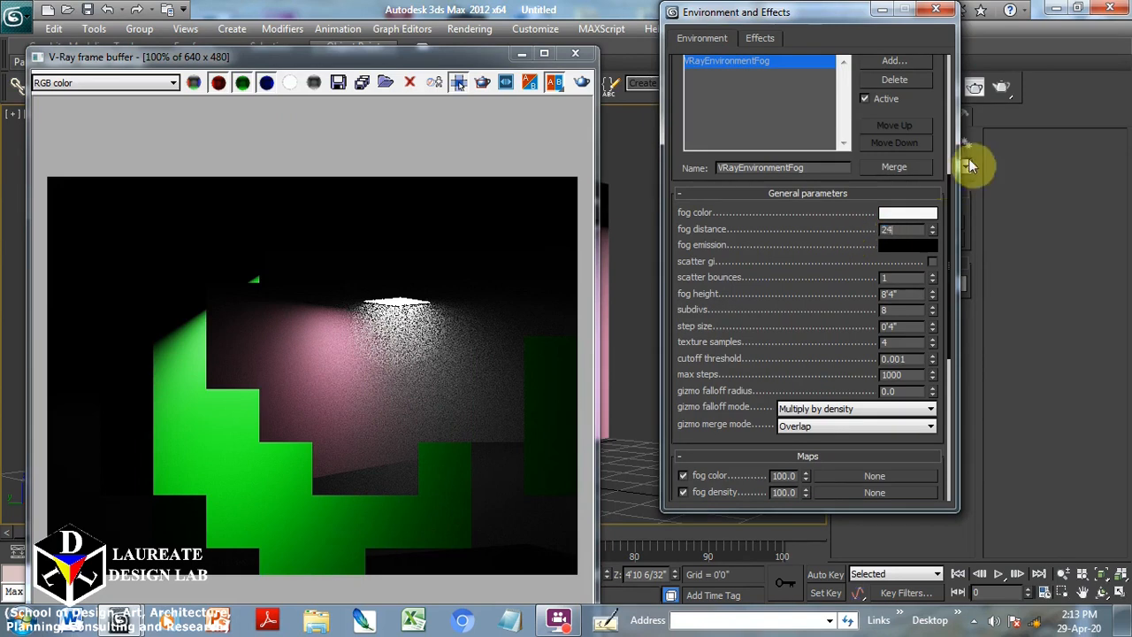
pyautogui.click(1003, 88)
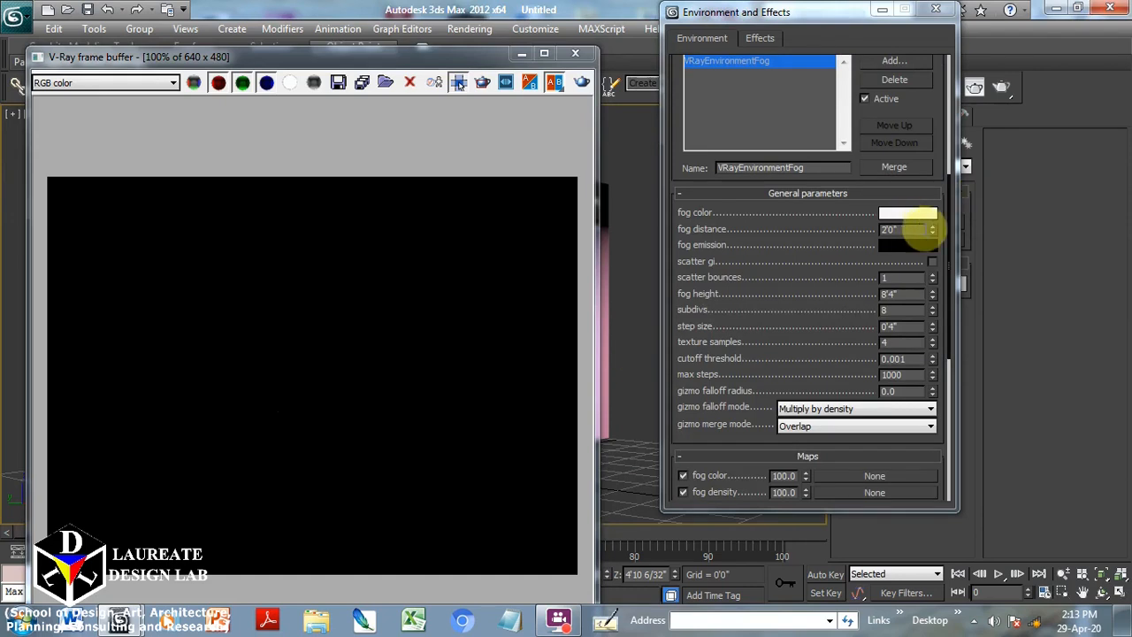
# Set the fog distance to 4' and test-render the perspective view, stopping the render early
pyautogui.click(920, 229)
pyautogui.write("4'")
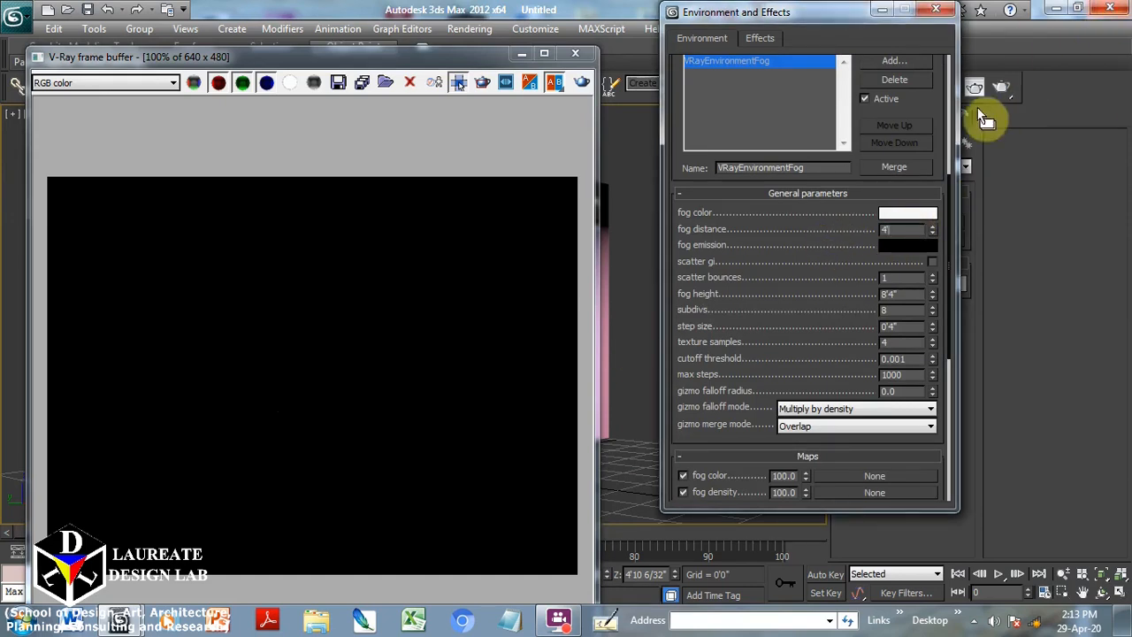
pyautogui.click(1006, 85)
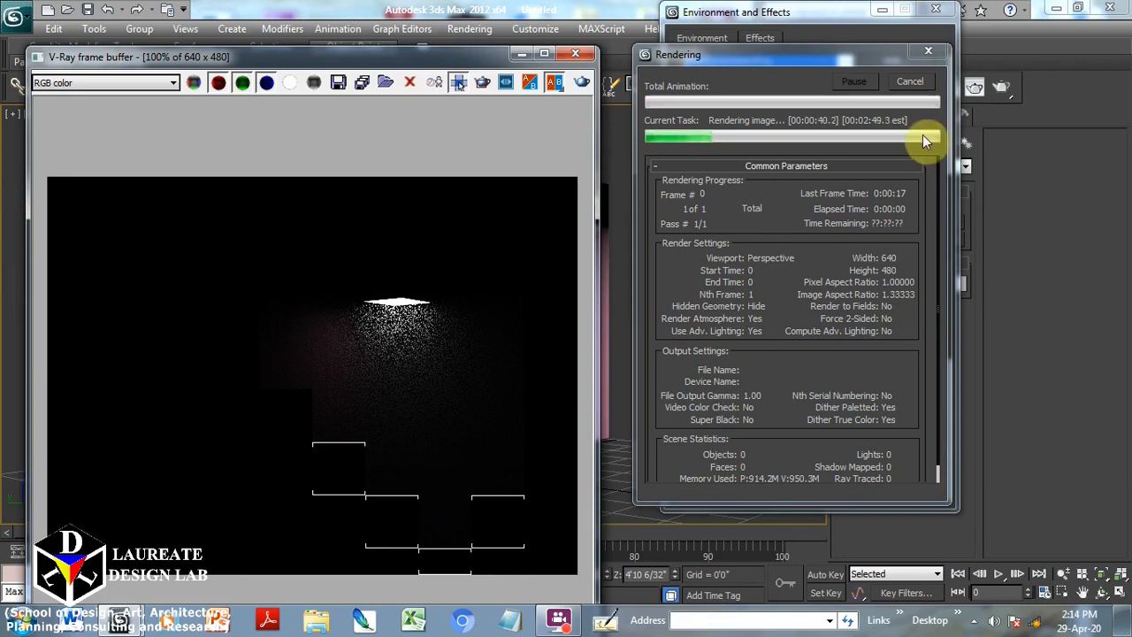
pyautogui.click(911, 83)
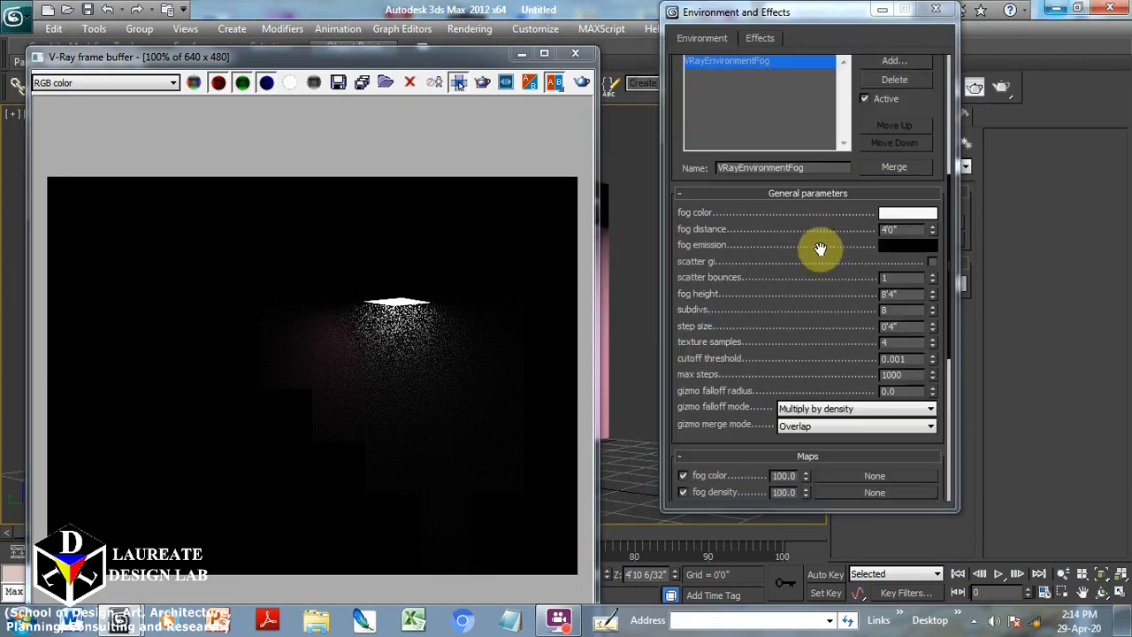
# Set the fog distance to 7' and test-render the perspective view, stopping the render early
pyautogui.doubleClick(889, 229)
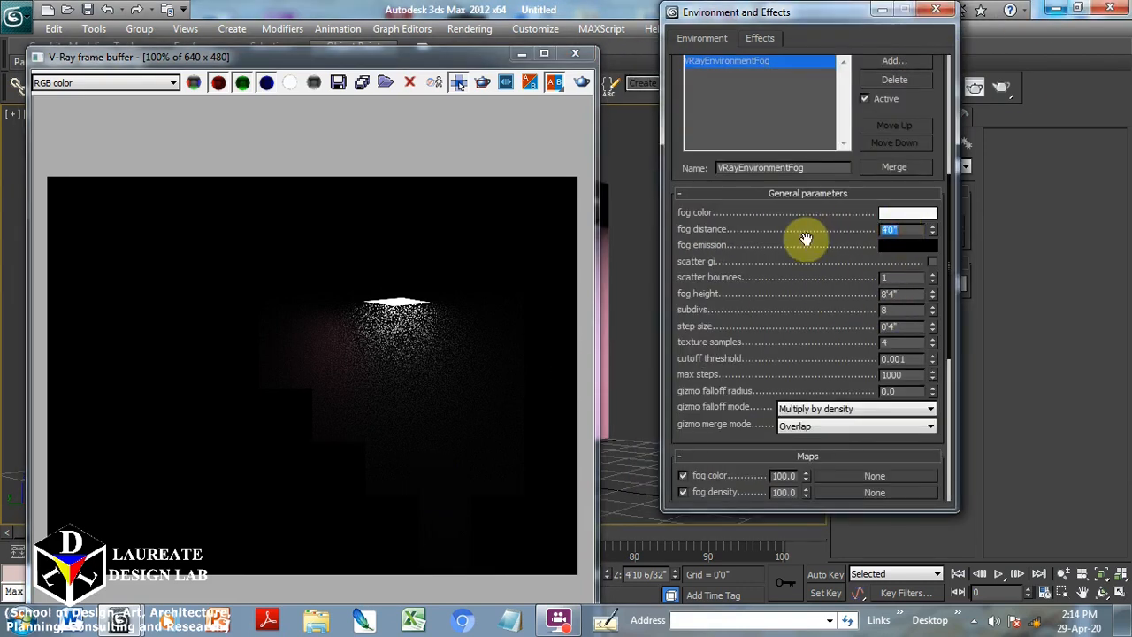
pyautogui.write('7')
pyautogui.click(1009, 83)
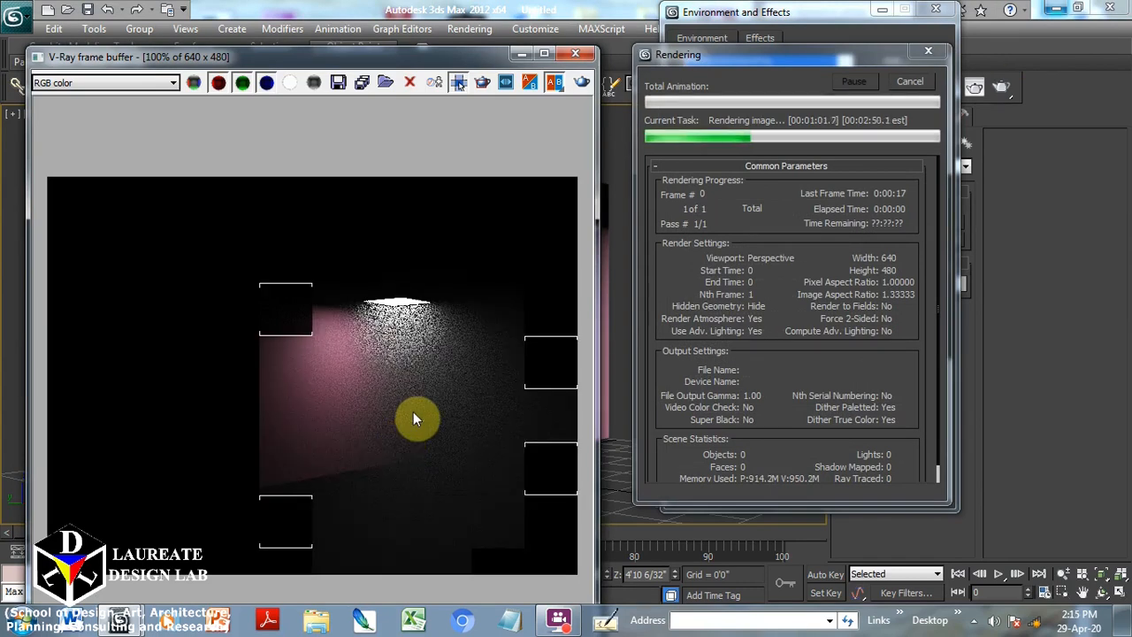
pyautogui.click(908, 86)
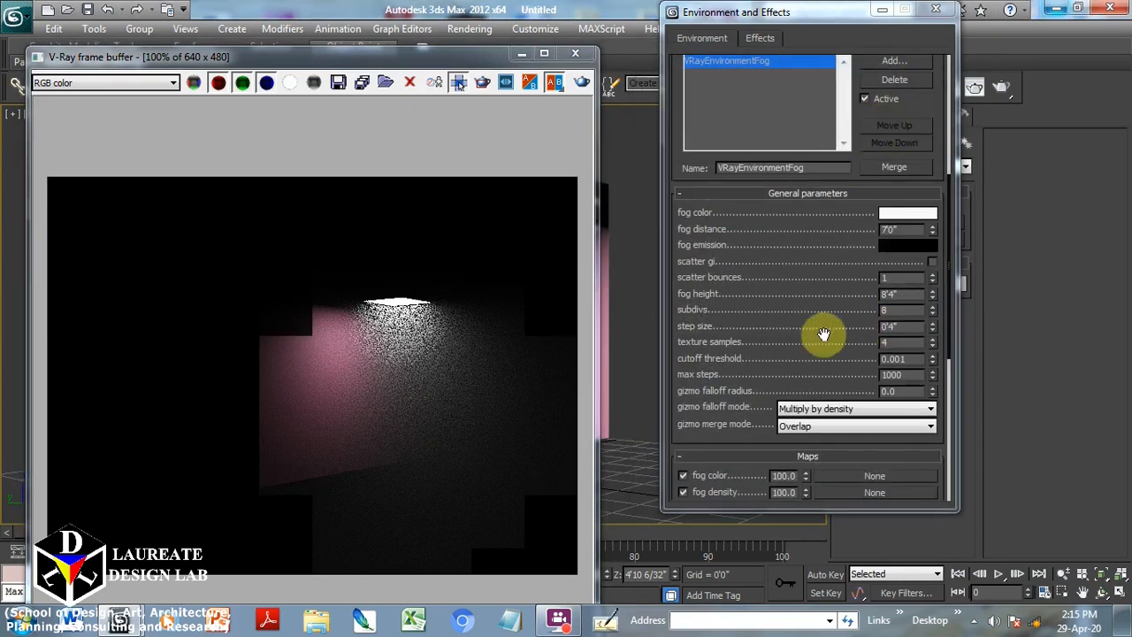
# Set the fog height to 24 inches and test-render the perspective view
pyautogui.moveTo(824, 335); pyautogui.dragTo(828, 298)
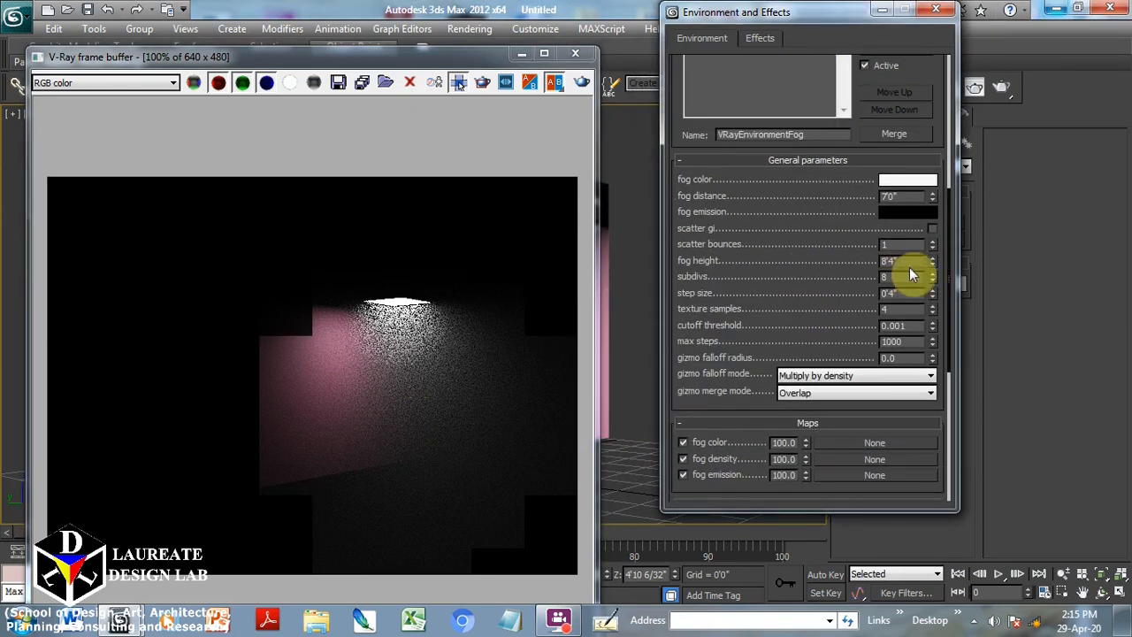
pyautogui.moveTo(913, 262); pyautogui.dragTo(845, 256)
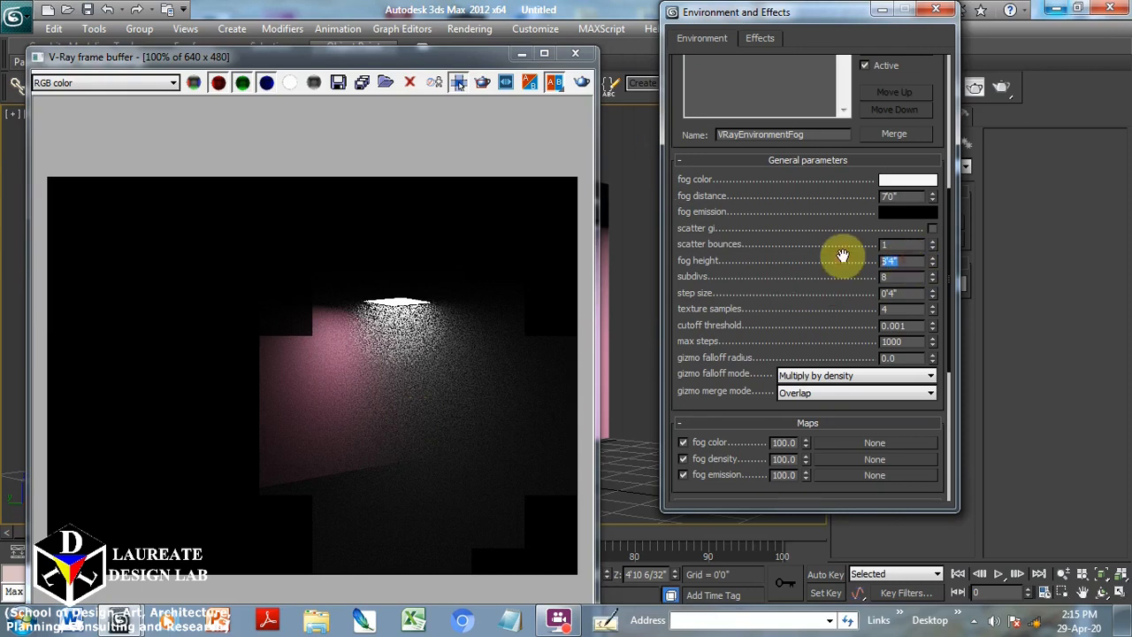
pyautogui.write('24')
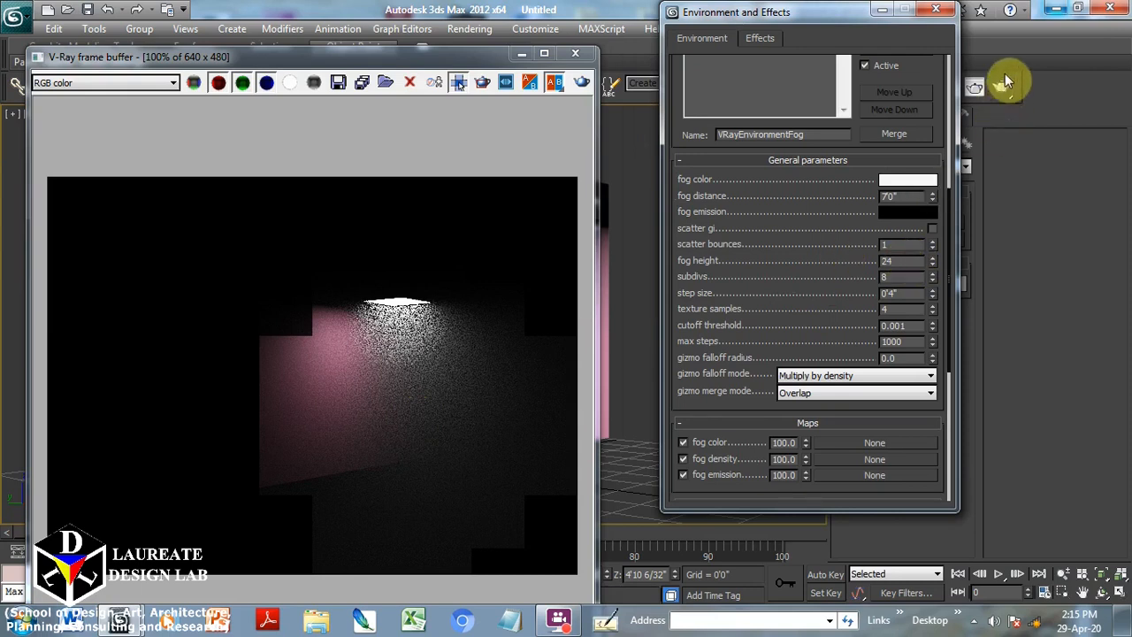
pyautogui.click(1005, 82)
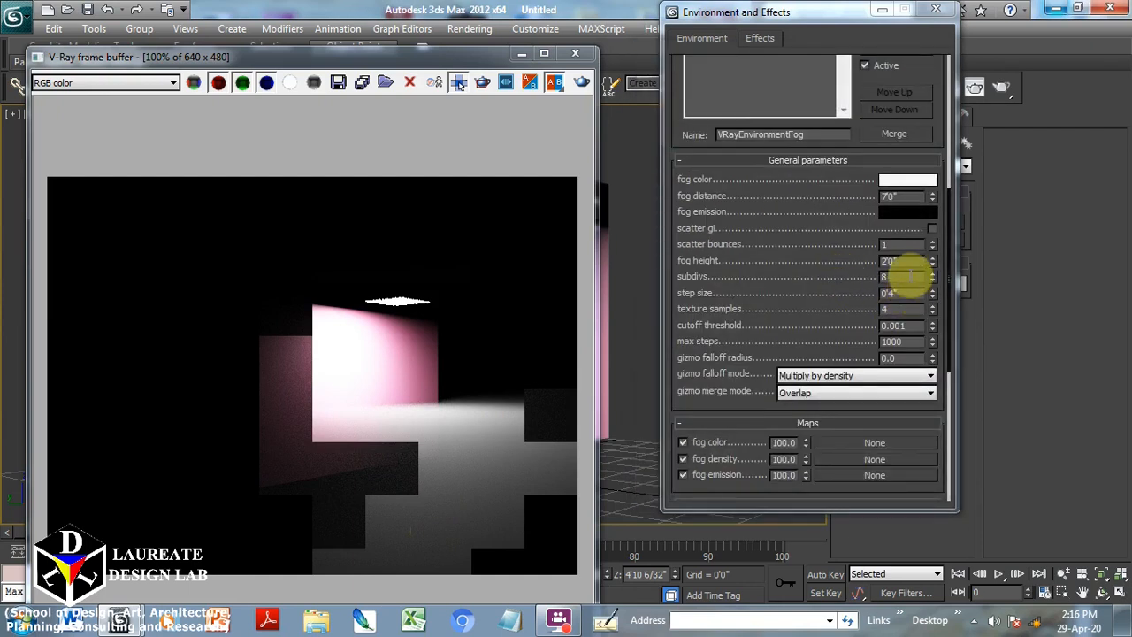
# Set the fog height to 1'0" and test-render the perspective view, stopping the render early
pyautogui.moveTo(902, 261); pyautogui.dragTo(871, 260)
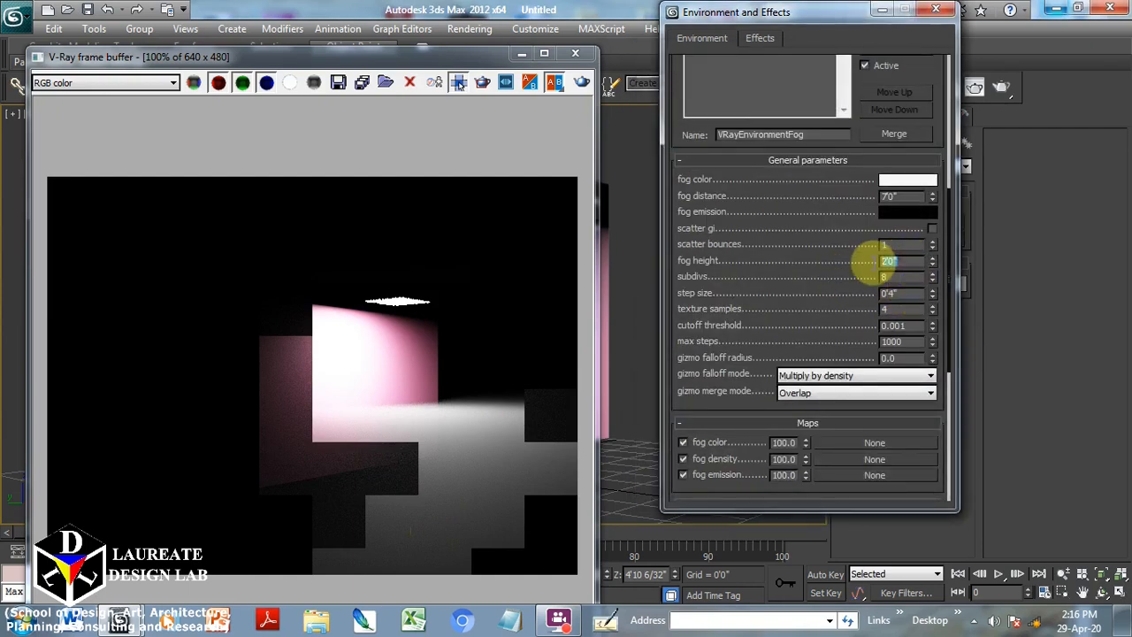
pyautogui.click(1002, 88)
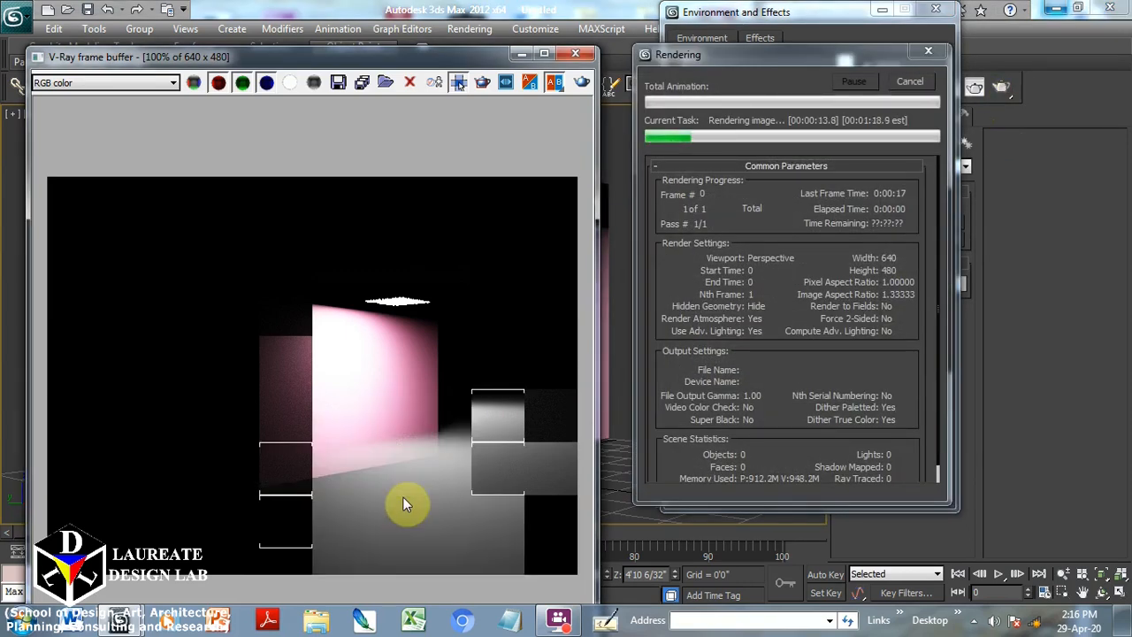
pyautogui.click(911, 81)
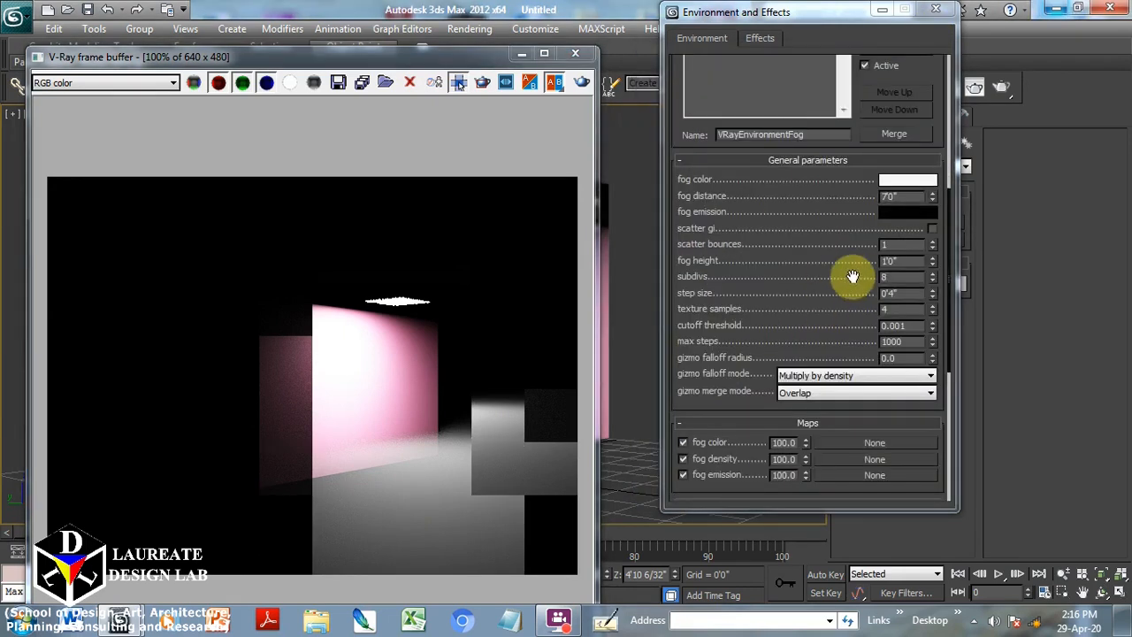
# Set the fog height to 6 inches and test-render the perspective view
pyautogui.moveTo(905, 262); pyautogui.dragTo(856, 263)
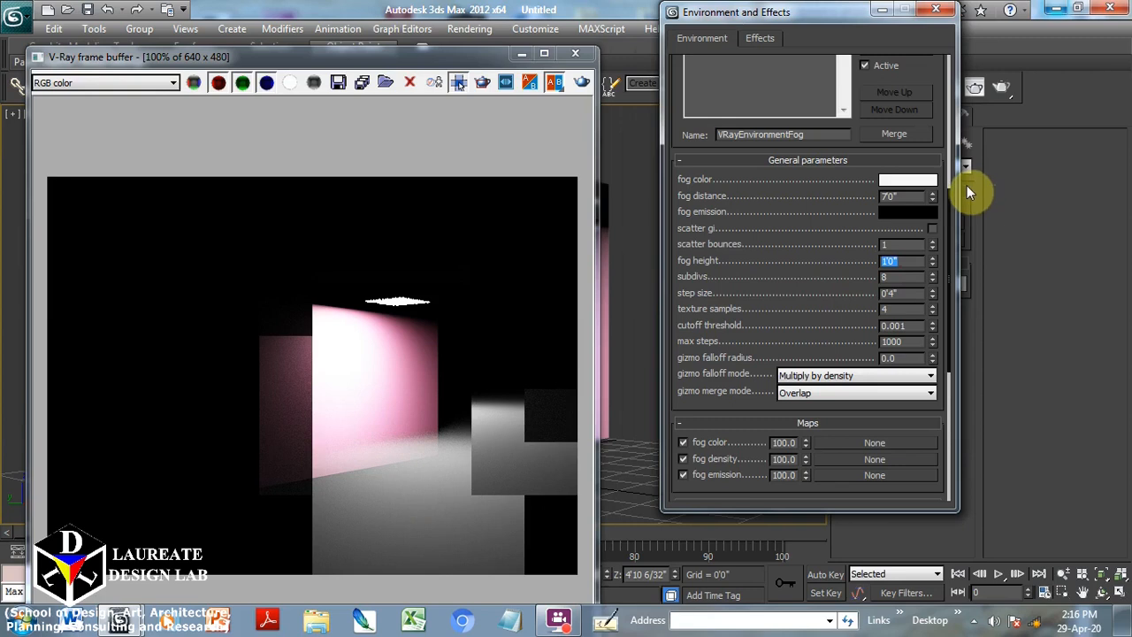
pyautogui.write('6')
pyautogui.click(1002, 86)
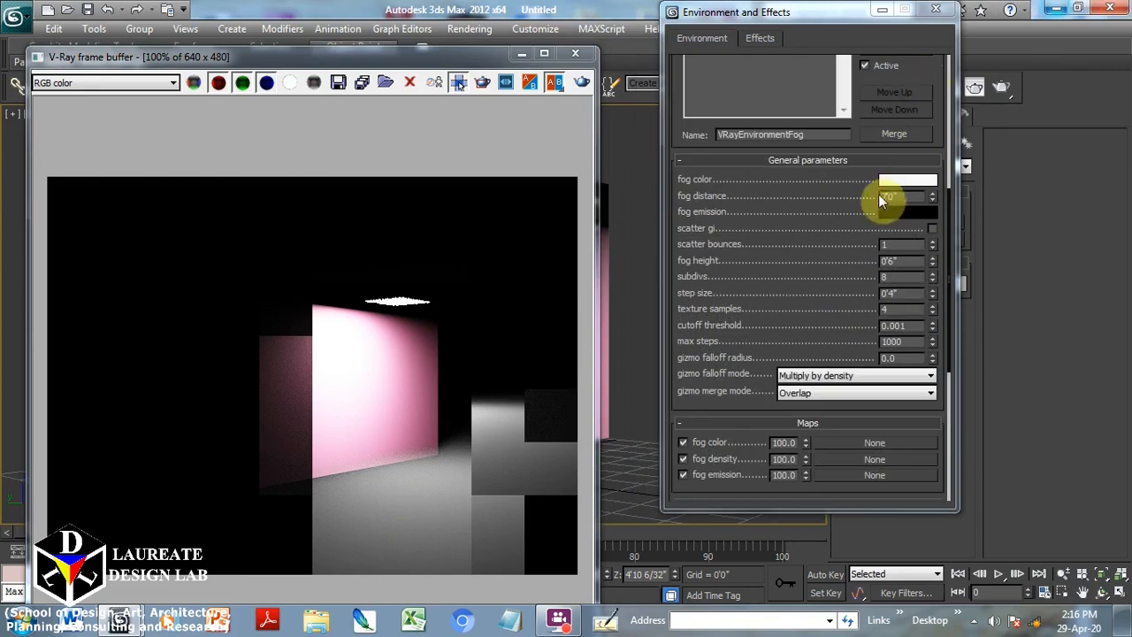
# Set the fog height to 12' and the fog distance to 8', and test-render the view, stopping it early
pyautogui.moveTo(860, 200); pyautogui.dragTo(841, 255)
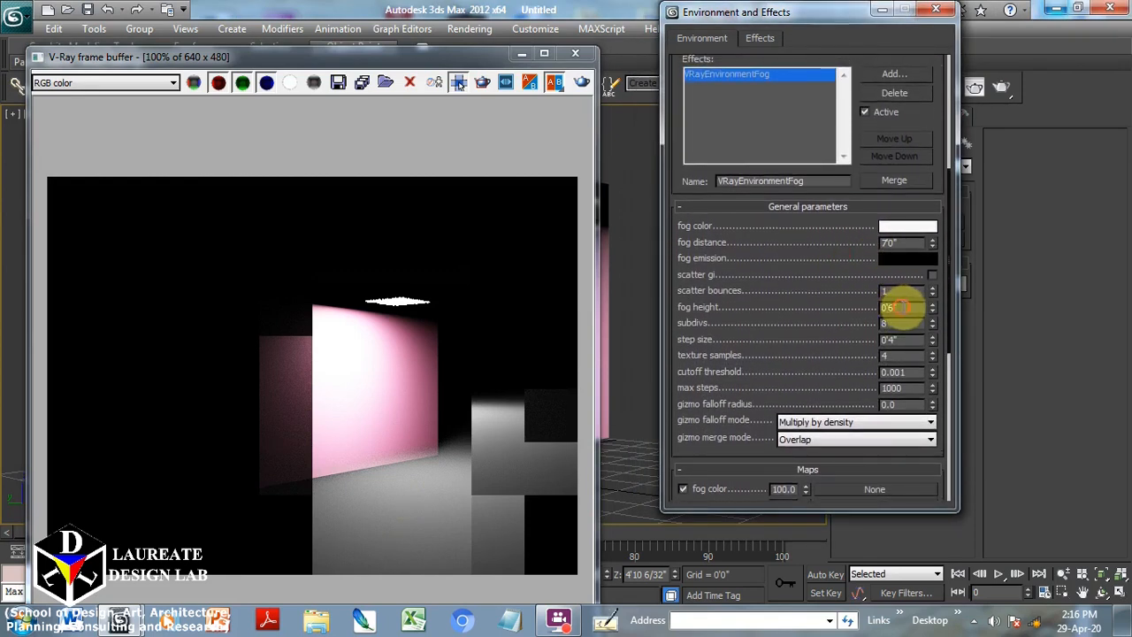
pyautogui.doubleClick(902, 307)
pyautogui.write('12')
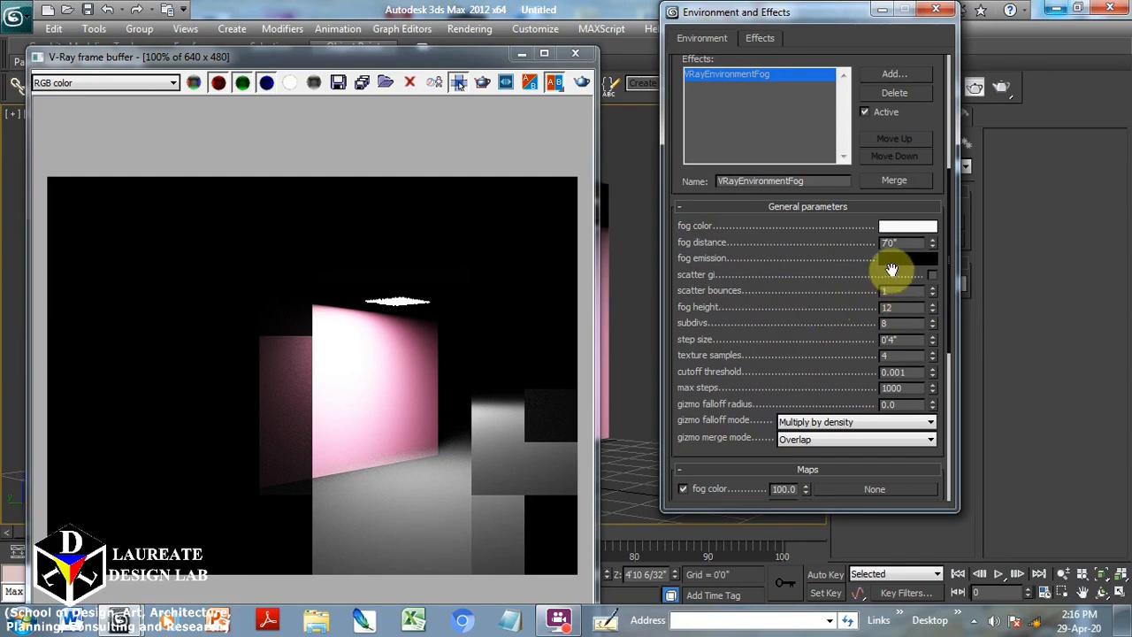
pyautogui.doubleClick(898, 242)
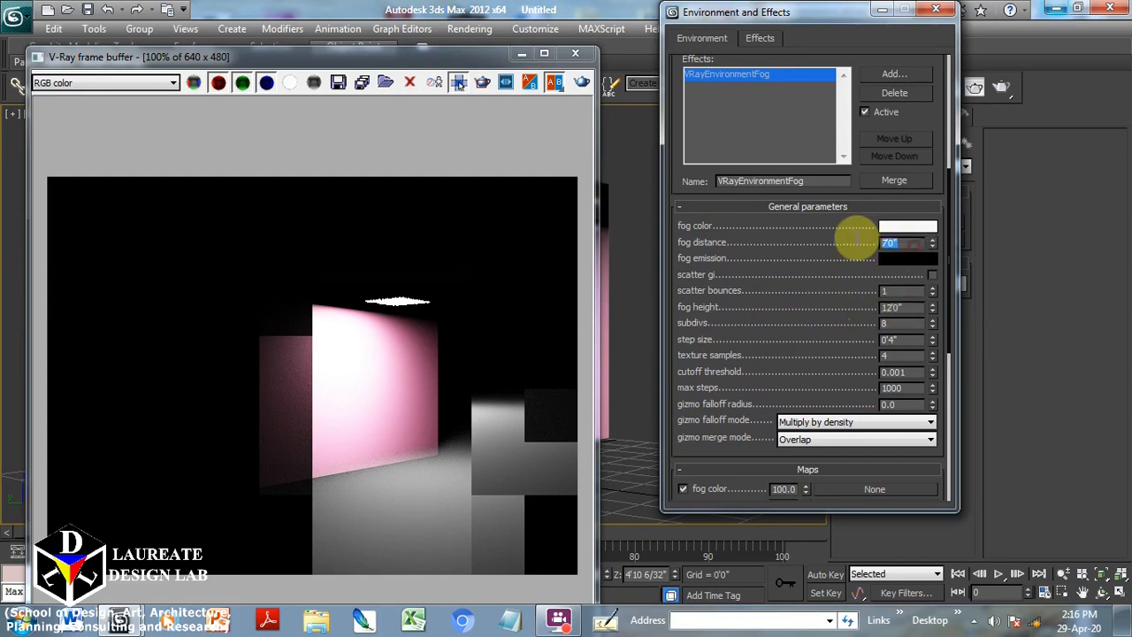
pyautogui.write('8')
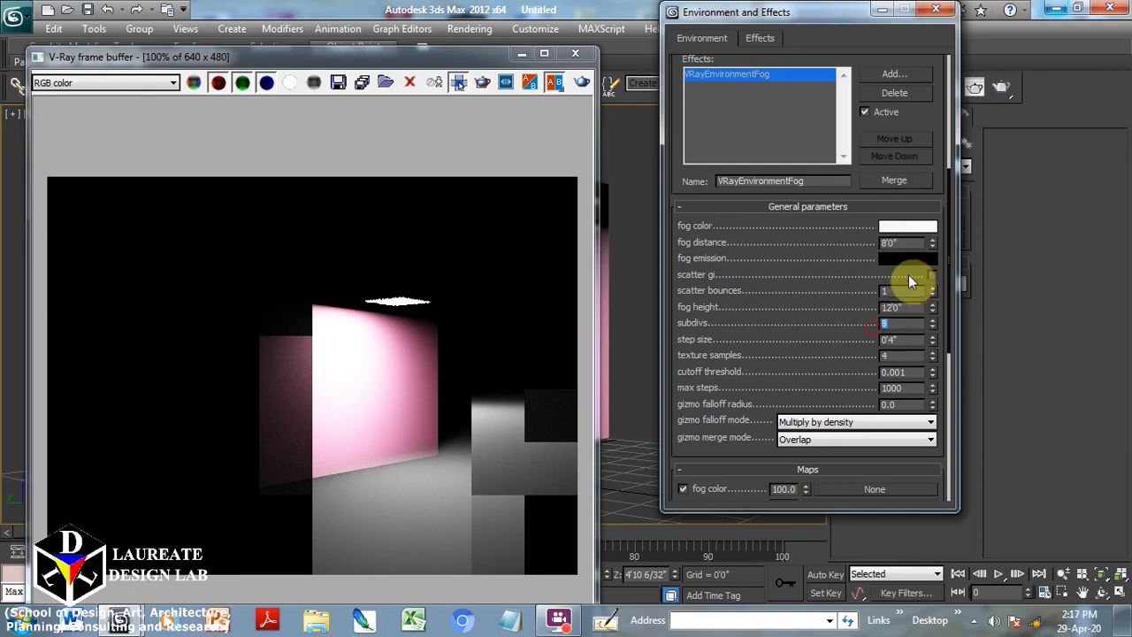
pyautogui.click(1001, 86)
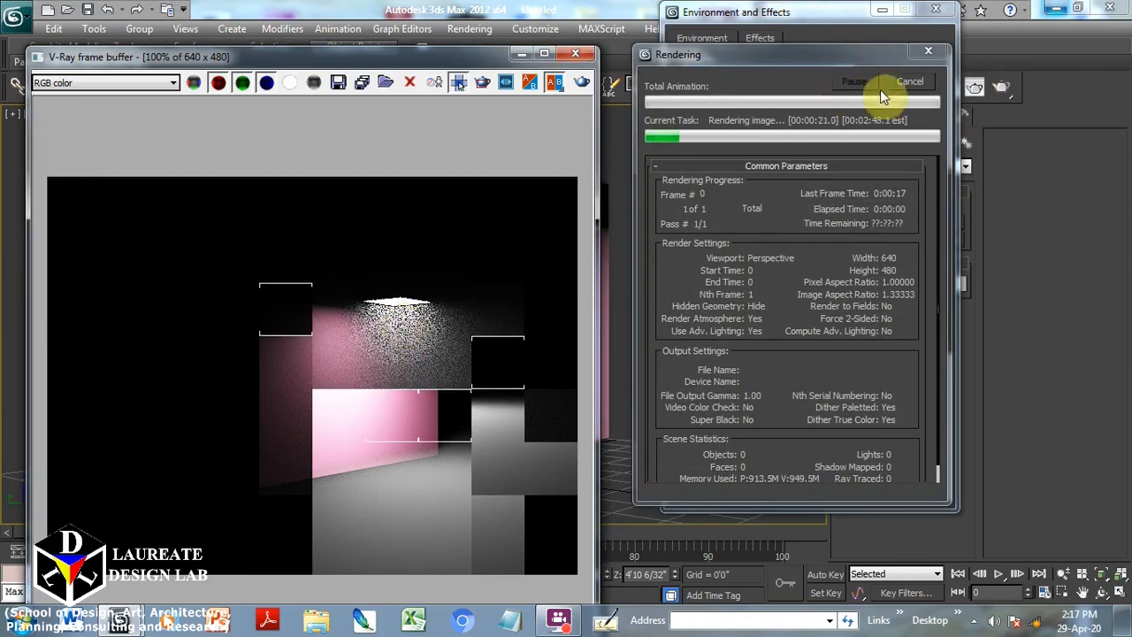
pyautogui.click(910, 80)
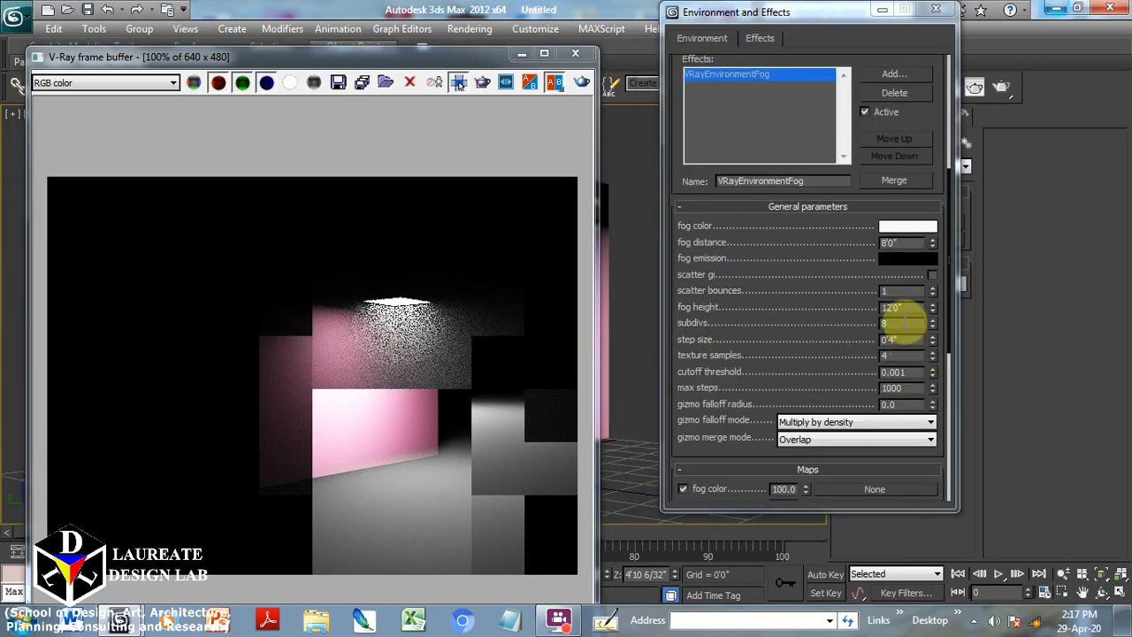
# Set the fog subdivs to 16 and test-render the perspective view, stopping the render early
pyautogui.doubleClick(902, 323)
pyautogui.write('16')
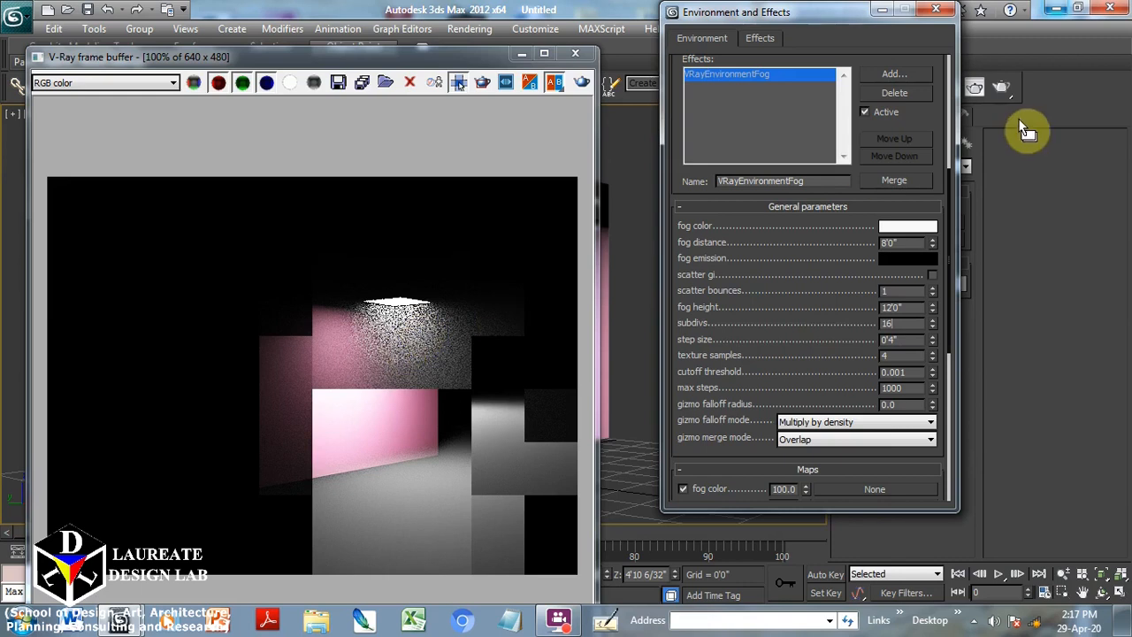
pyautogui.click(1002, 86)
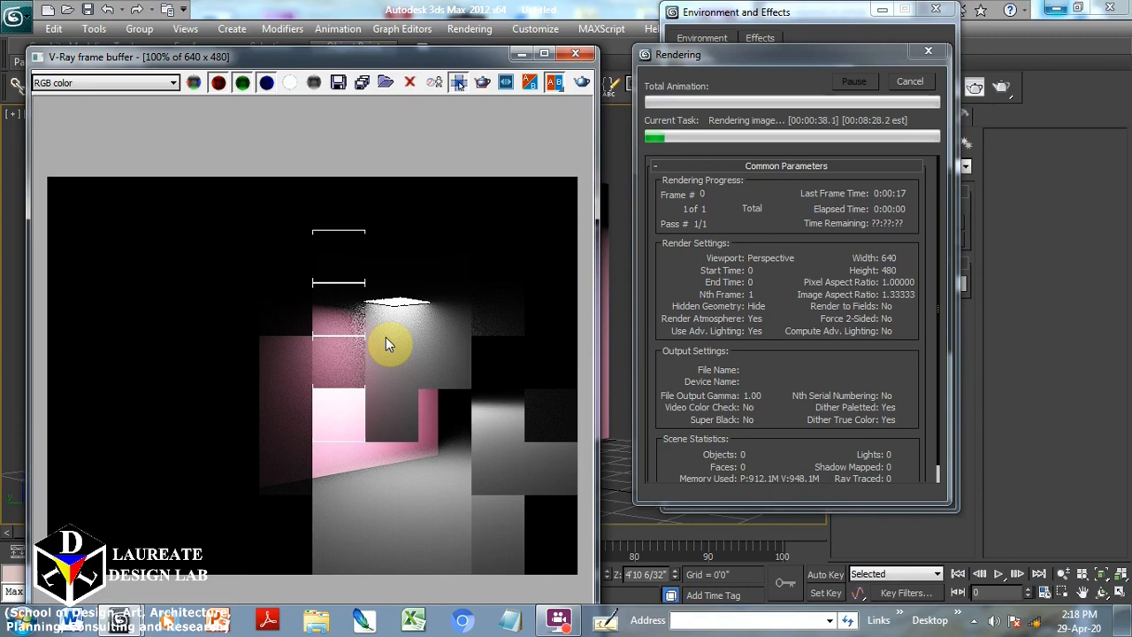
pyautogui.click(924, 81)
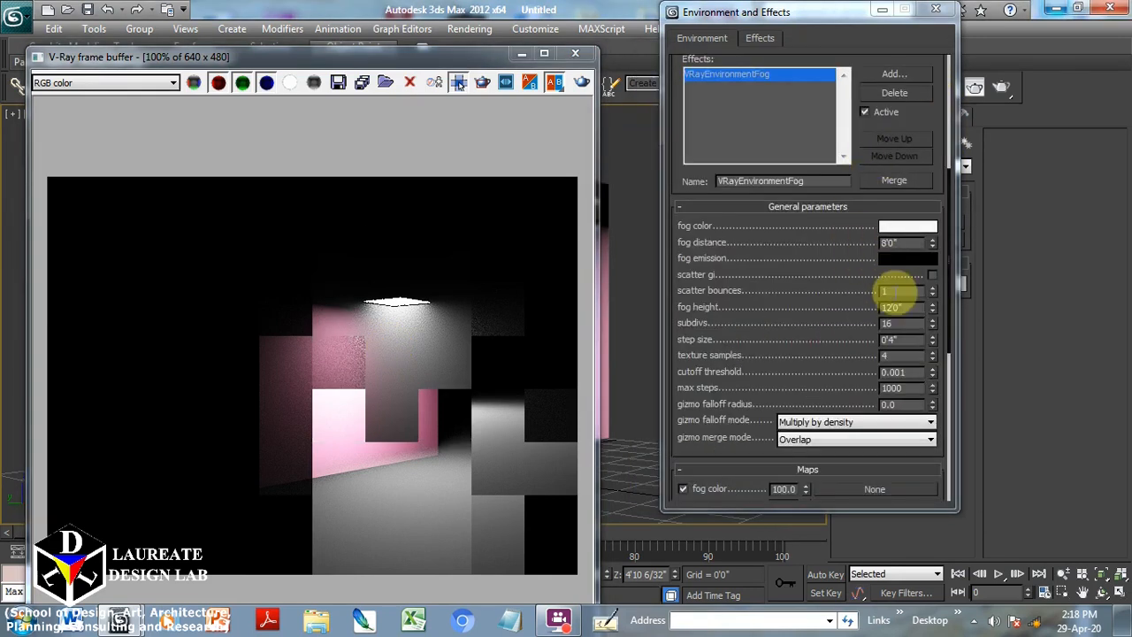
# Set the fog subdivs to 32 and test-render the perspective view, stopping the render early
pyautogui.doubleClick(893, 324)
pyautogui.write('32')
pyautogui.click(1000, 86)
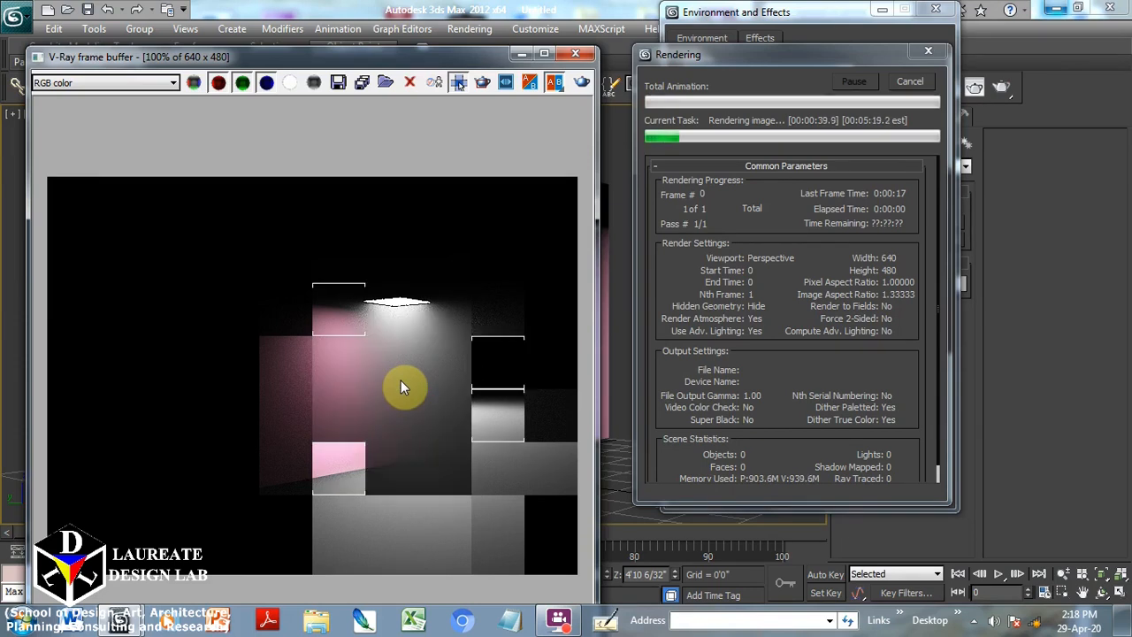
pyautogui.click(904, 83)
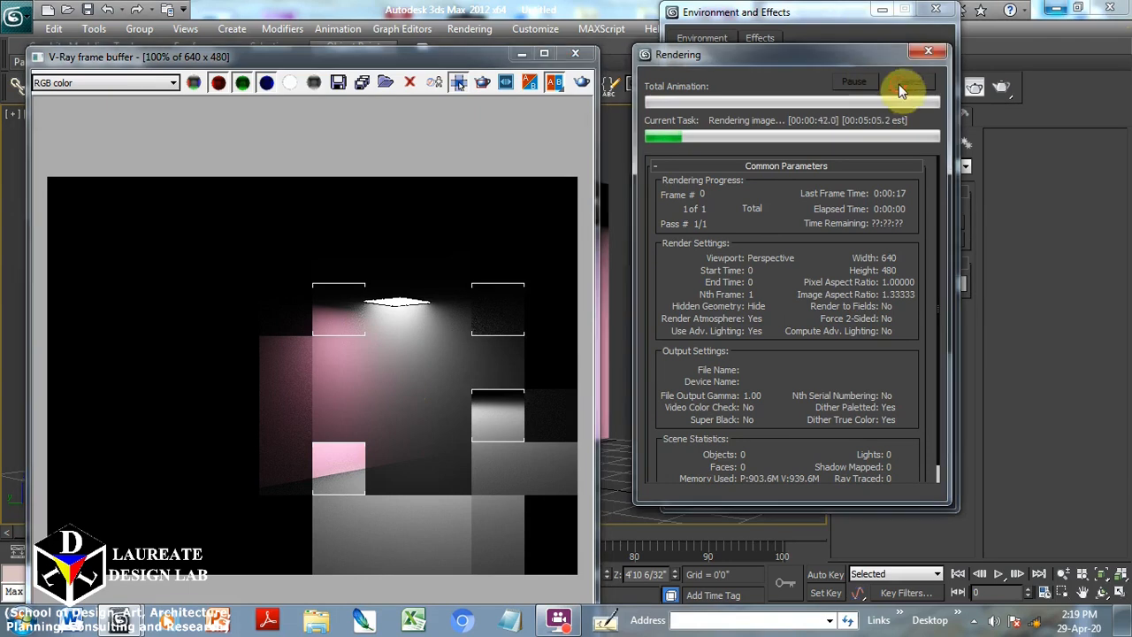
# Set the fog subdivs to 64 and test-render the perspective view, stopping the render early
pyautogui.moveTo(898, 326); pyautogui.dragTo(826, 328)
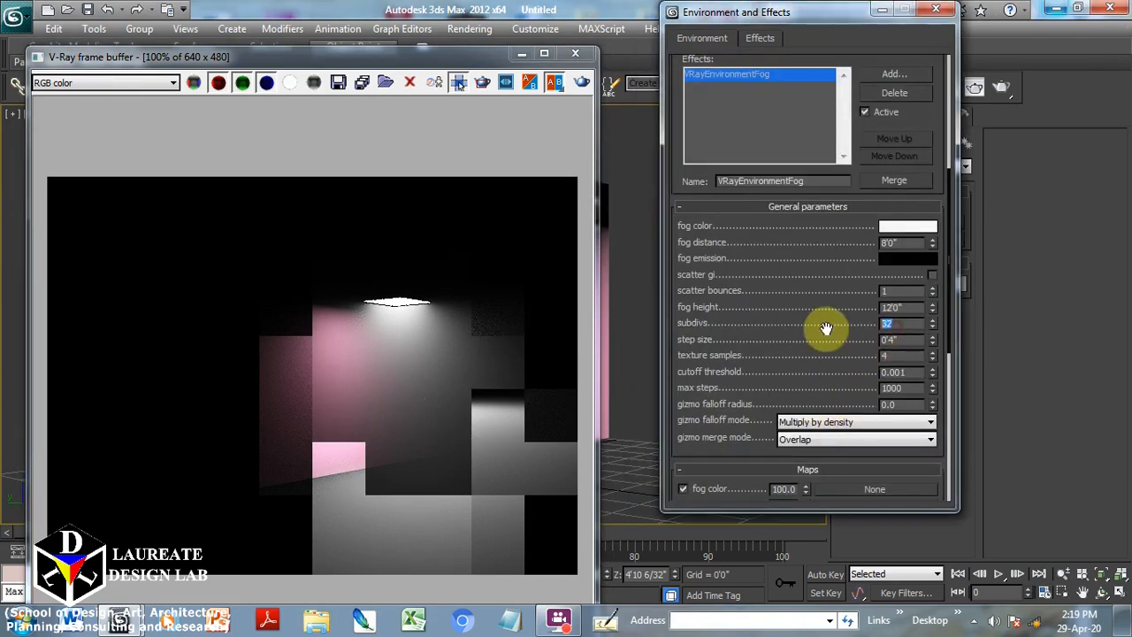
pyautogui.write('64')
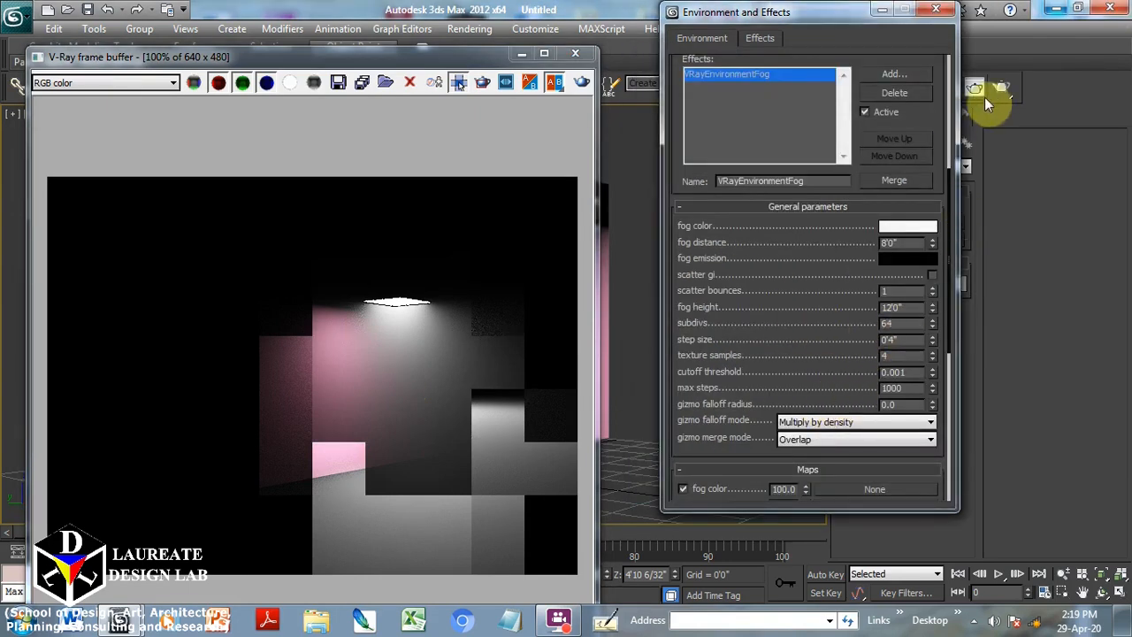
pyautogui.click(974, 88)
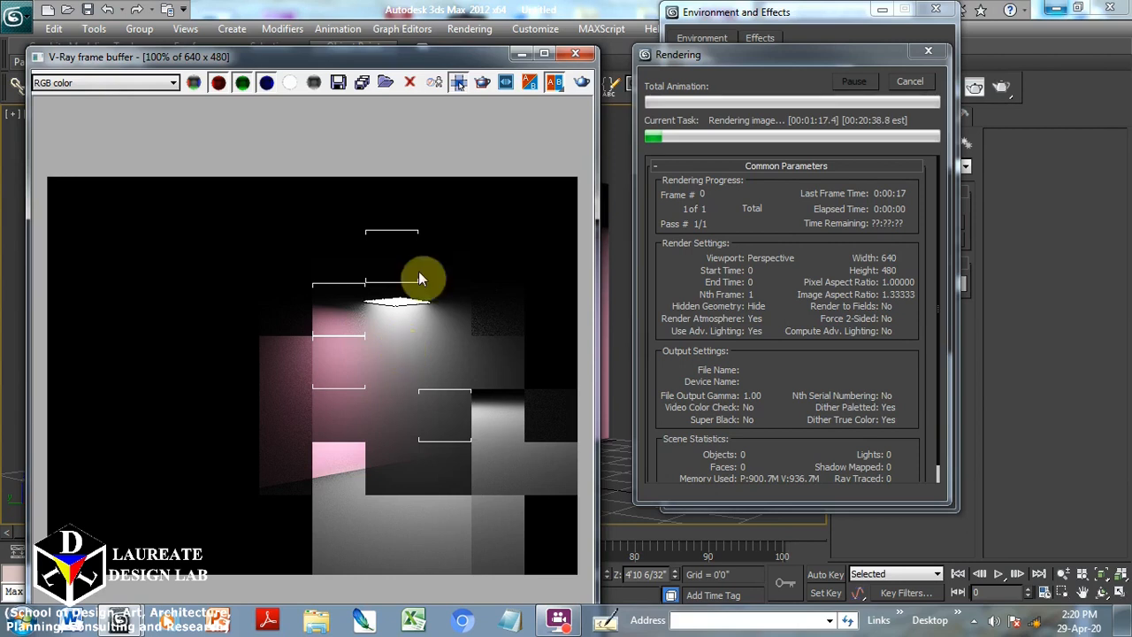
pyautogui.click(910, 88)
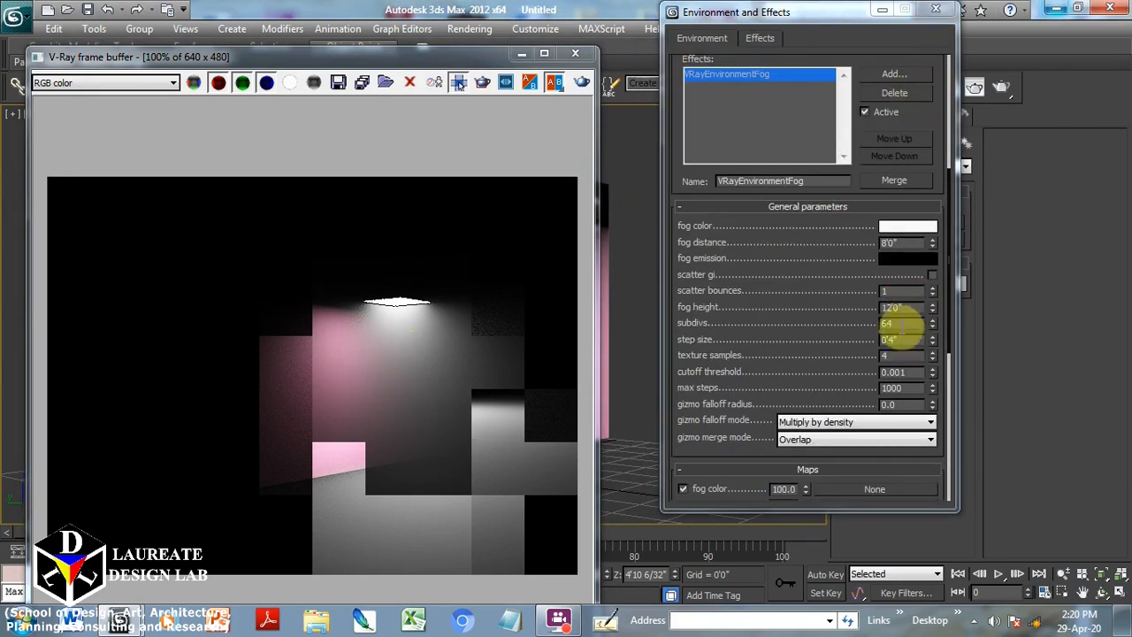
# Set the fog subdivs to 8 and close the environment settings
pyautogui.doubleClick(904, 323)
pyautogui.write('8')
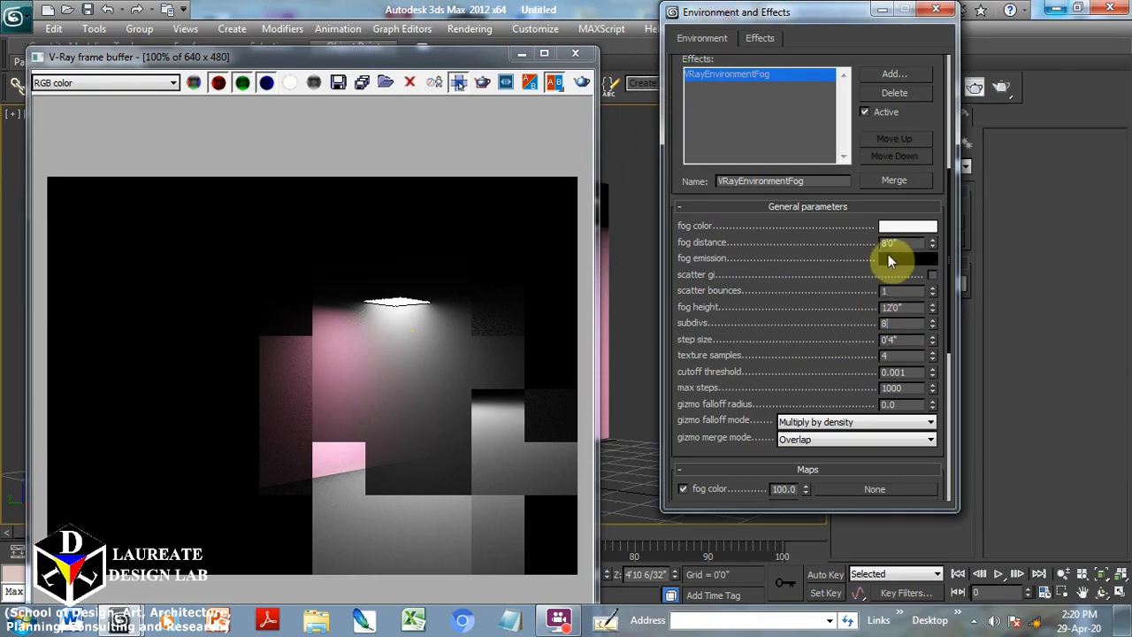
pyautogui.click(938, 10)
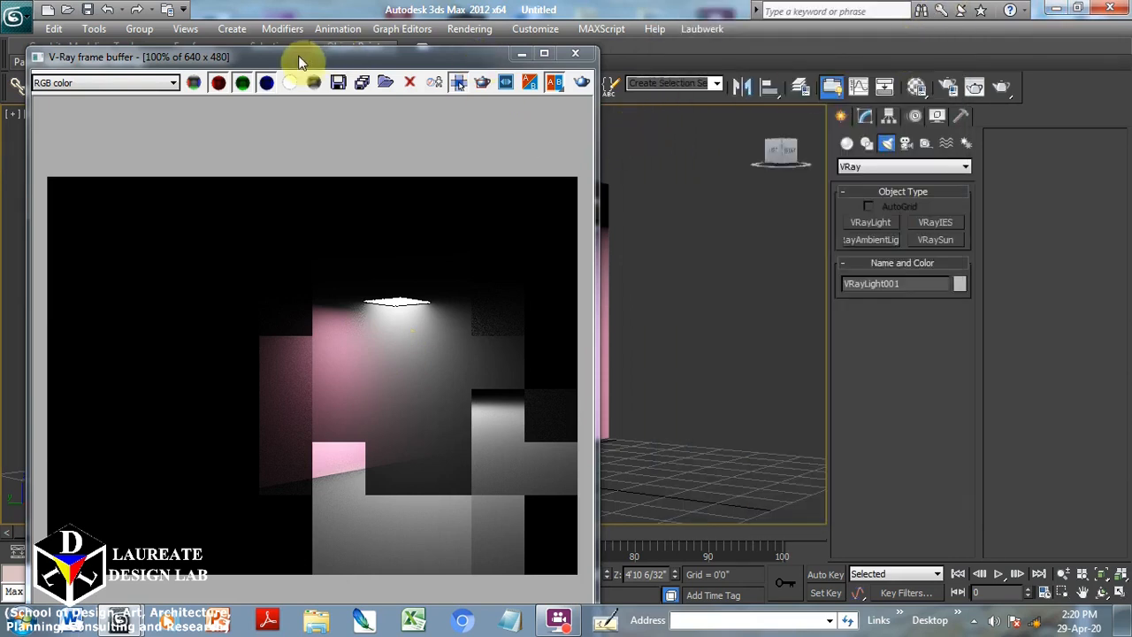
# Set the multiplier of VRayLight001 to 100 and test-render the perspective view
pyautogui.moveTo(303, 57); pyautogui.dragTo(299, 123)
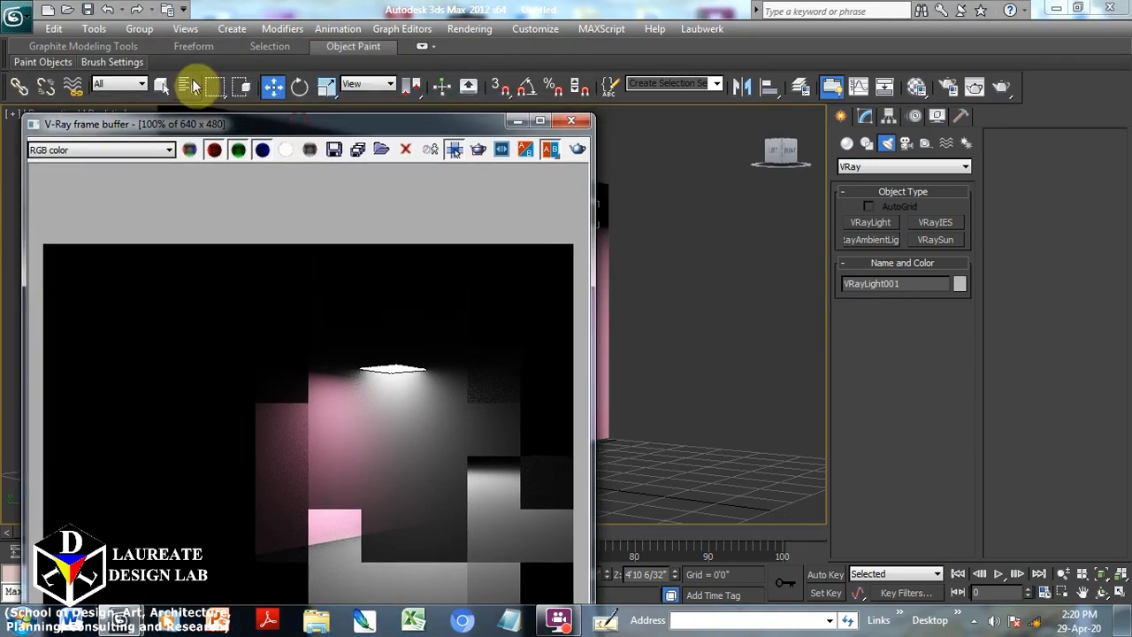
pyautogui.doubleClick(697, 146)
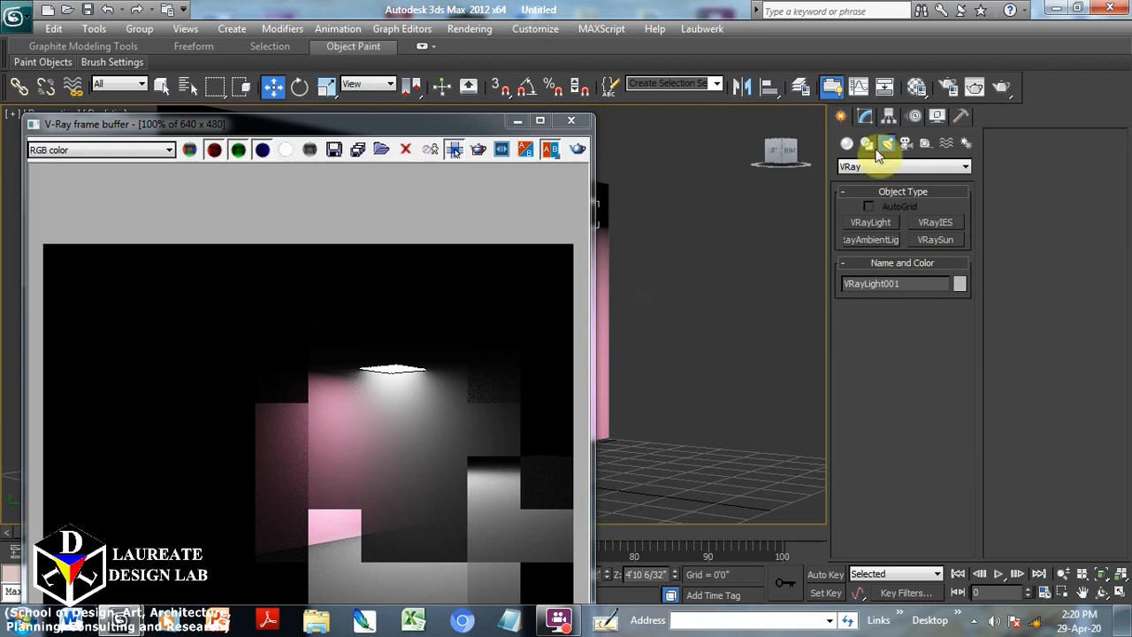
pyautogui.click(865, 116)
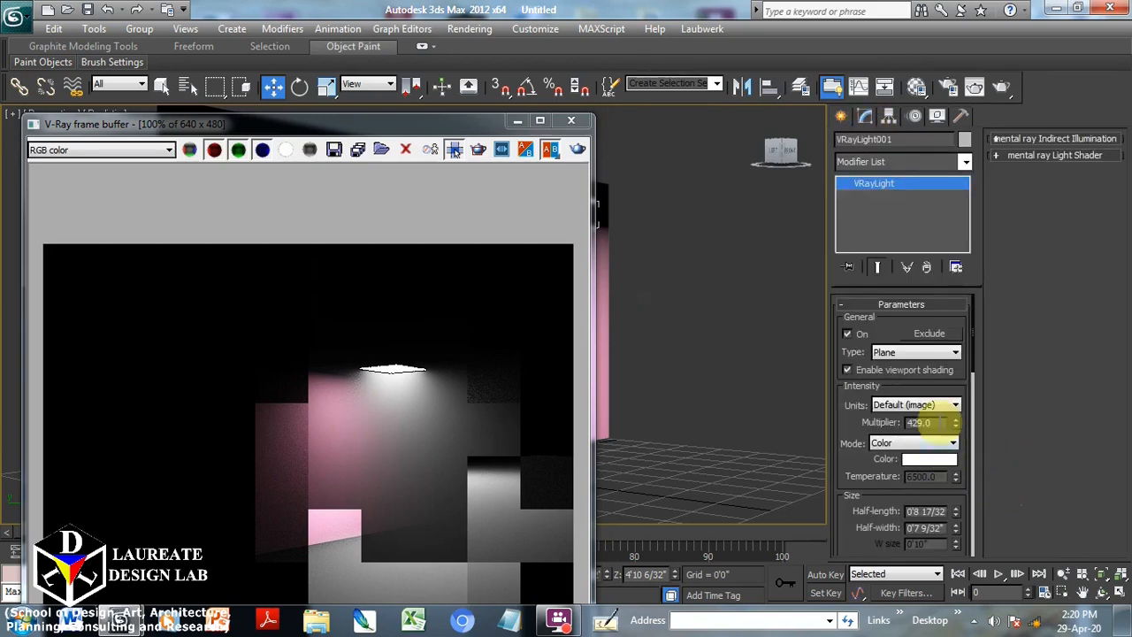
pyautogui.doubleClick(920, 422)
pyautogui.write('100')
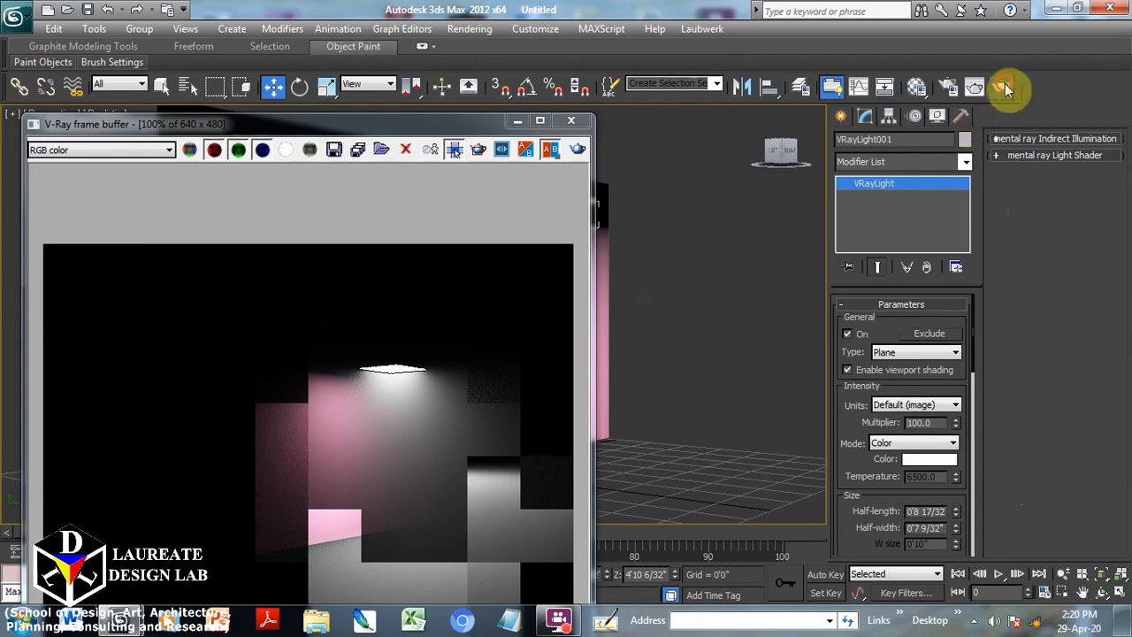
pyautogui.click(1003, 87)
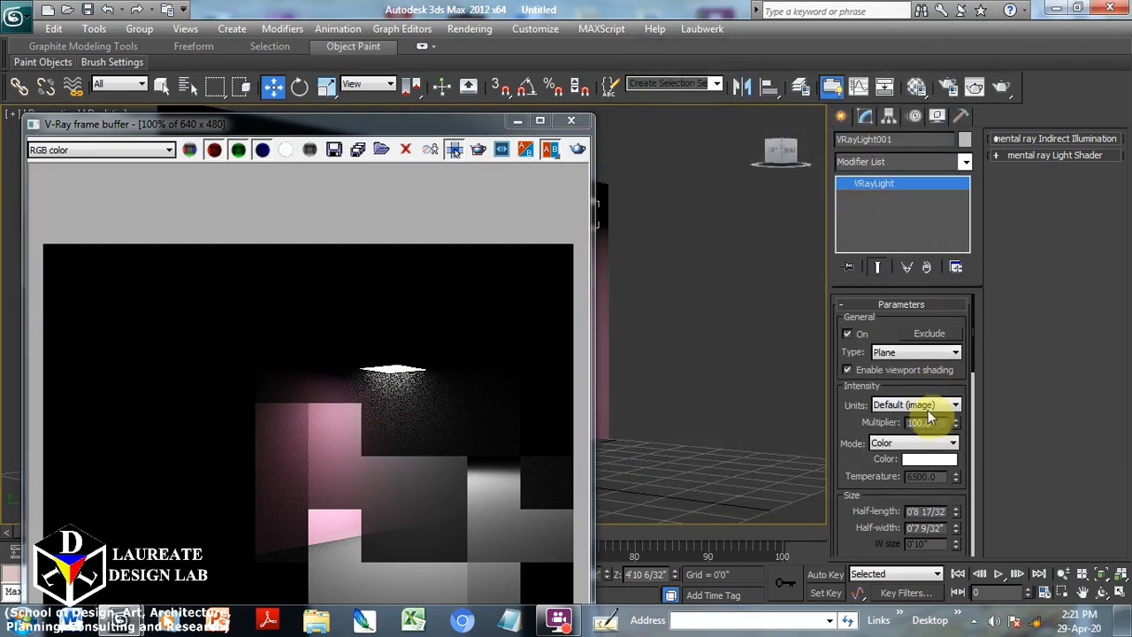
# Set the multiplier of VRayLight001 to 50 and start another test render of the perspective view
pyautogui.moveTo(936, 424); pyautogui.dragTo(807, 427)
pyautogui.write('50')
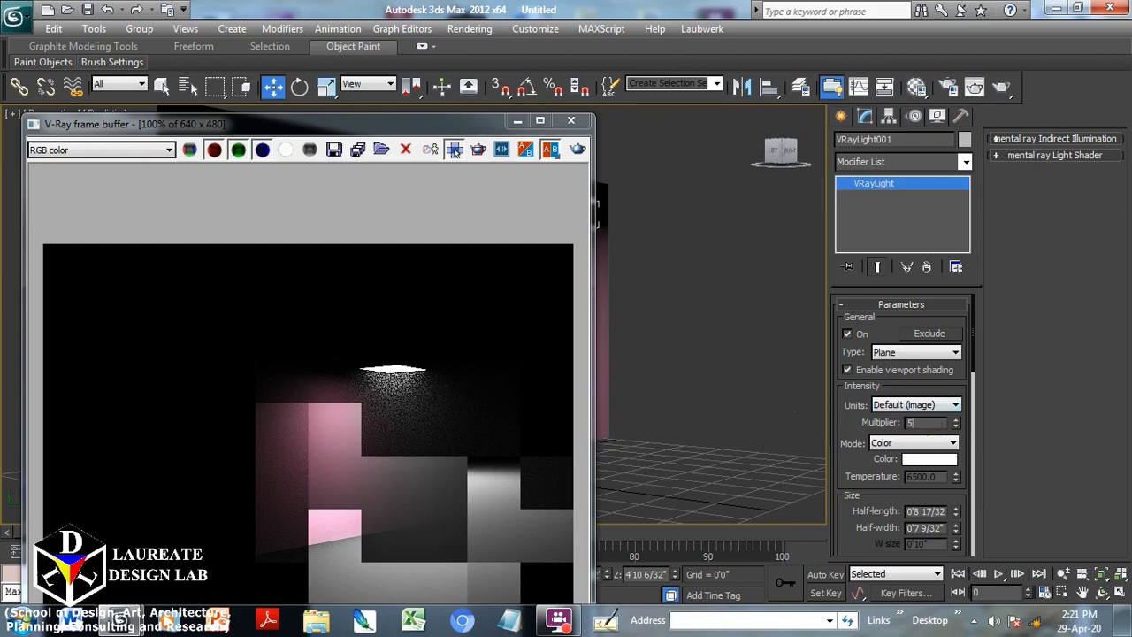
pyautogui.click(974, 86)
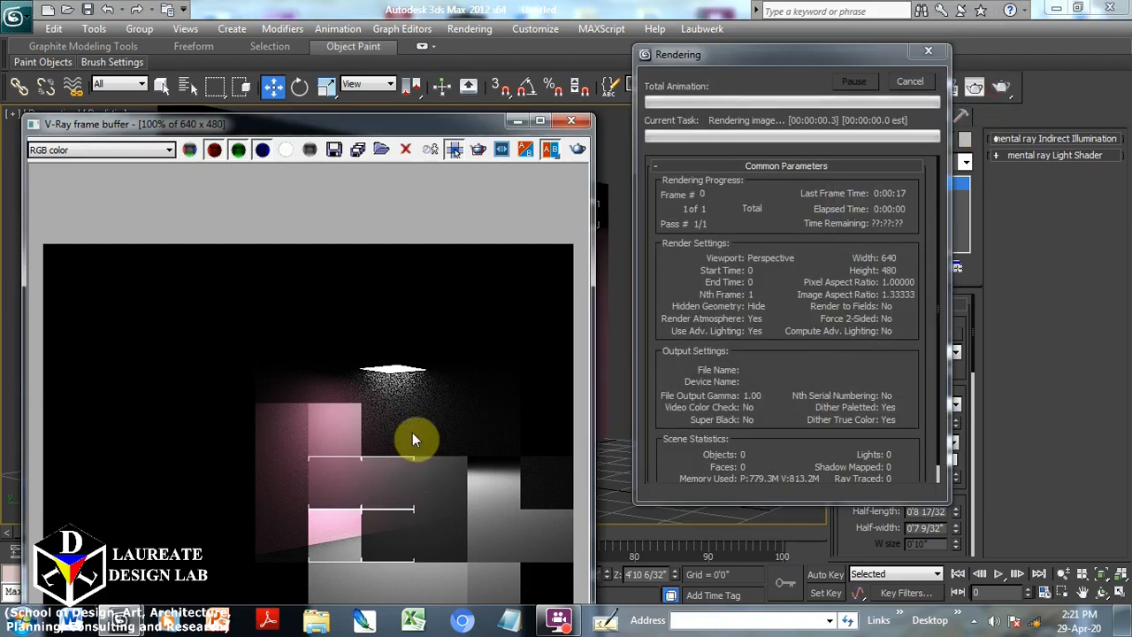